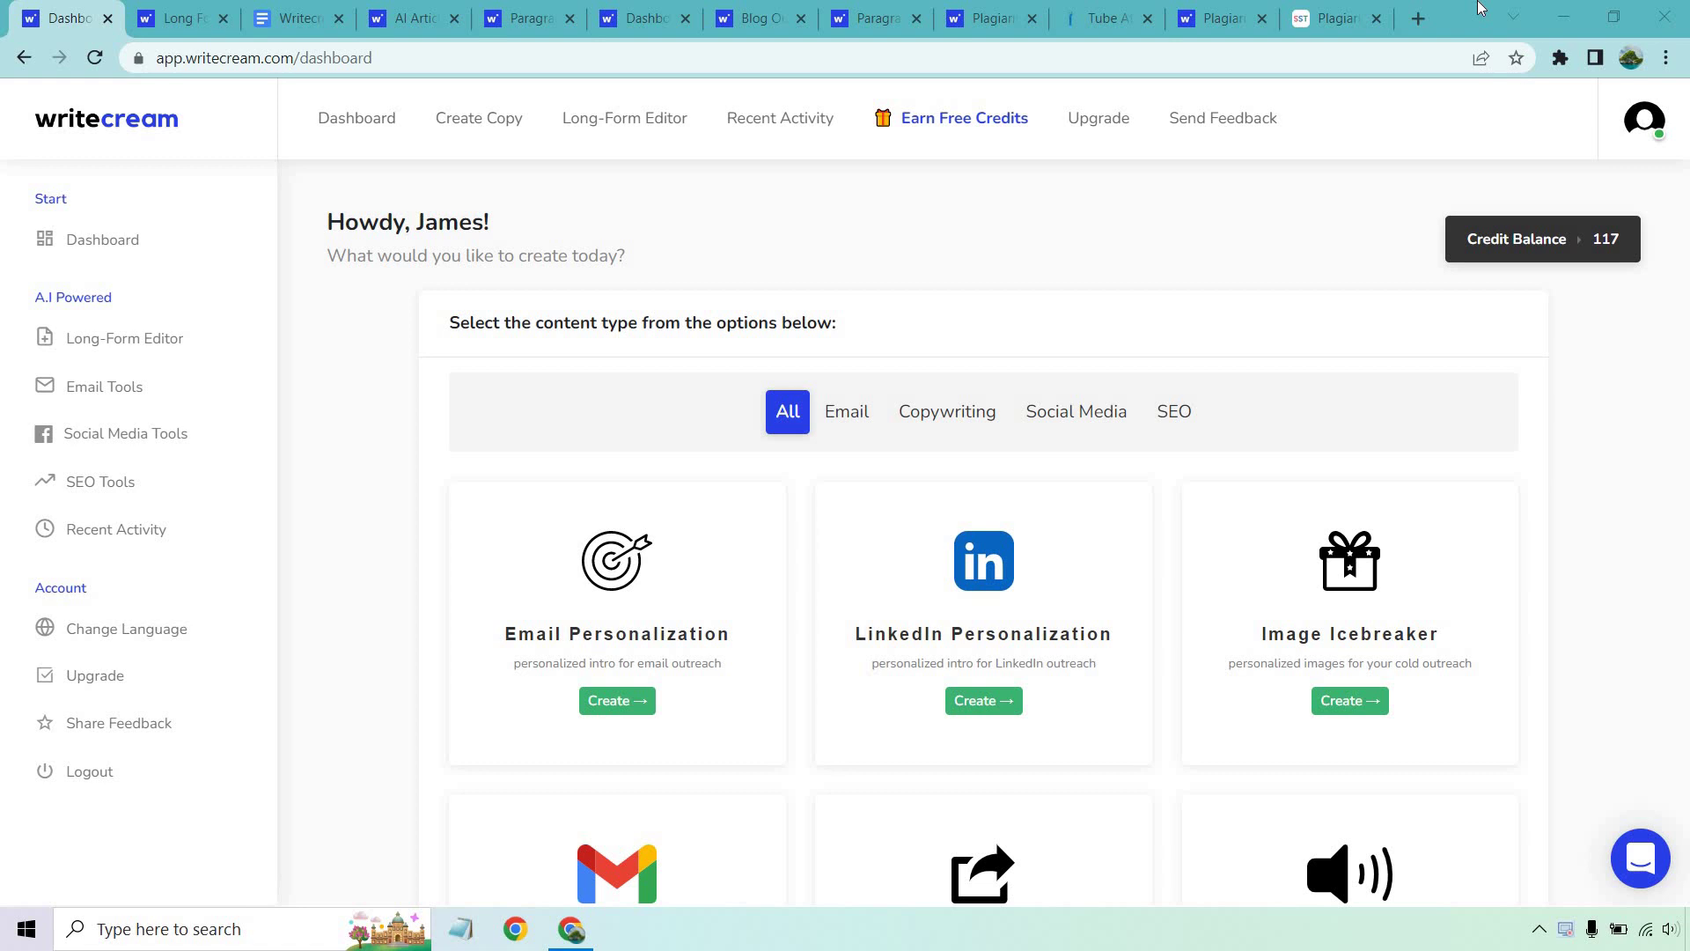
- Generate casual YouTube blog ideas with the Blog Idea use case in the long-form editor
click(180, 18)
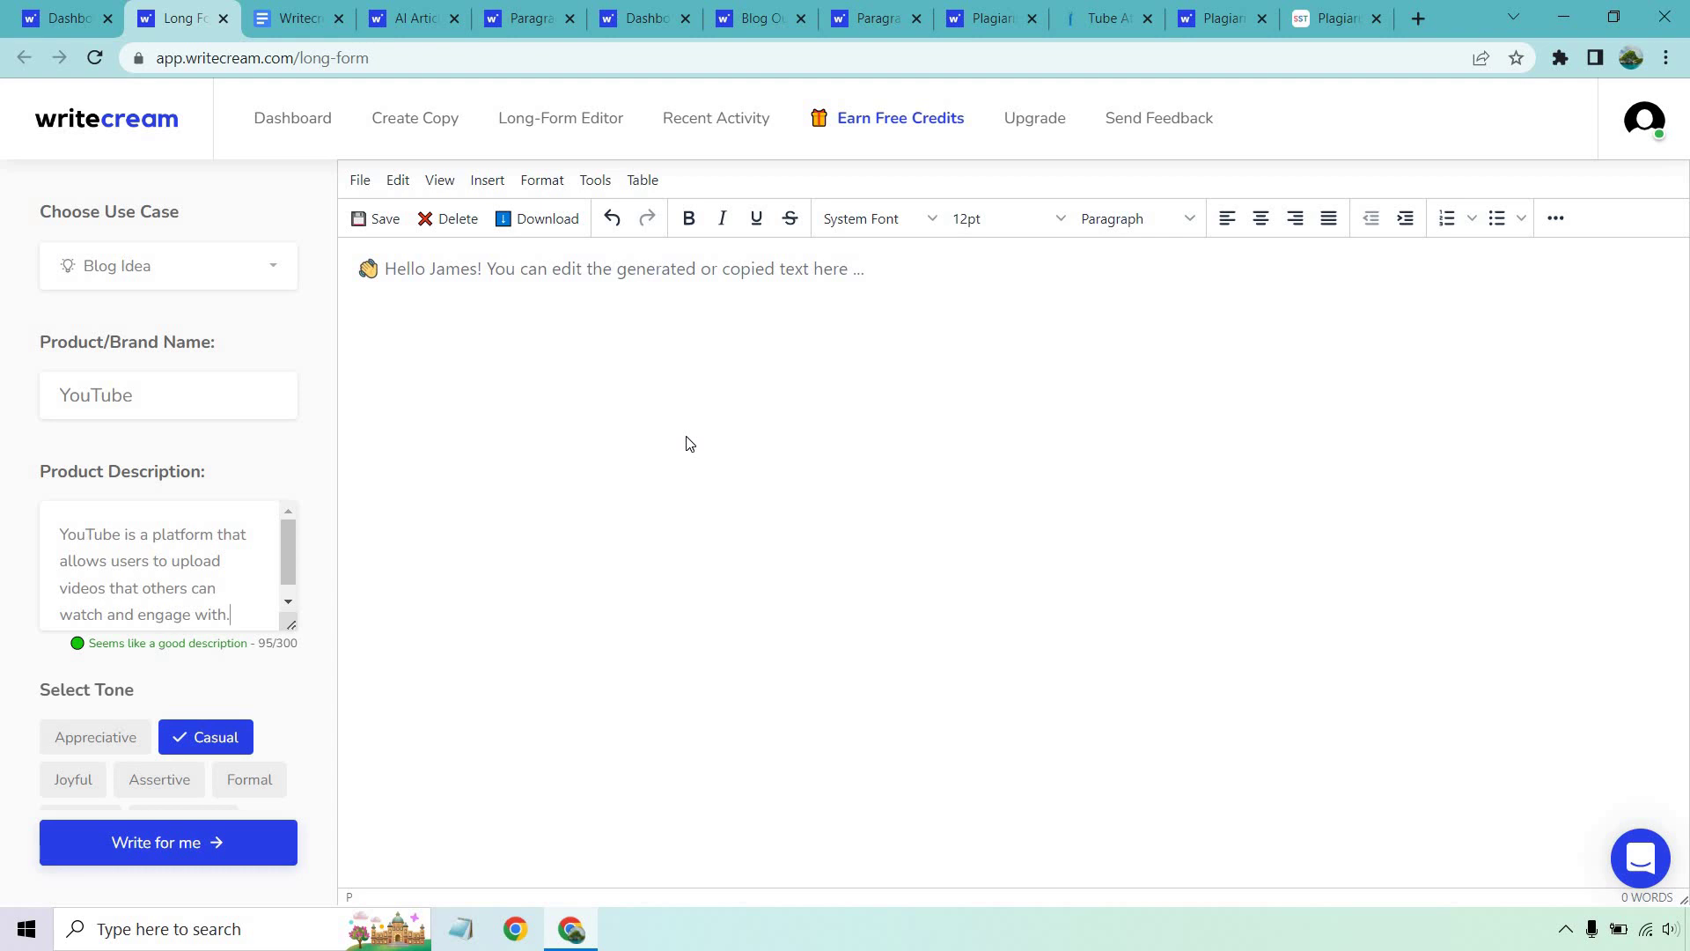
click(153, 273)
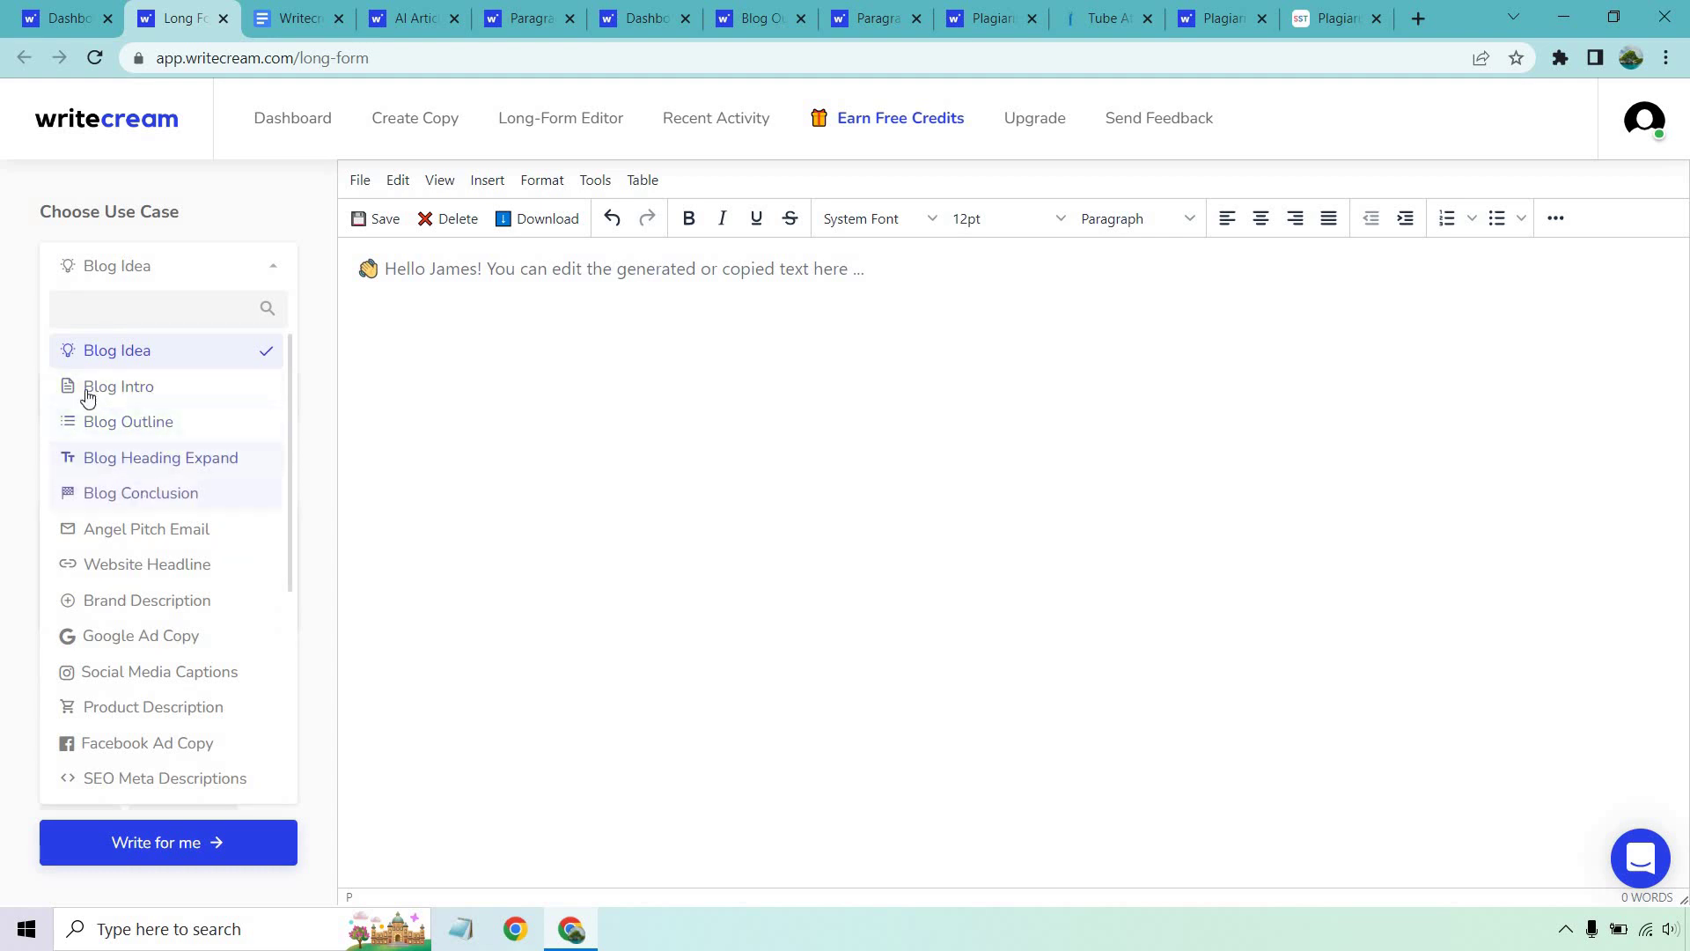
click(22, 269)
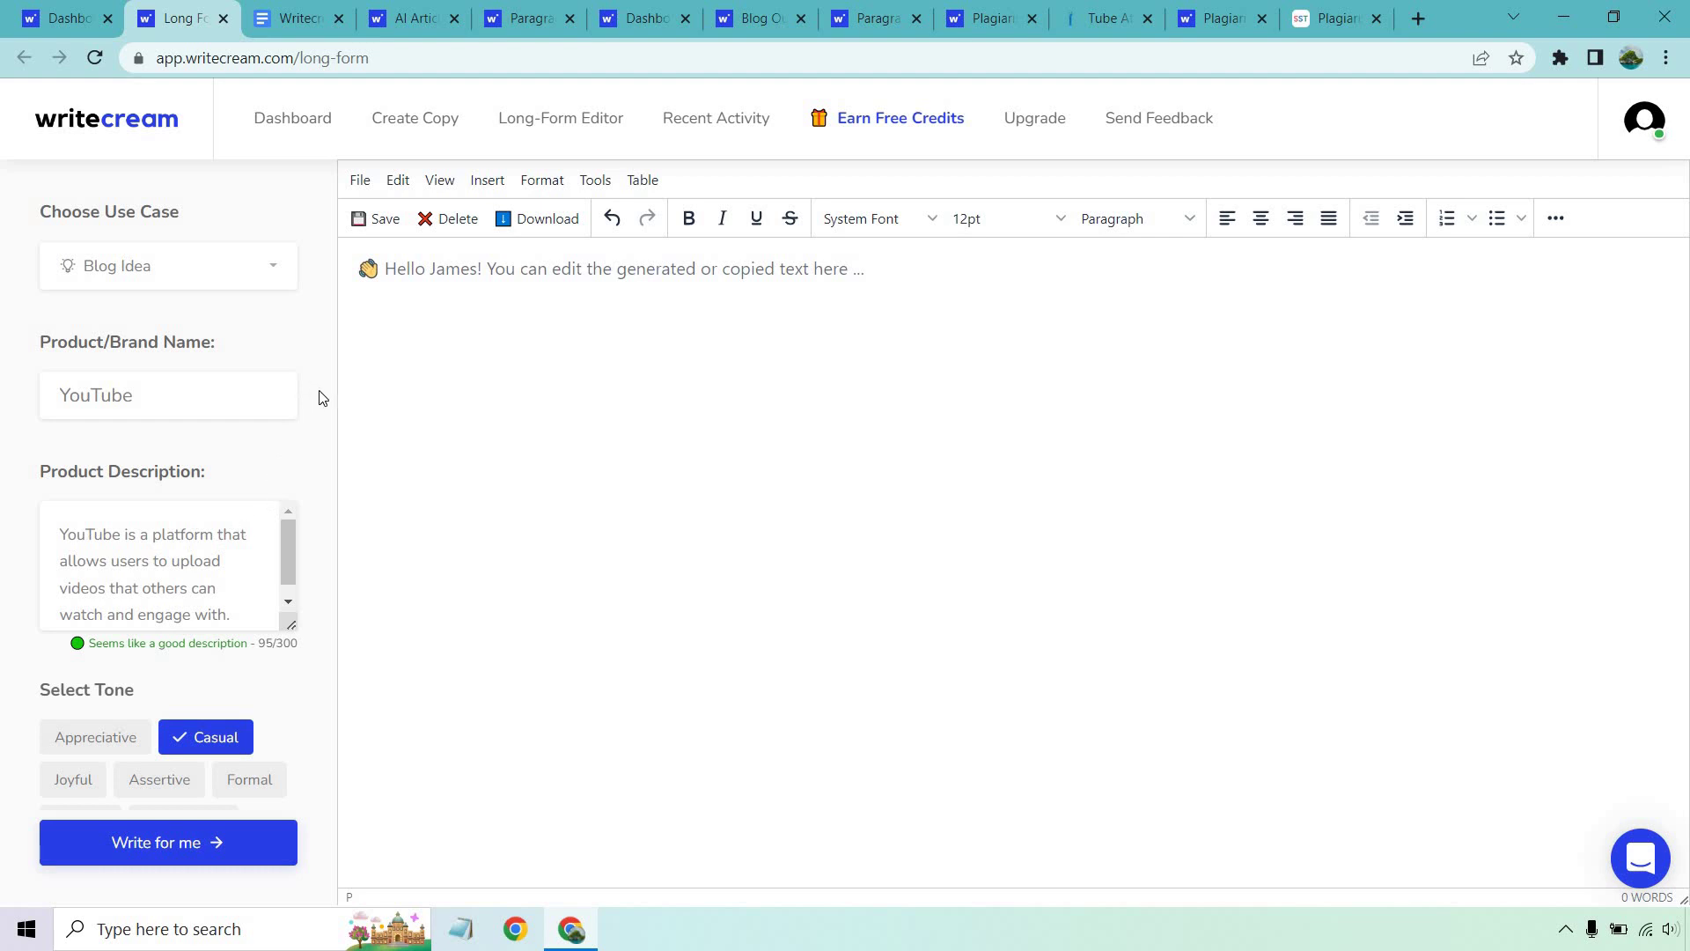
scroll(242, 528, down, 1)
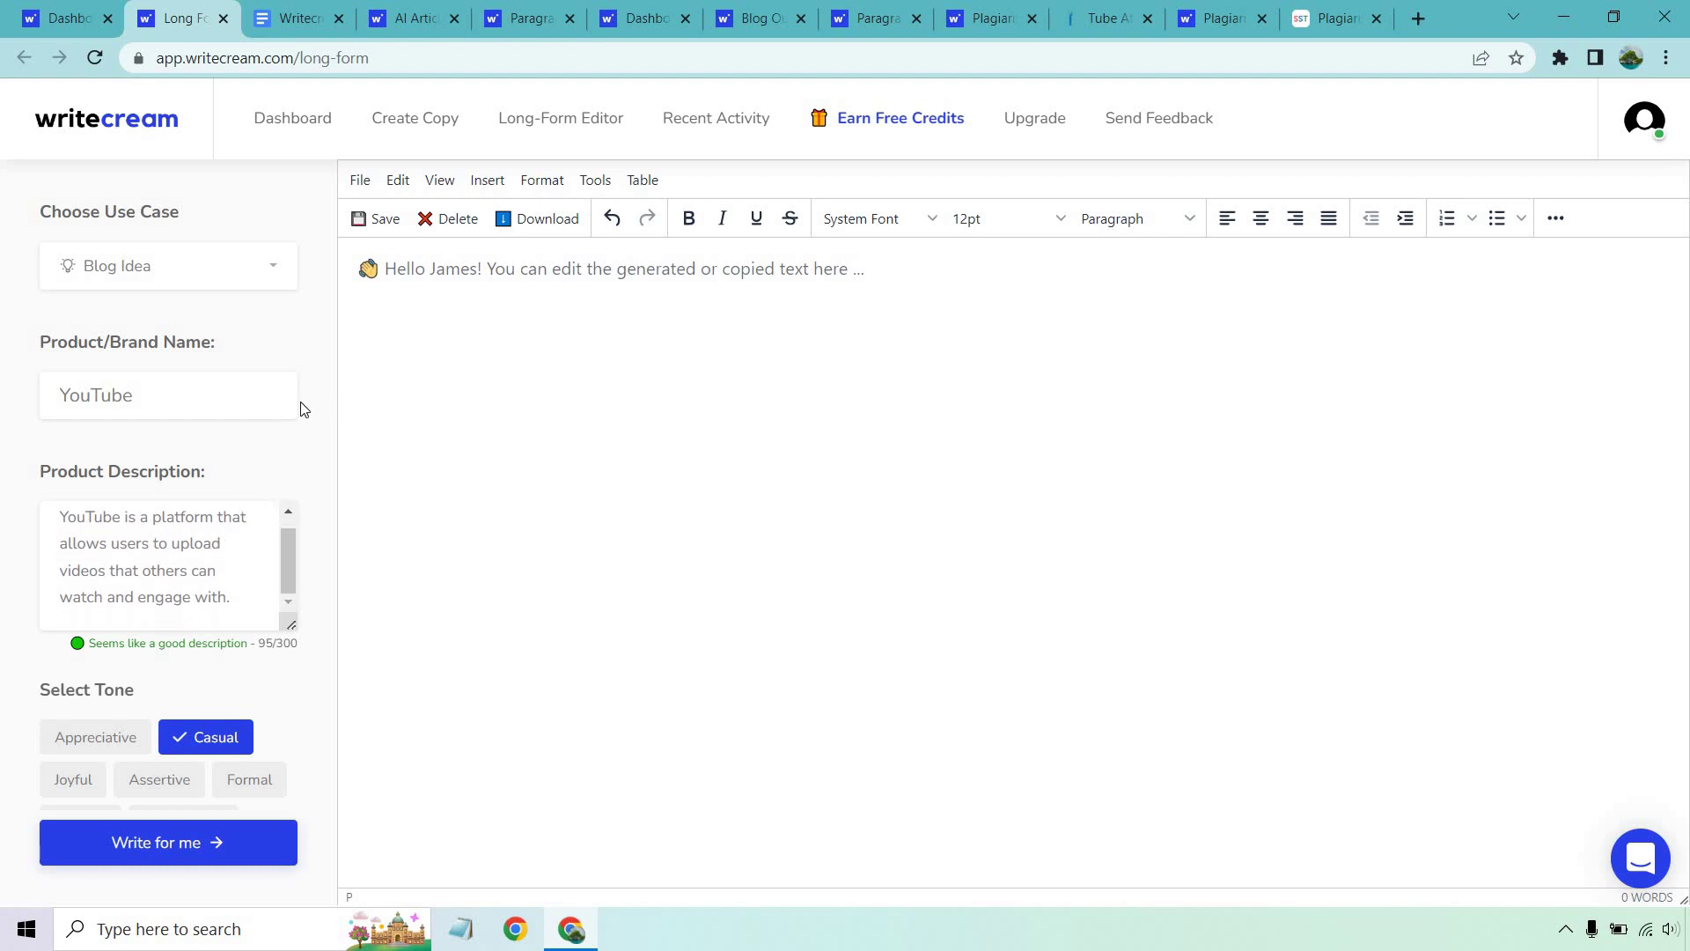
scroll(308, 400, down, 2)
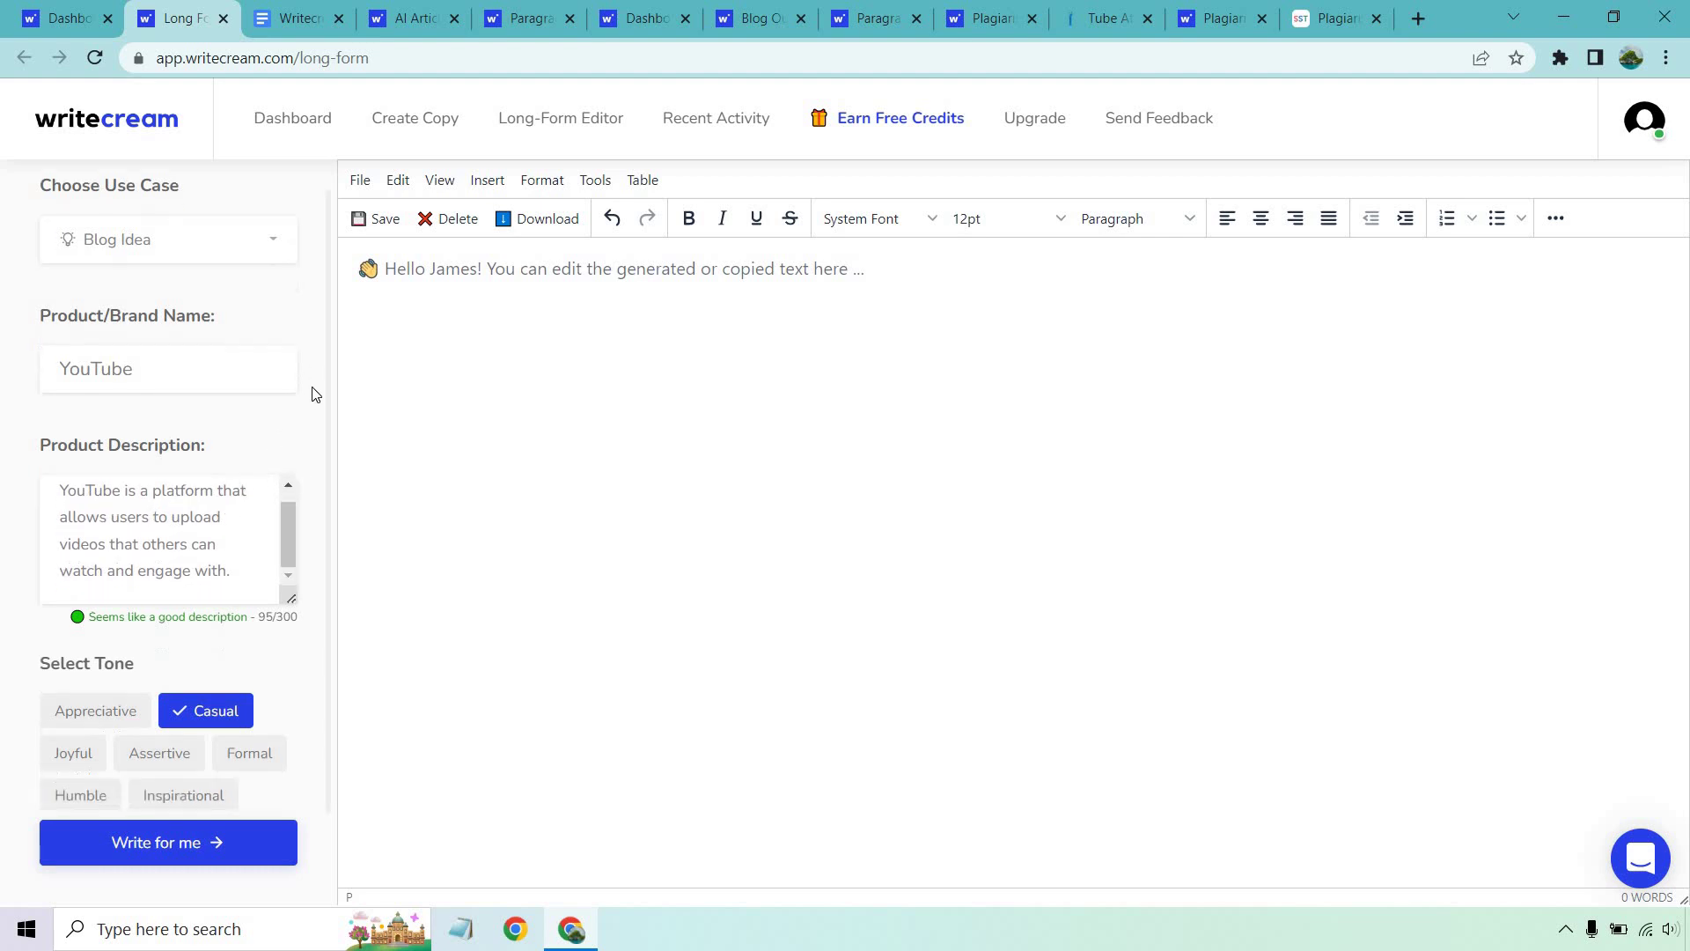
click(159, 843)
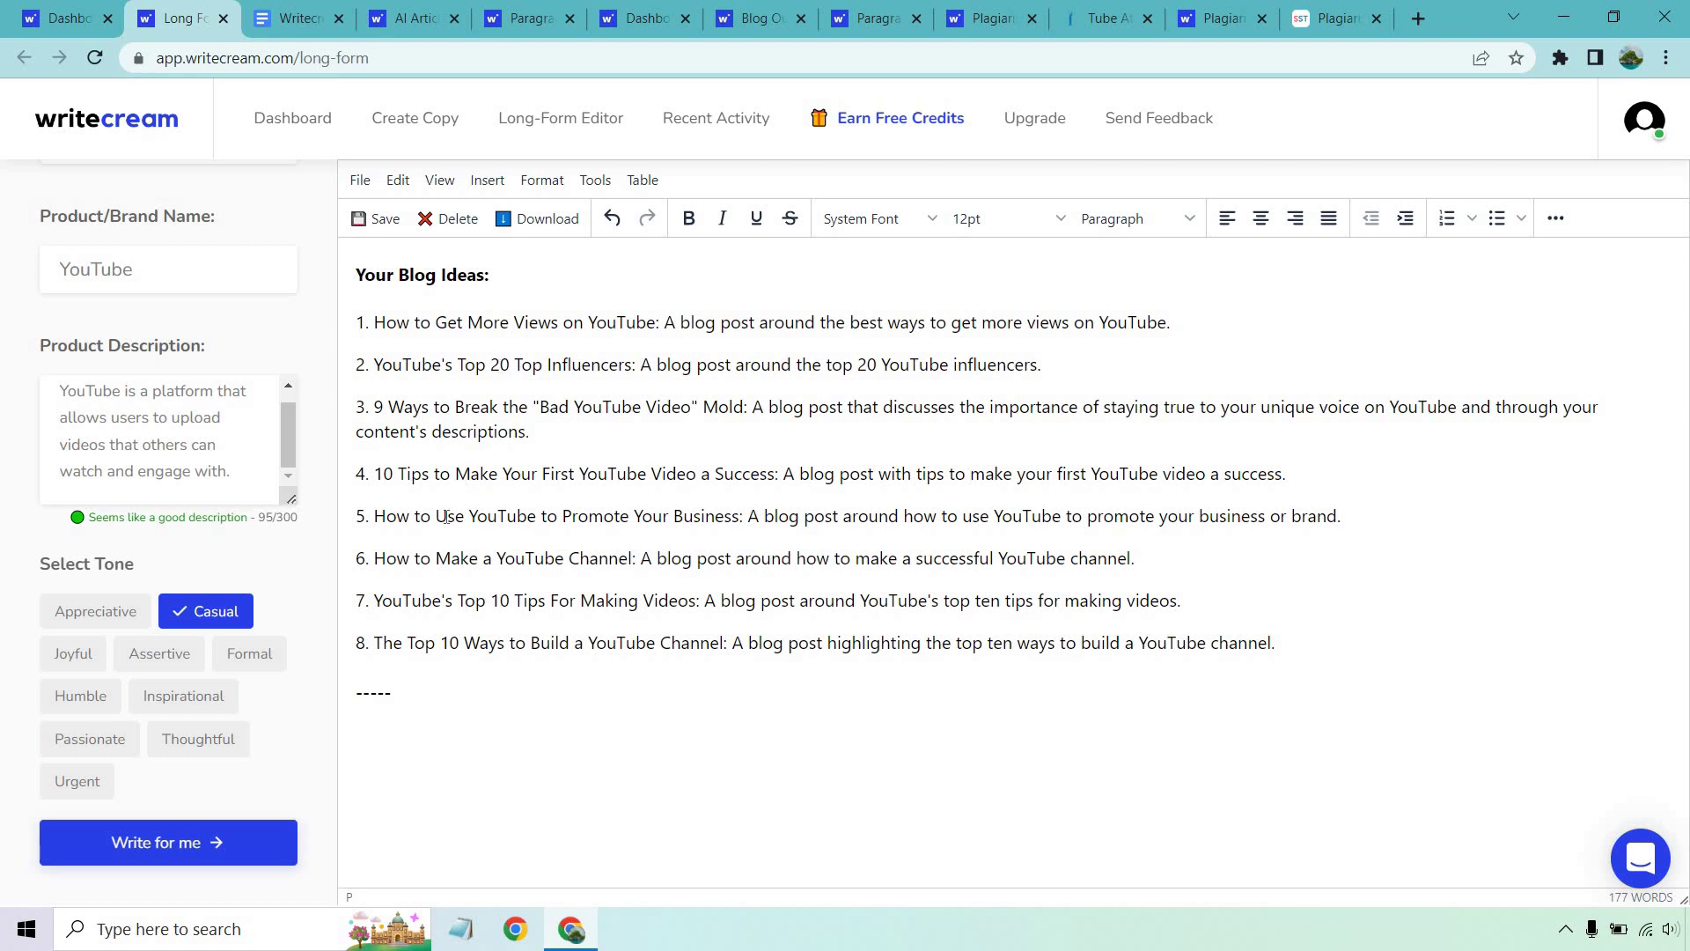
- Paste idea 5, about promoting your business, into the 'Writecream' Google Doc
drag(1372, 515, 372, 508)
key(ctrl+c)
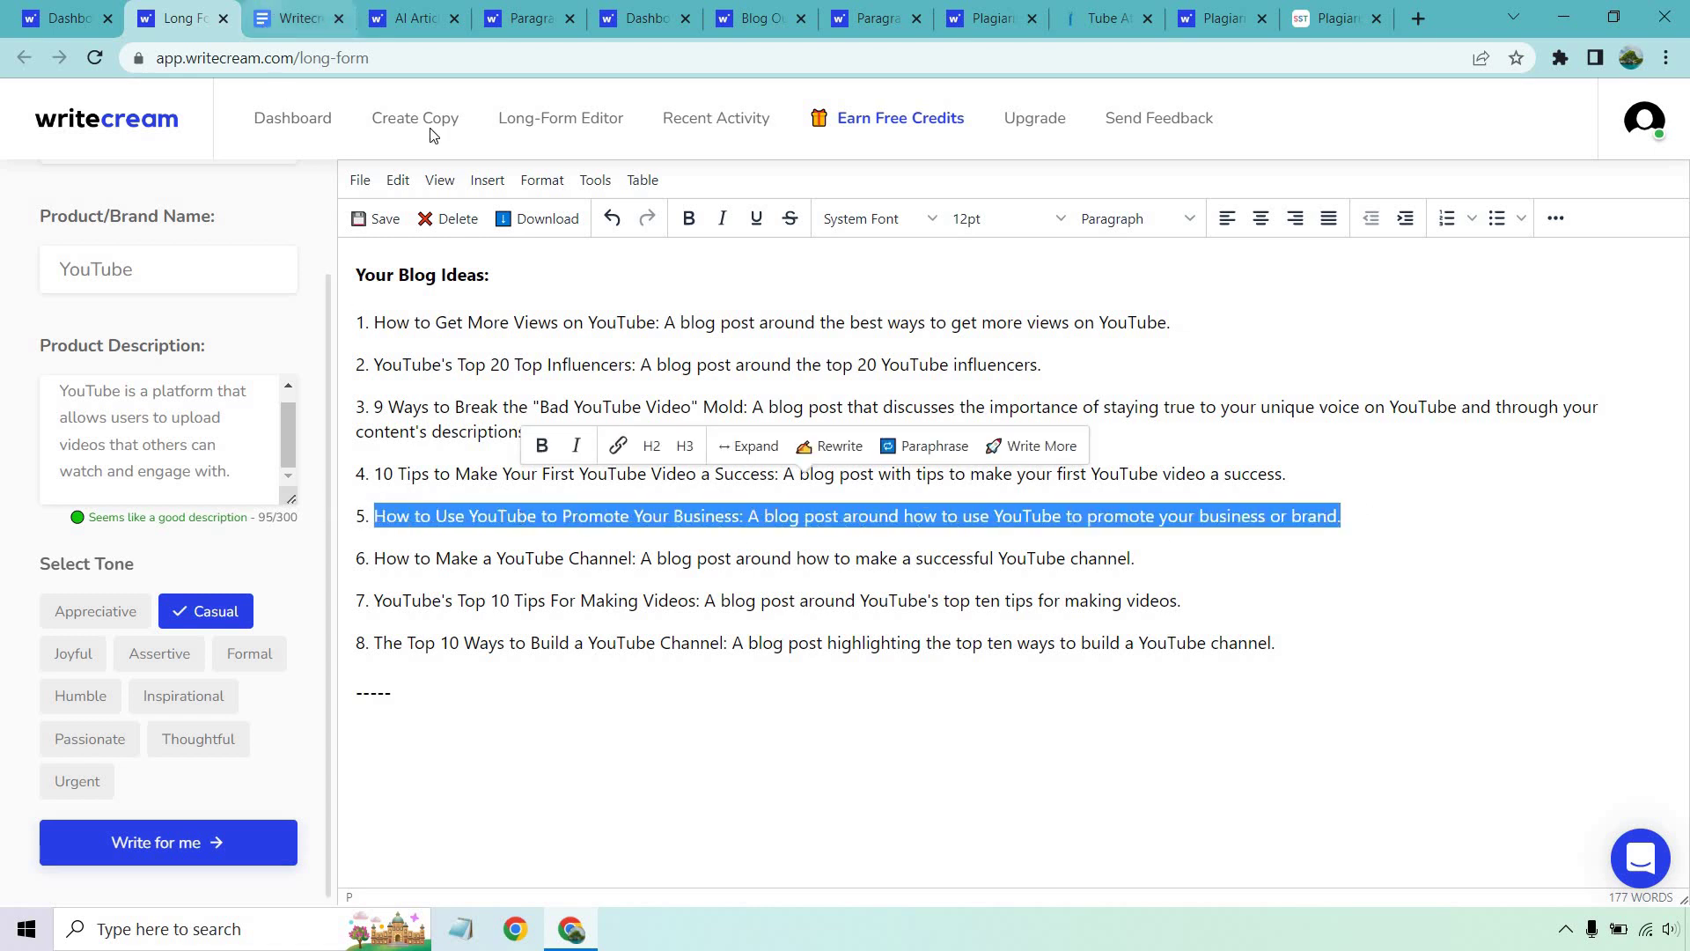
click(290, 18)
key(ctrl+v)
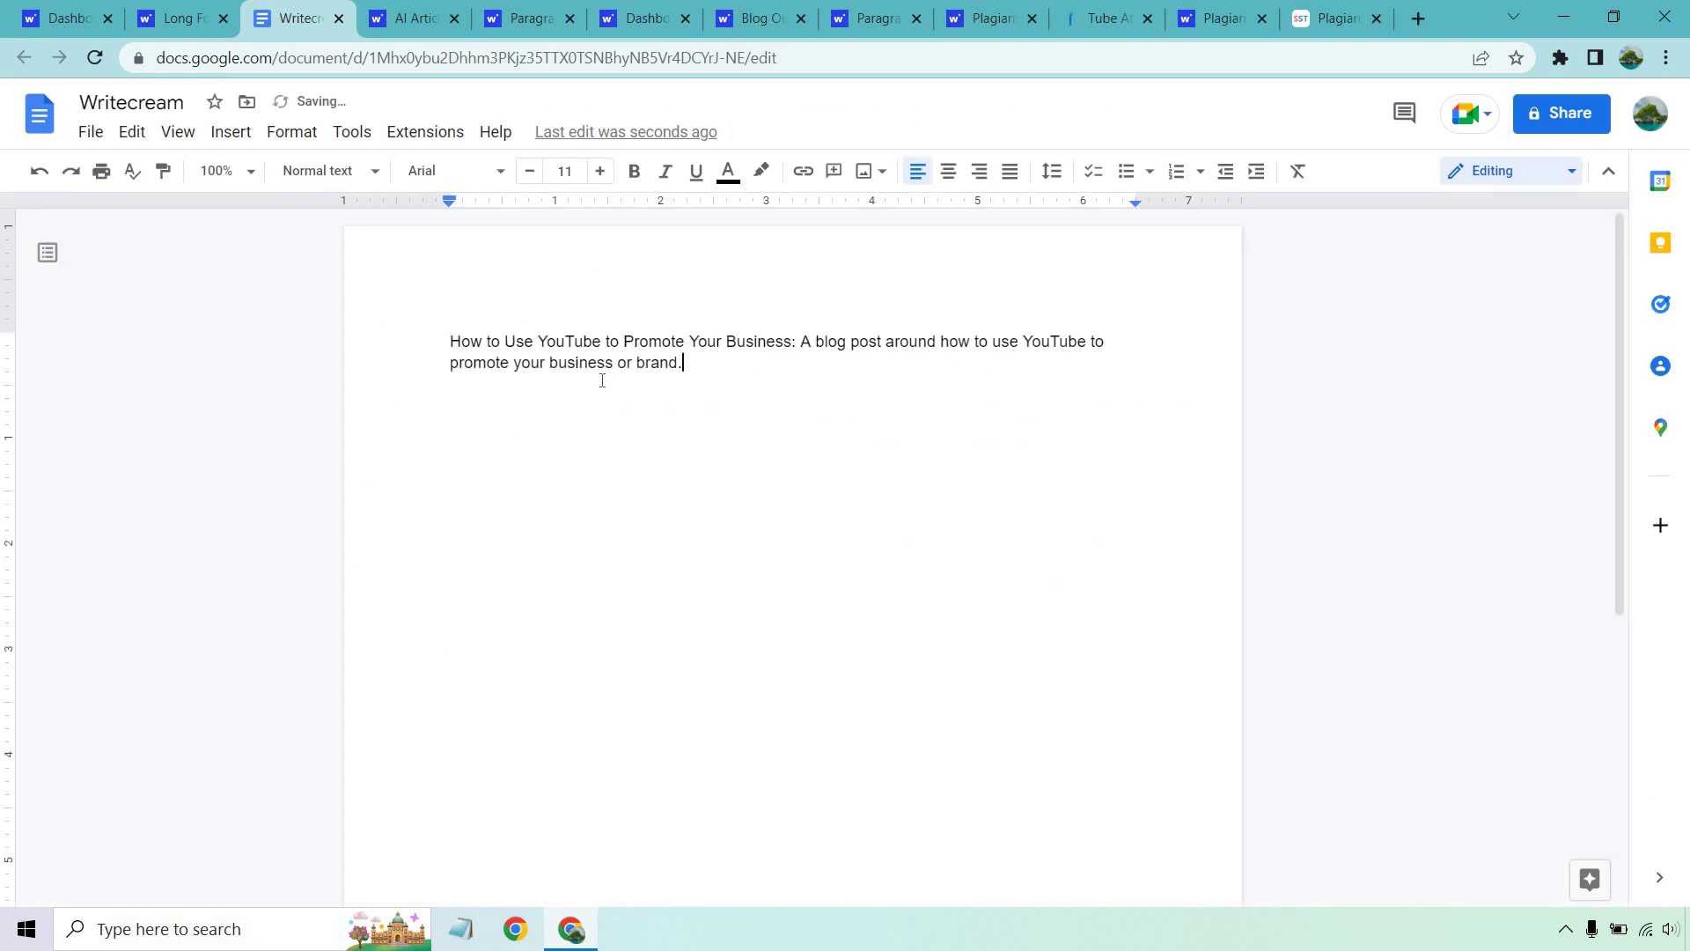
- Generate blog intros with the Blog Intro use case, using idea 5 as the topic
click(163, 7)
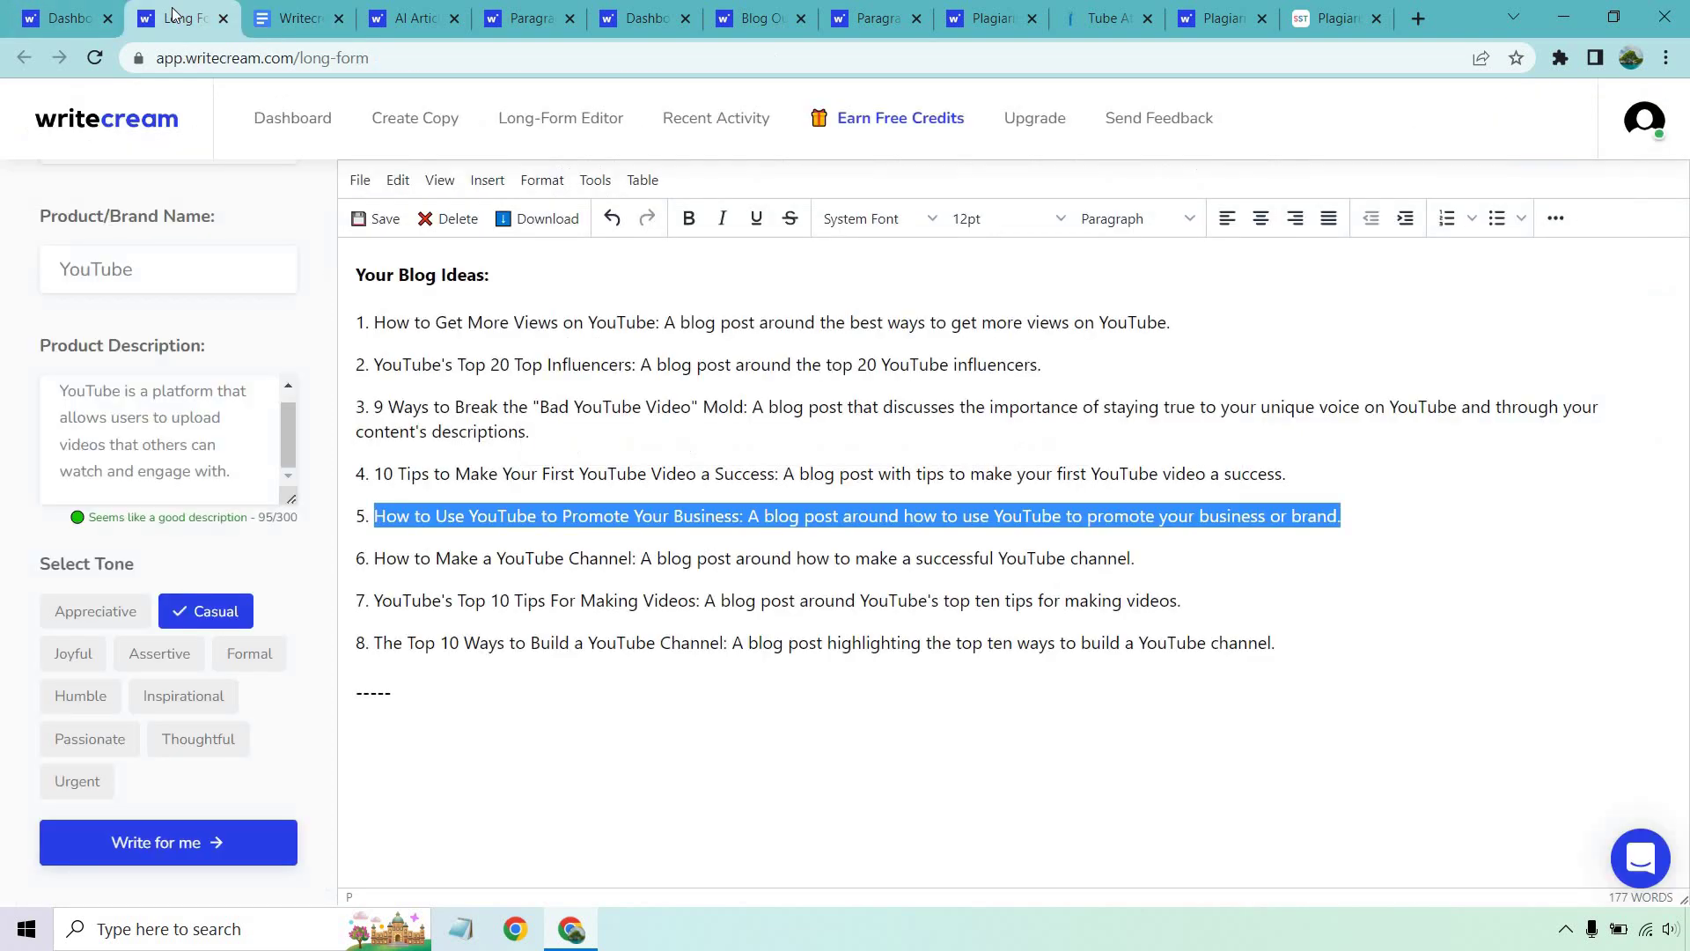
scroll(182, 269, up, 2)
click(182, 269)
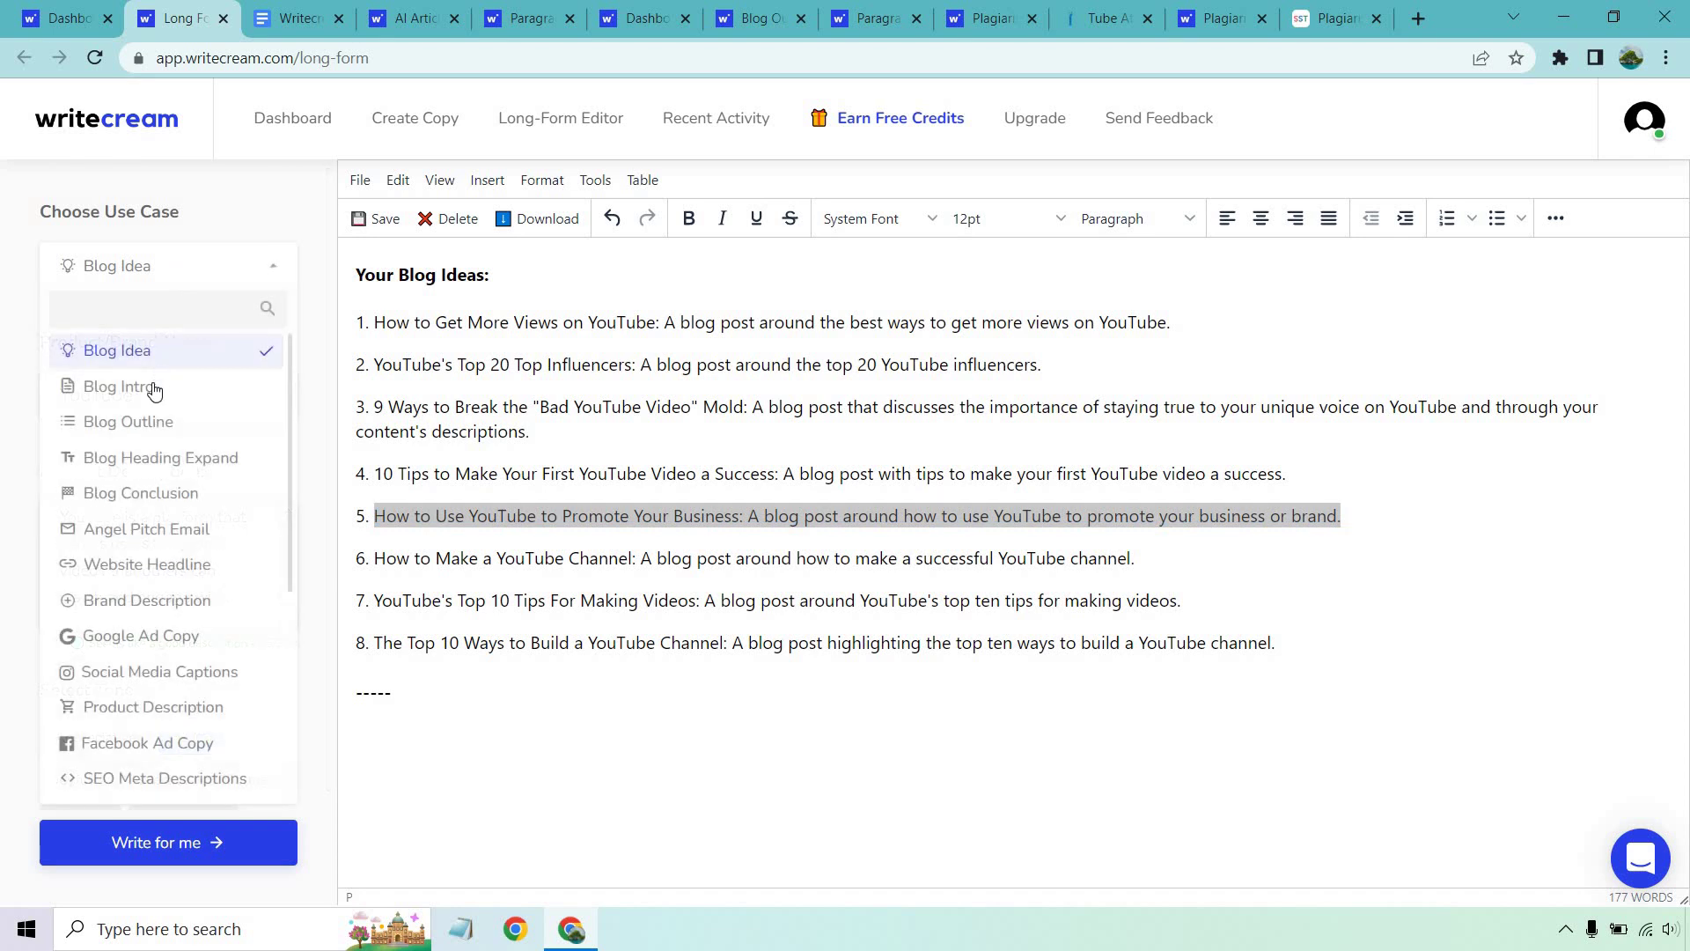
click(152, 384)
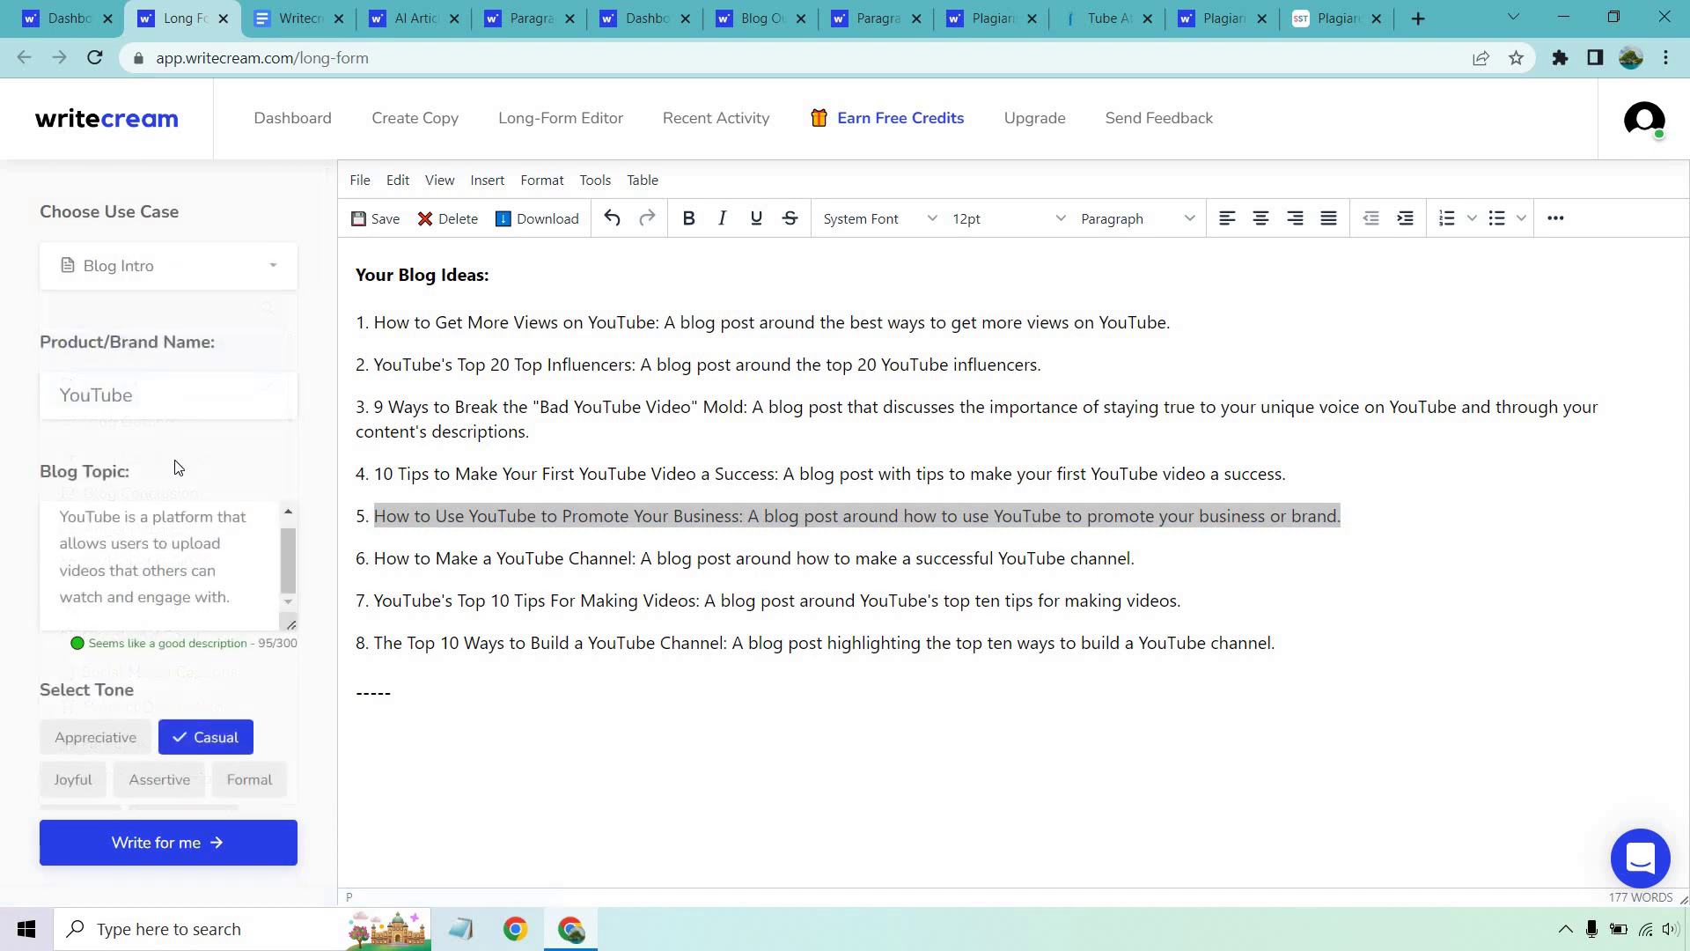
click(167, 547)
key(ctrl+a)
key(ctrl+v)
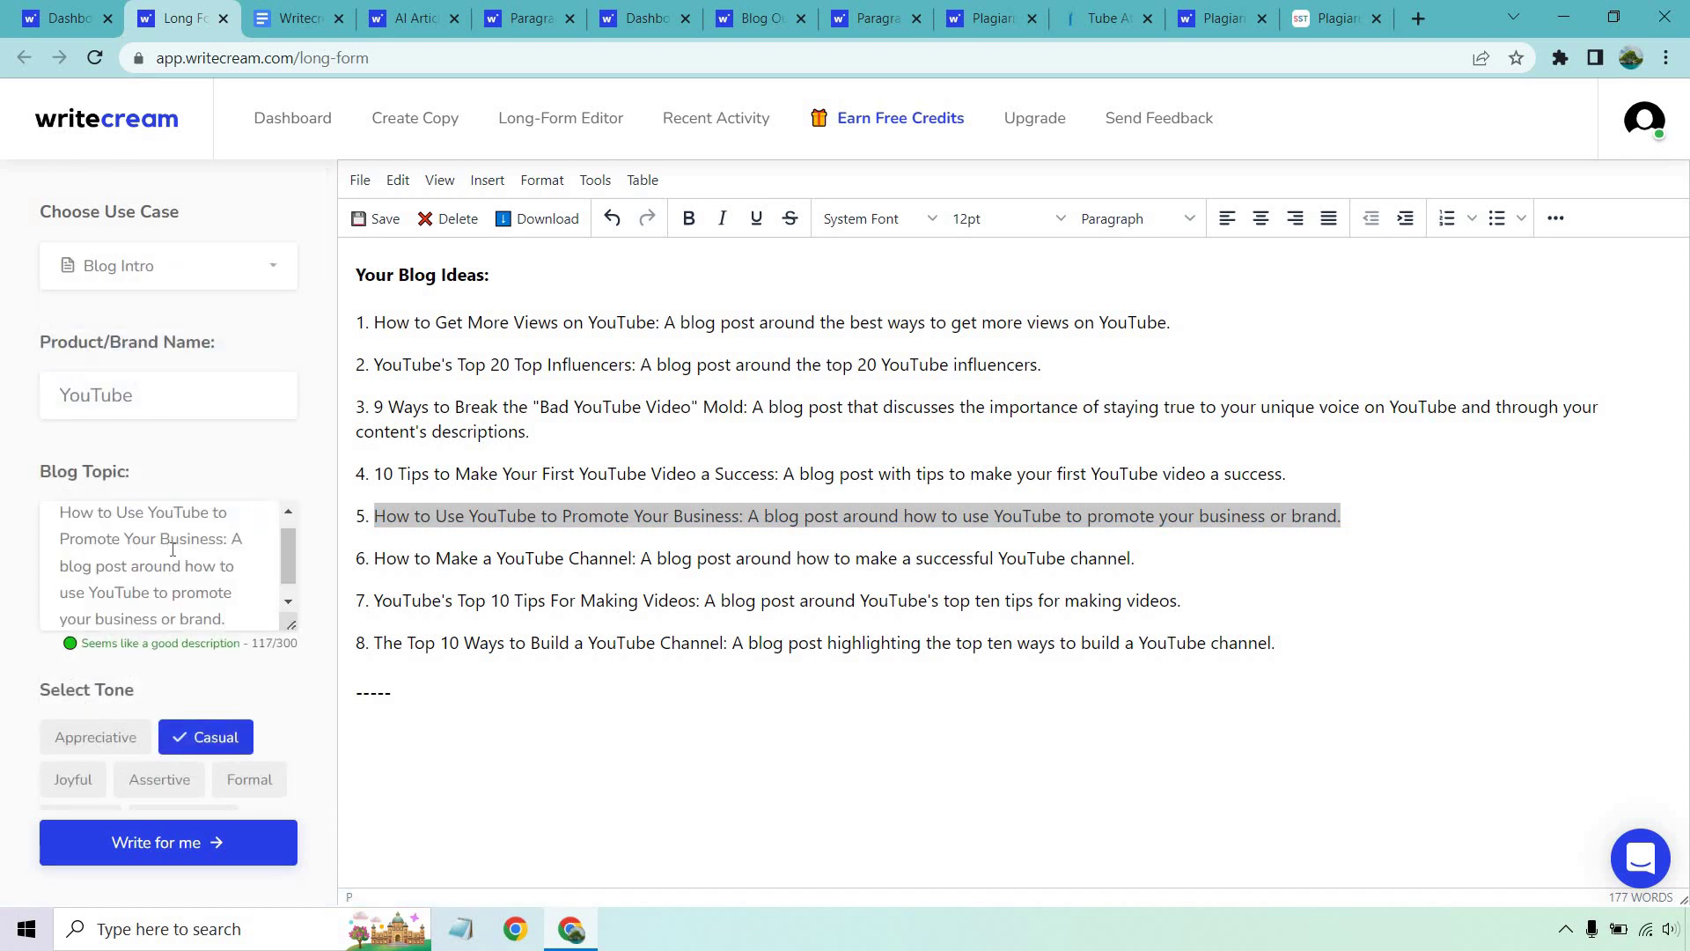
scroll(254, 423, down, 2)
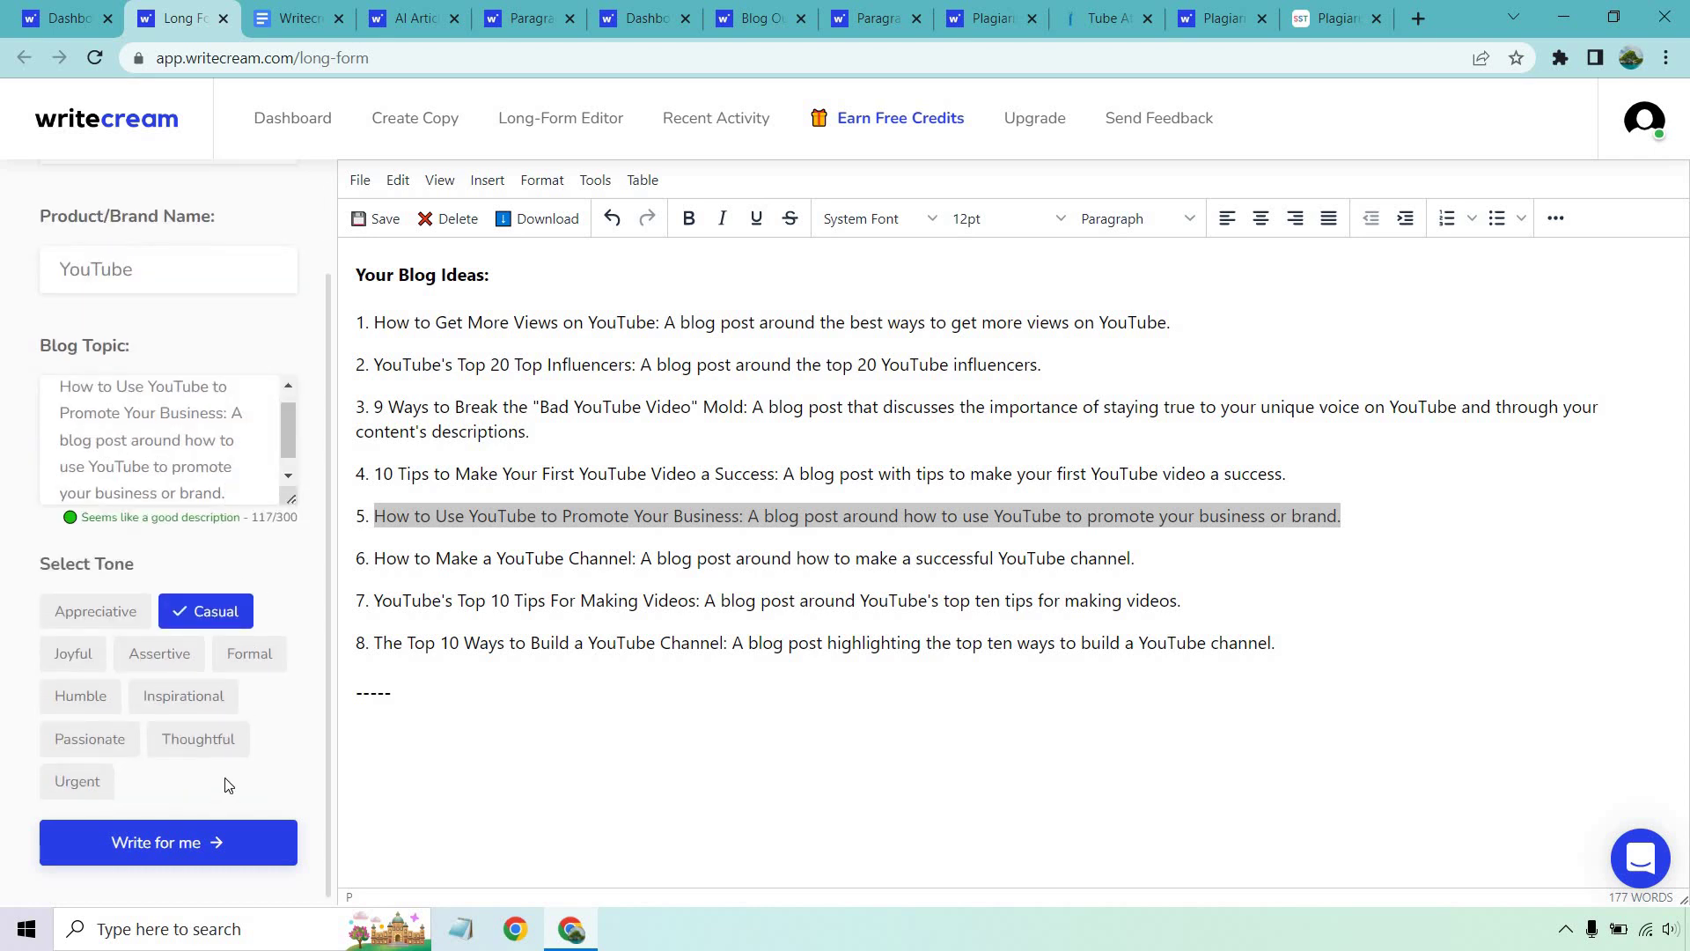
click(186, 842)
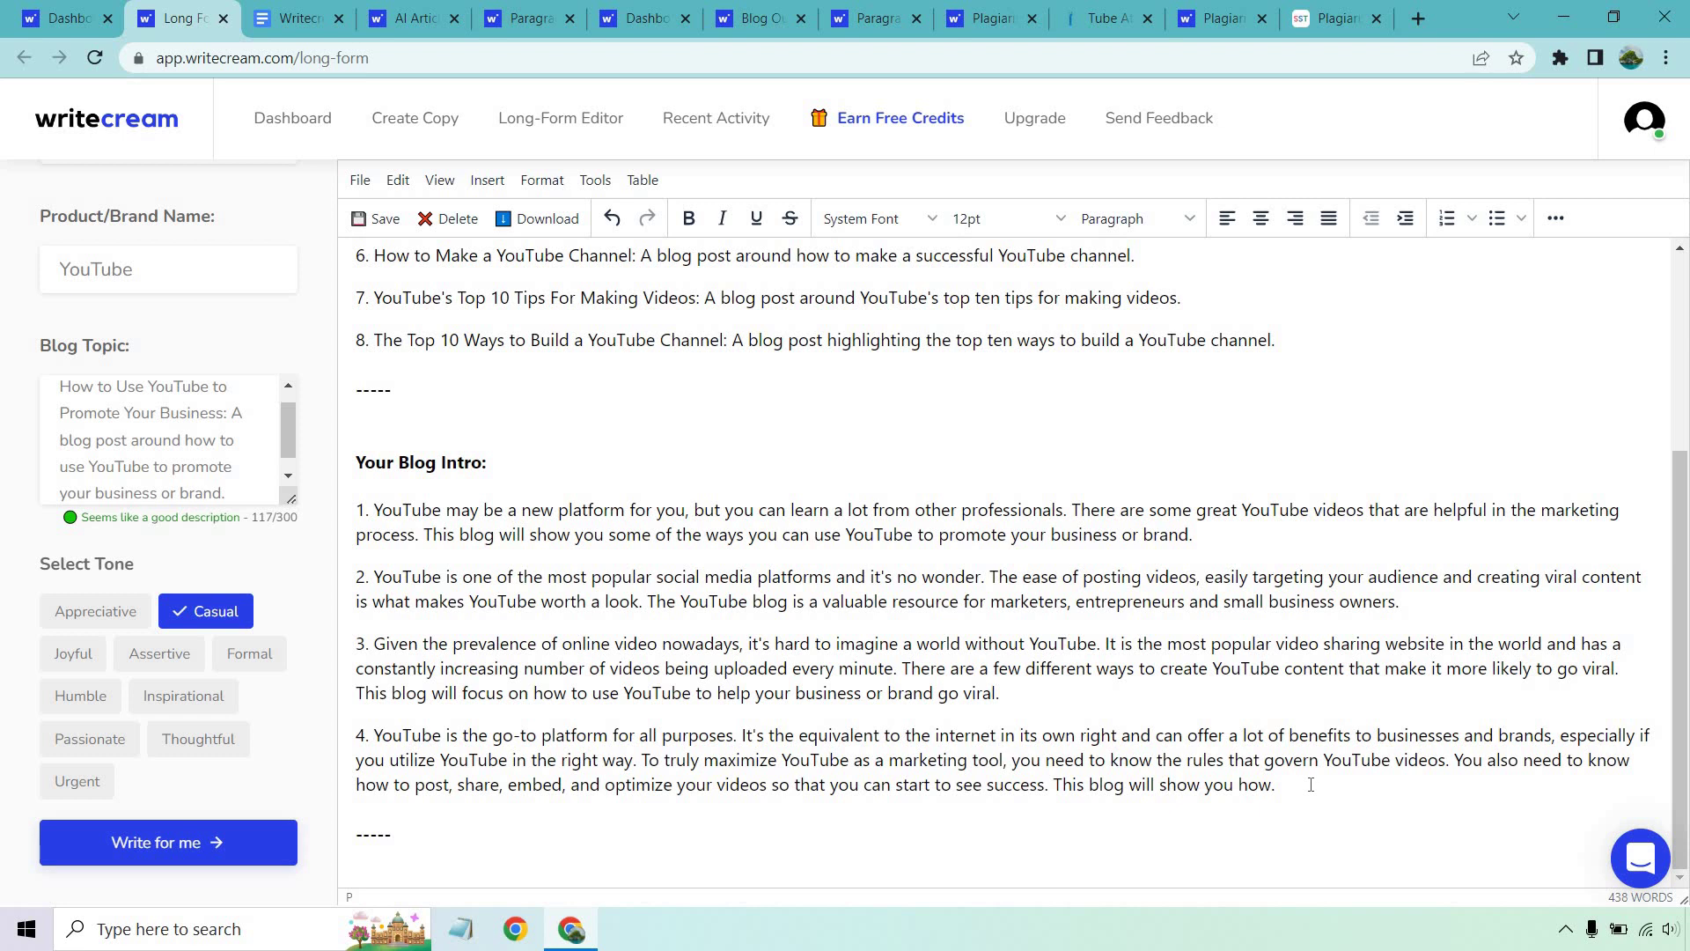
- Paste the fourth intro on a new line below the title in the Google Doc
drag(1293, 784, 373, 736)
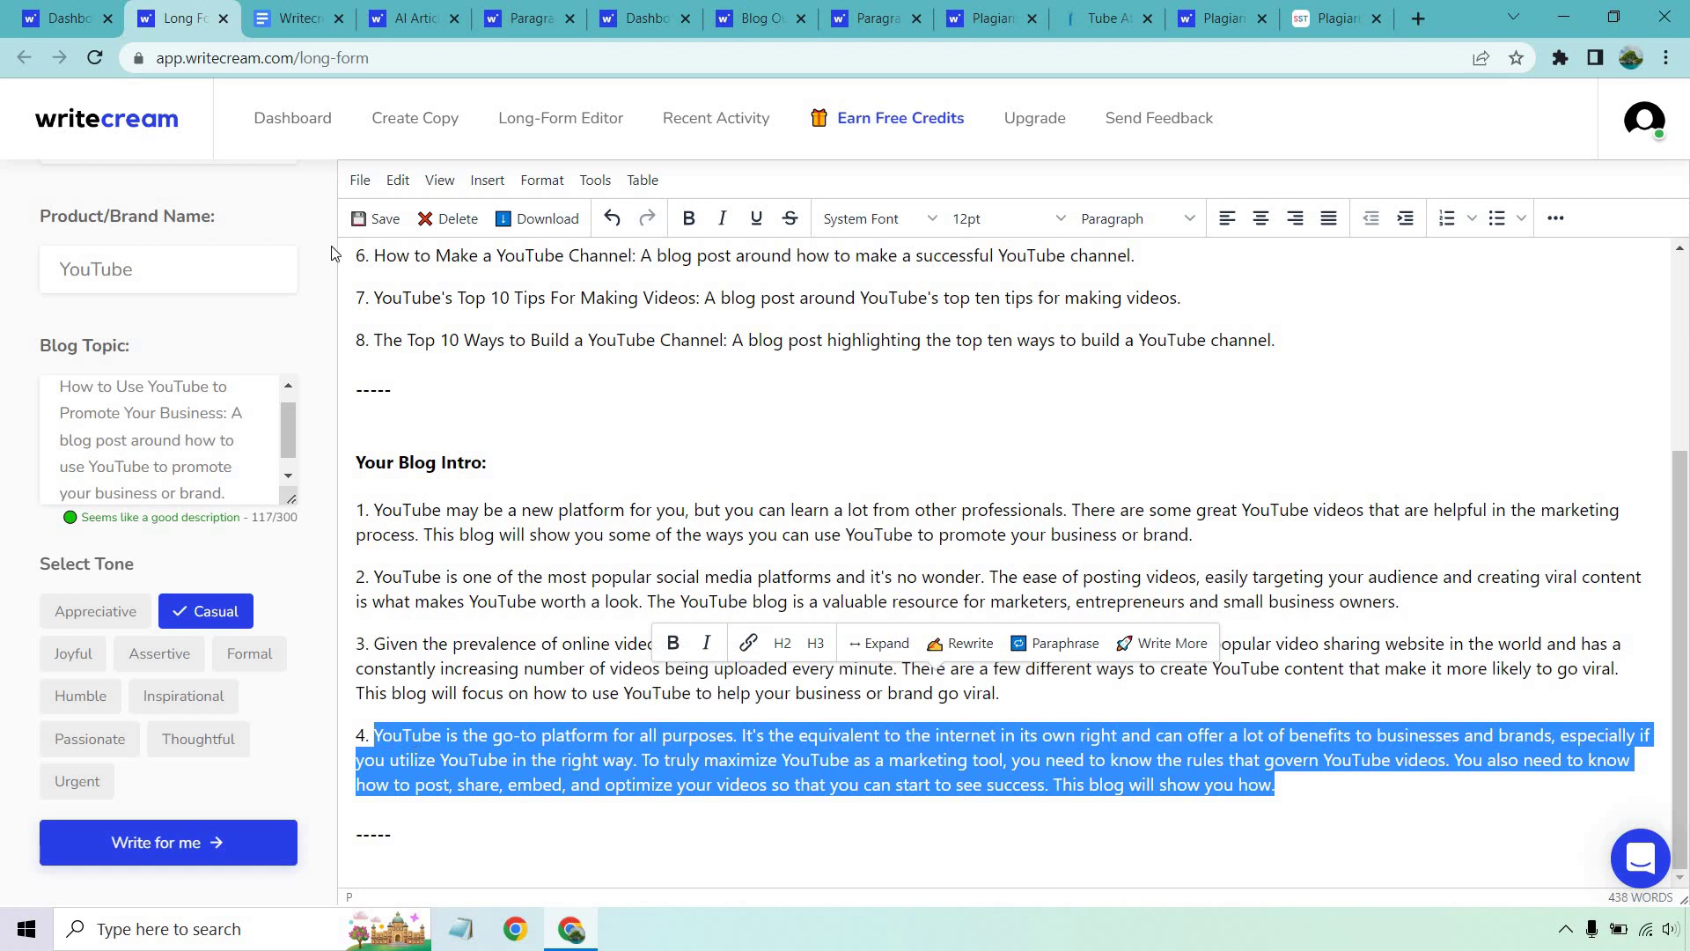
key(ctrl+c)
key(ctrl+Tab)
key(Return)
key(Return)
key(ctrl+v)
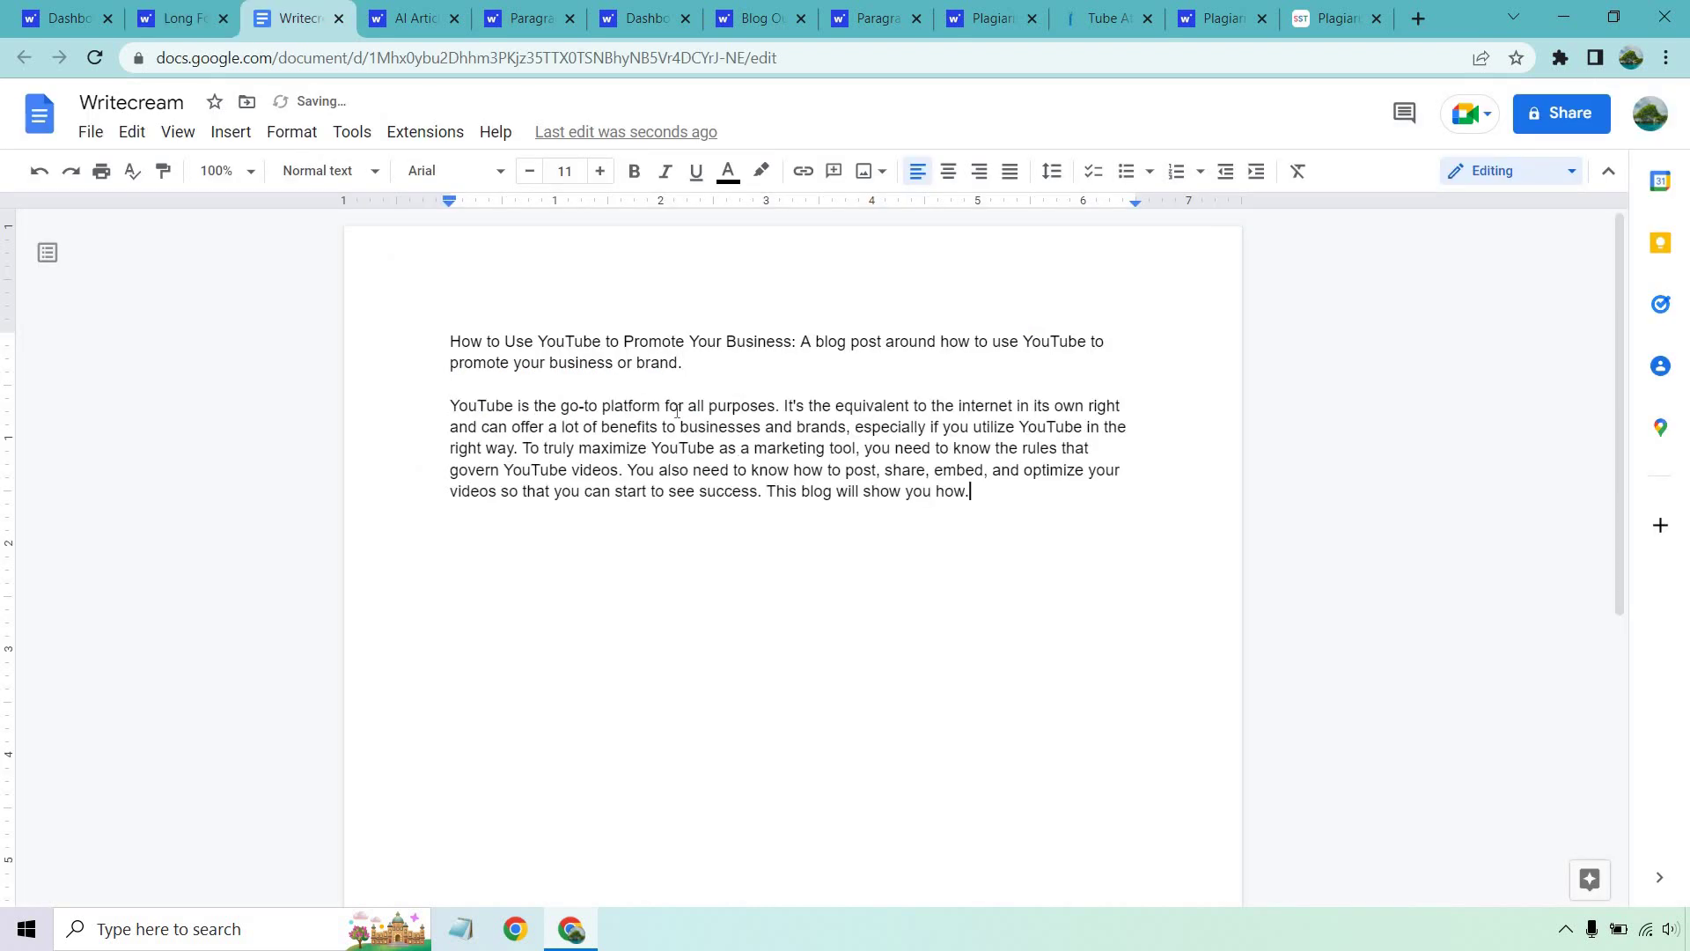
drag(687, 361, 381, 316)
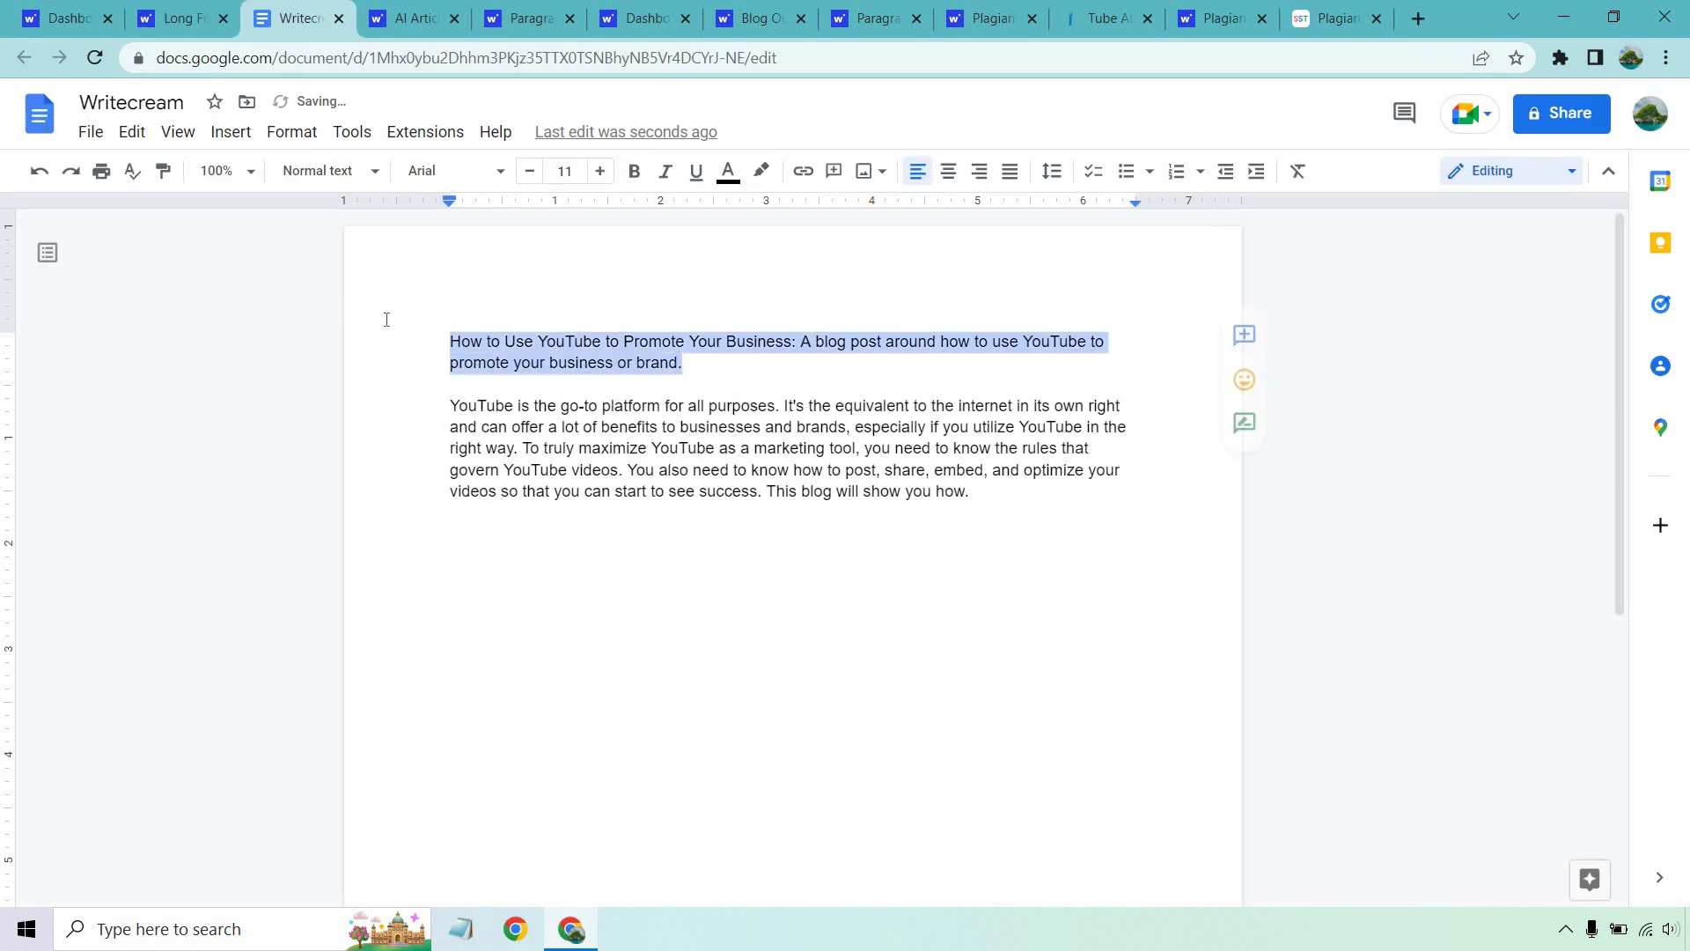
- Generate blog outlines with the Blog Outline use case for the same YouTube topic
click(180, 17)
scroll(169, 296, up, 2)
click(169, 268)
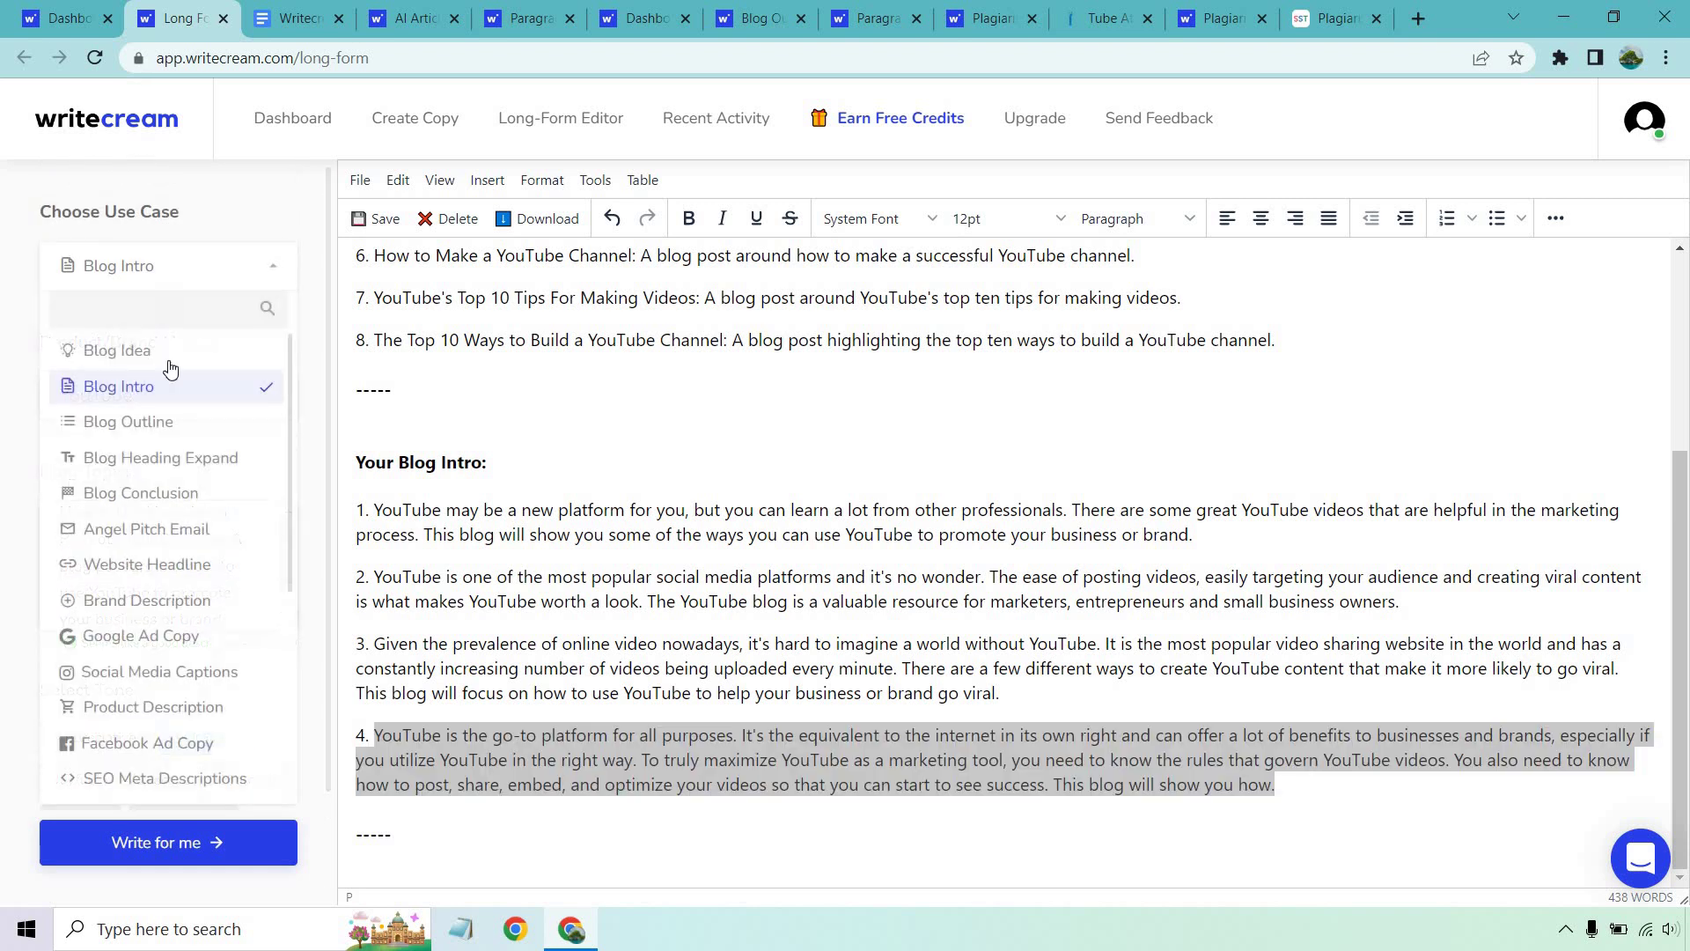
click(164, 428)
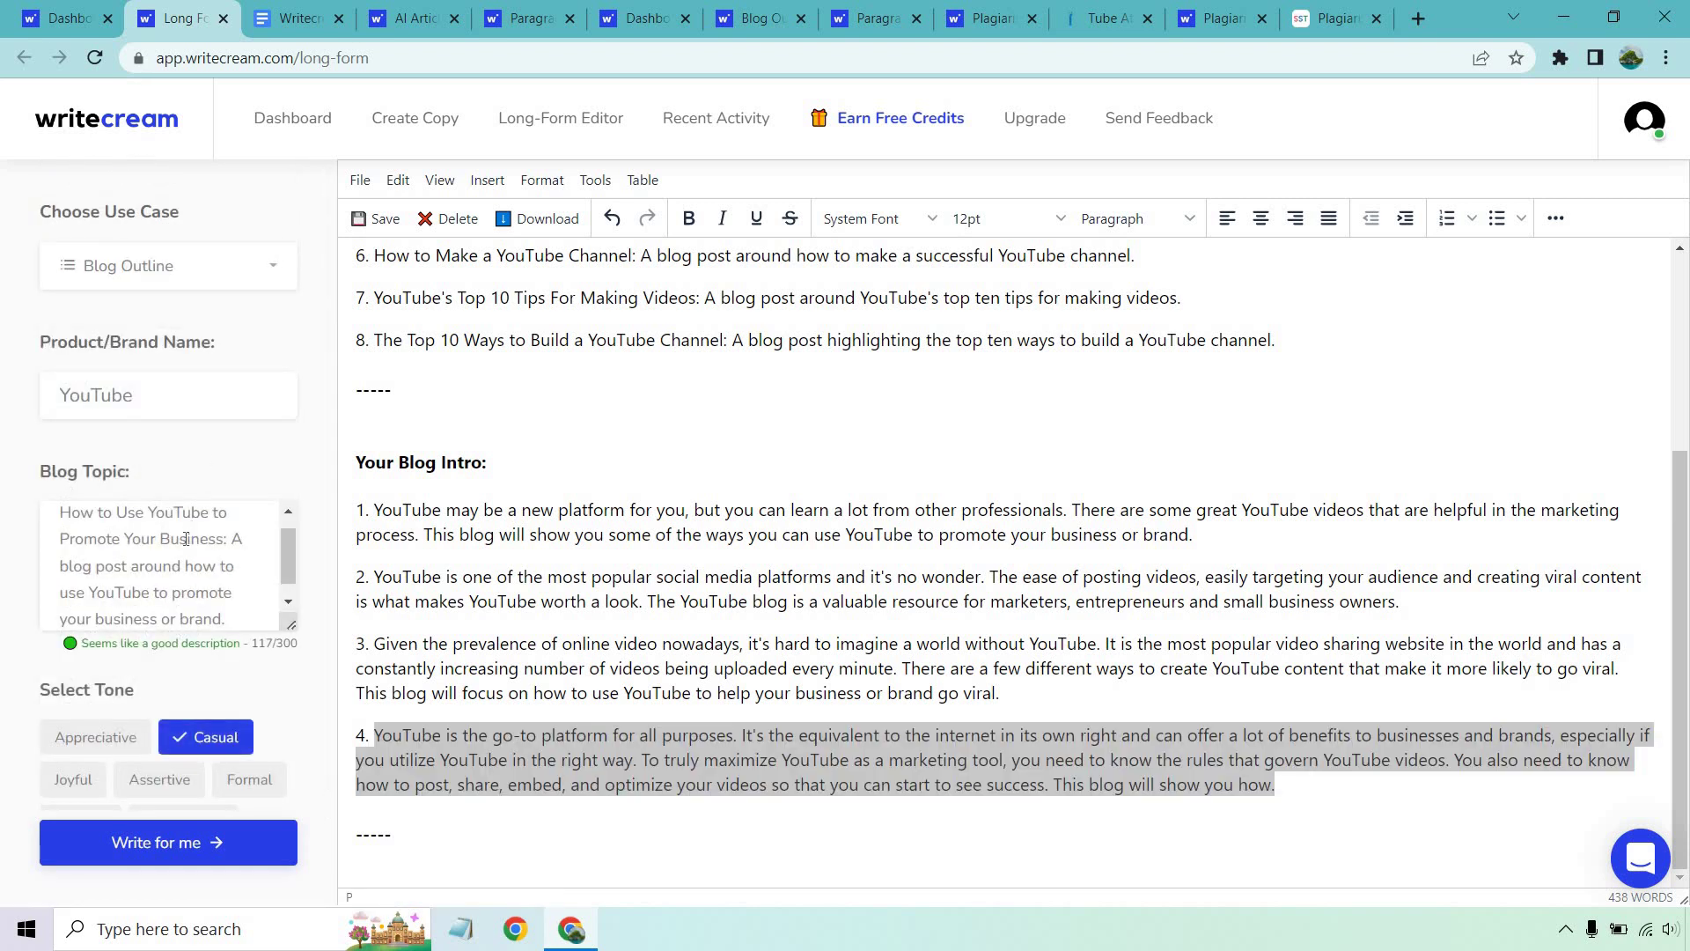
key(ctrl+a)
key(ctrl+v)
scroll(227, 434, down, 2)
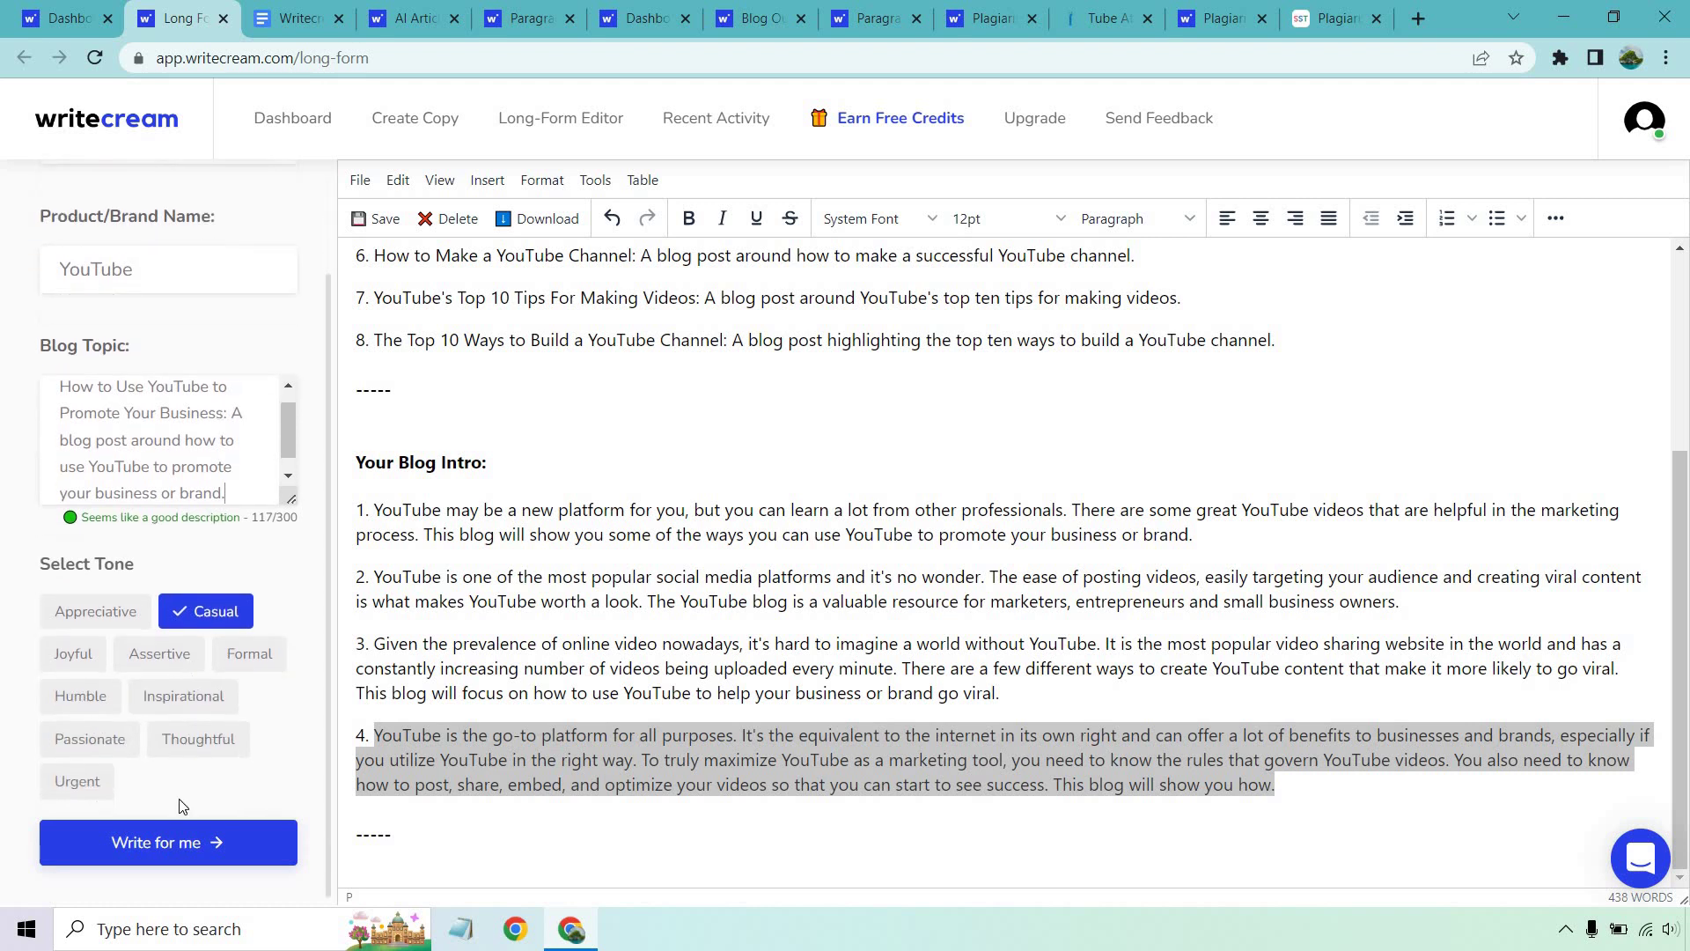
click(170, 840)
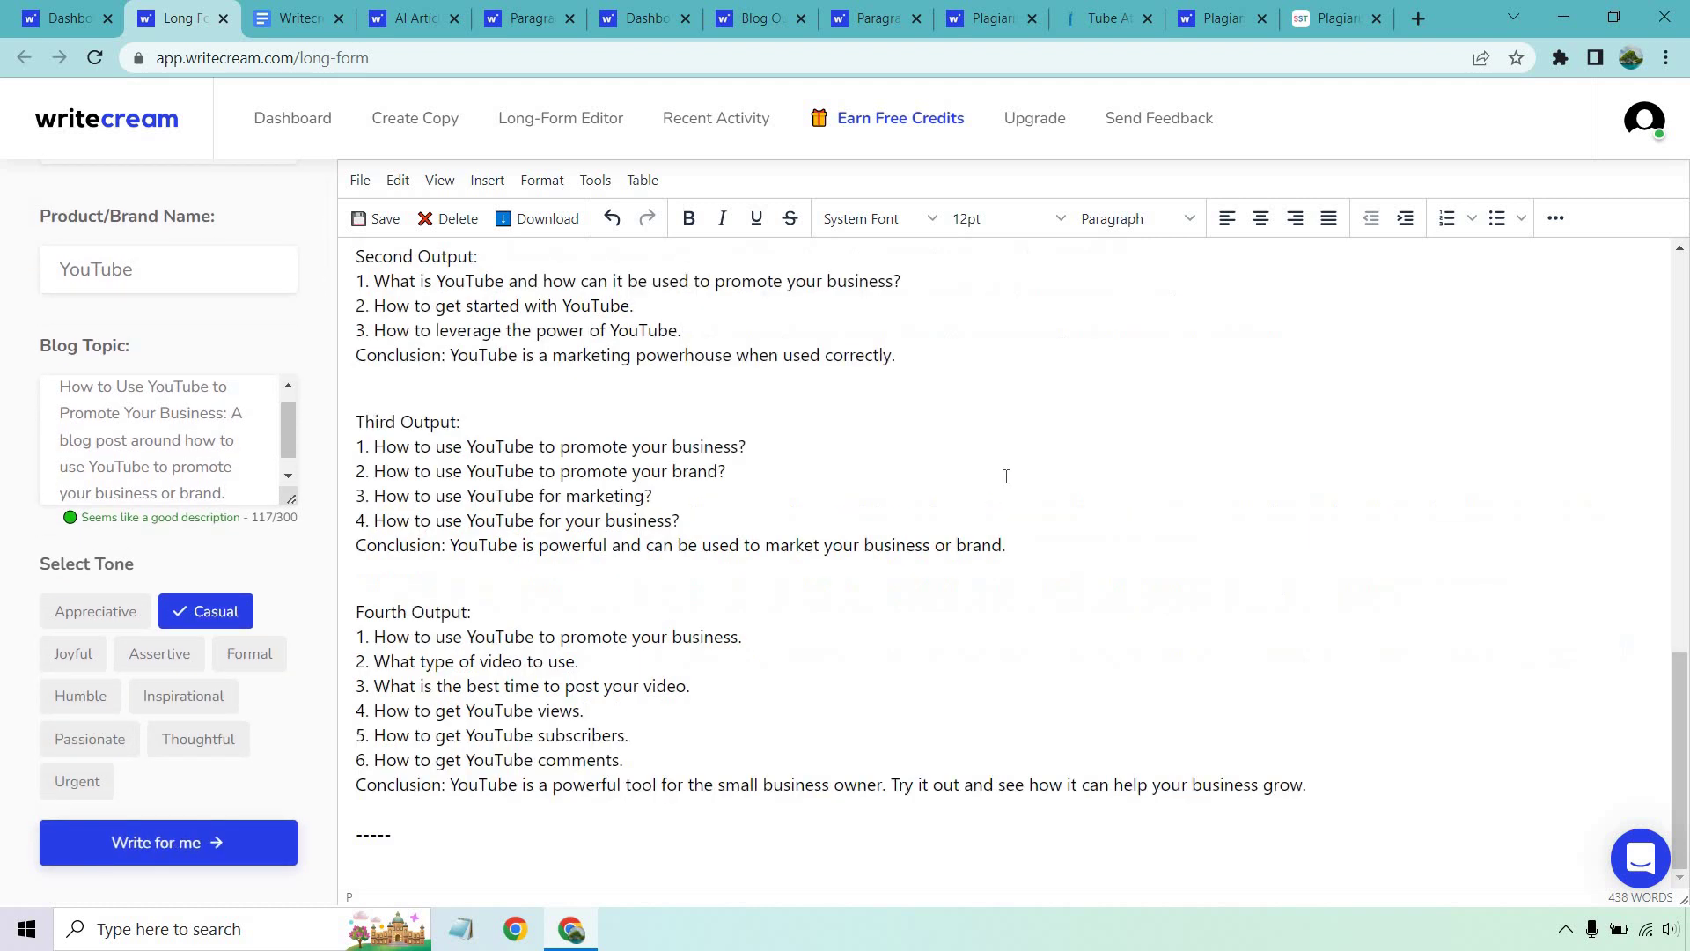
- Select the fourth outline's points and conclusion and bring up the Google Doc
scroll(955, 576, up, 2)
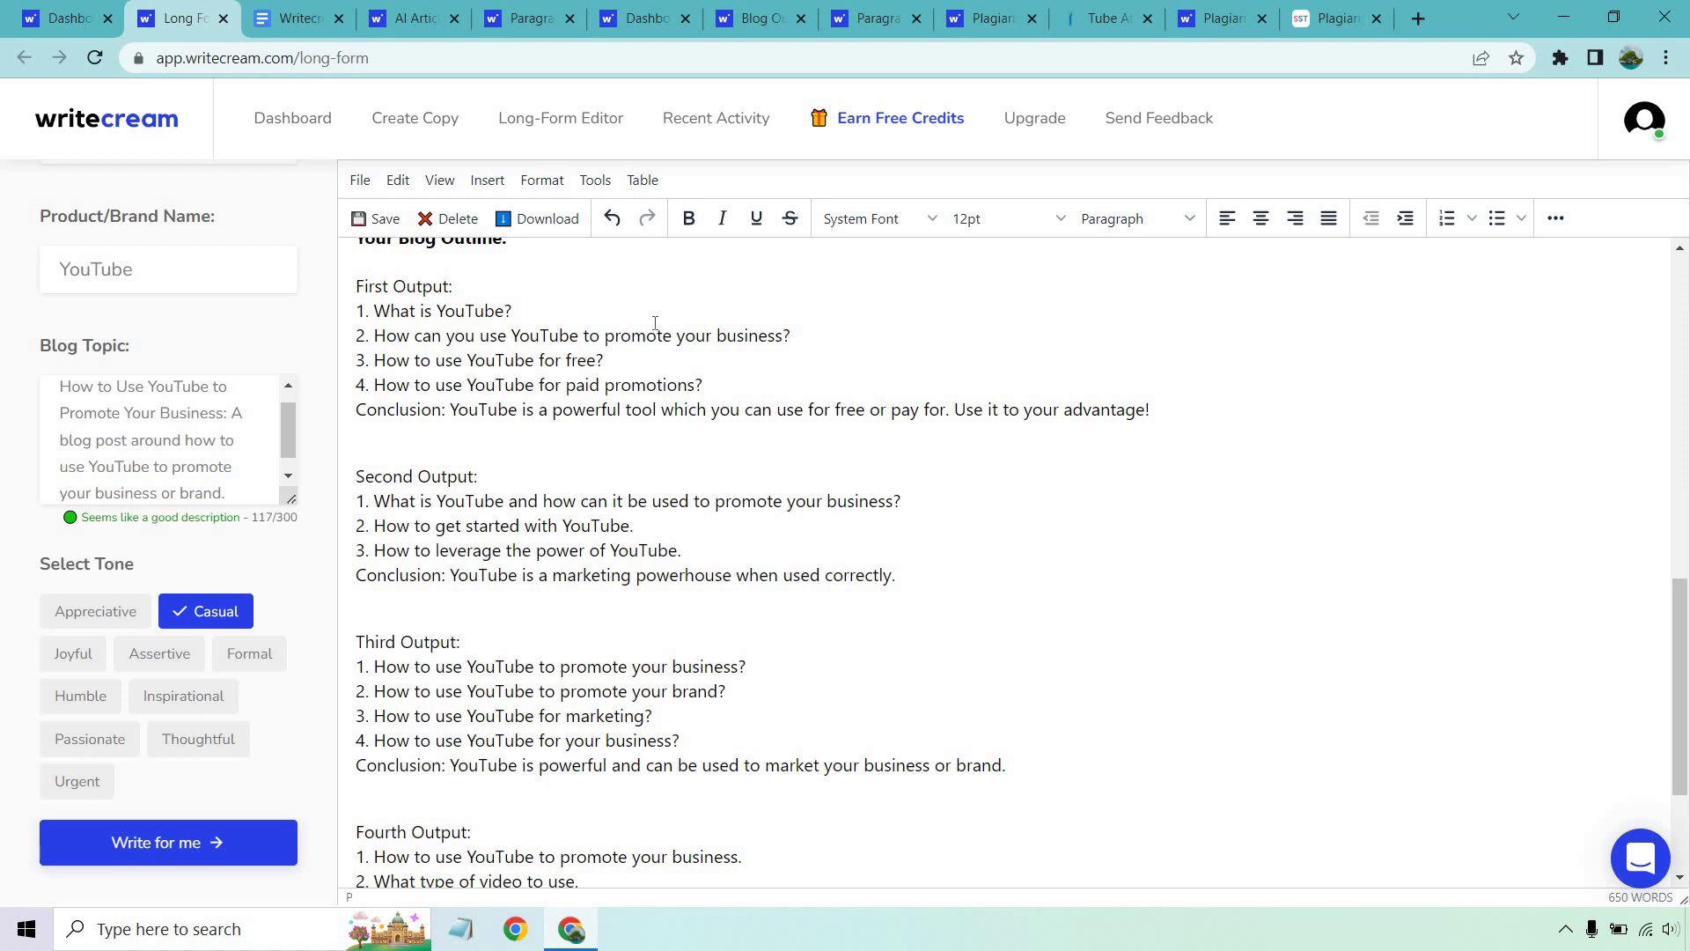
scroll(616, 456, down, 3)
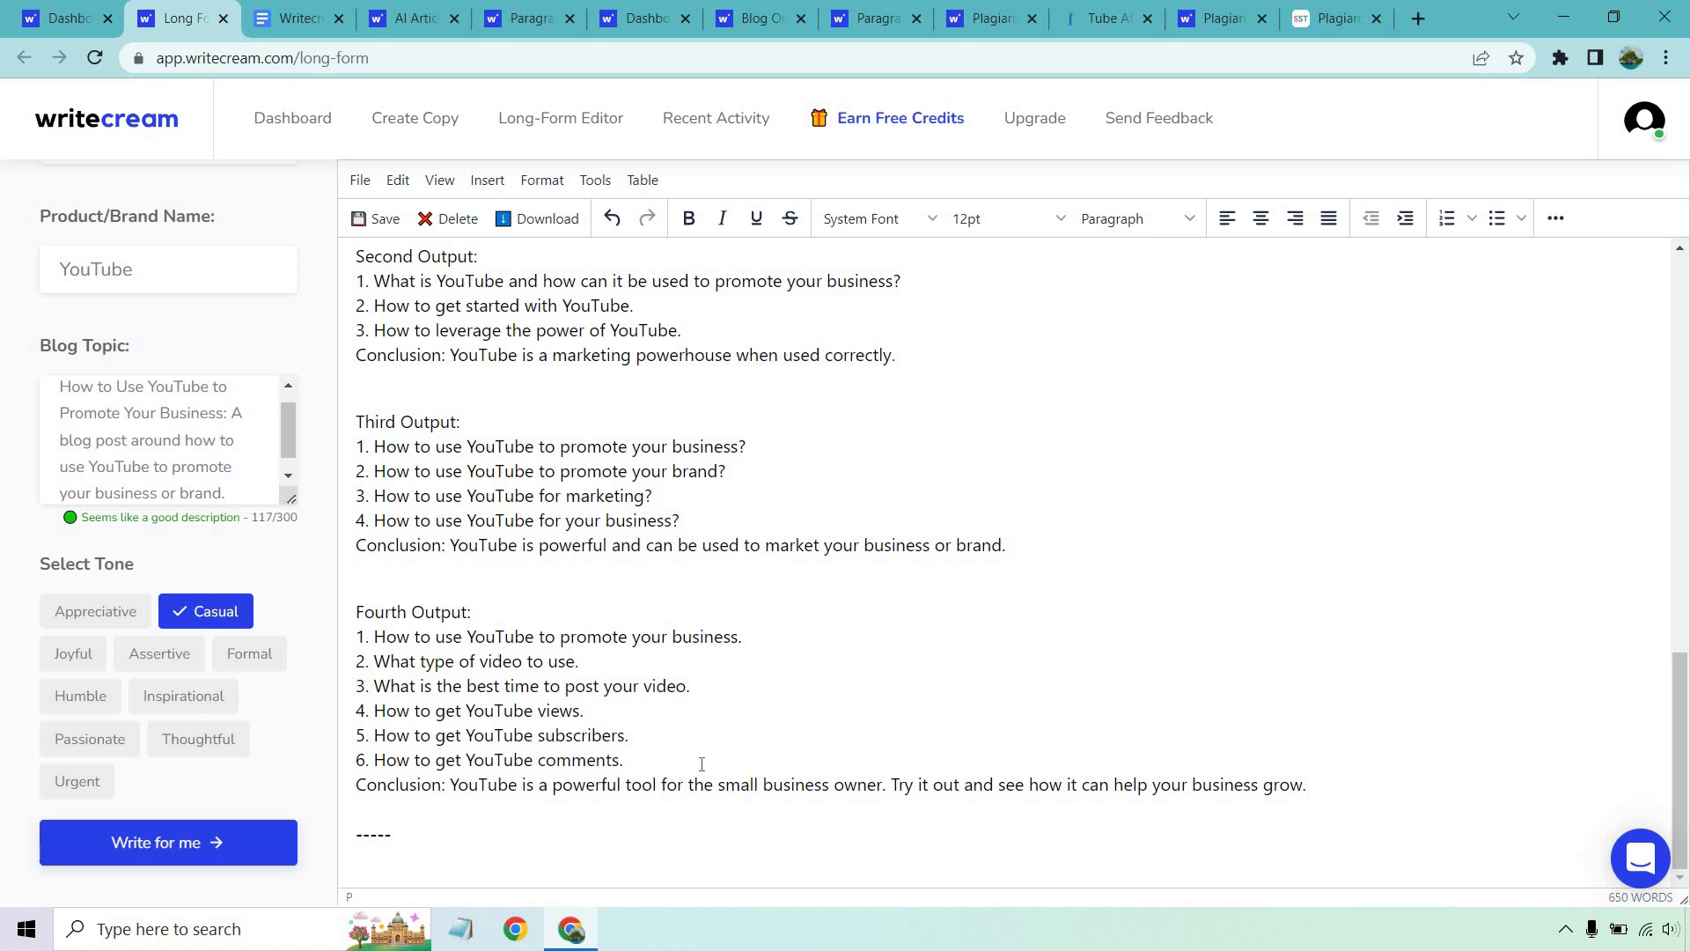
drag(1308, 785, 374, 642)
key(ctrl+c)
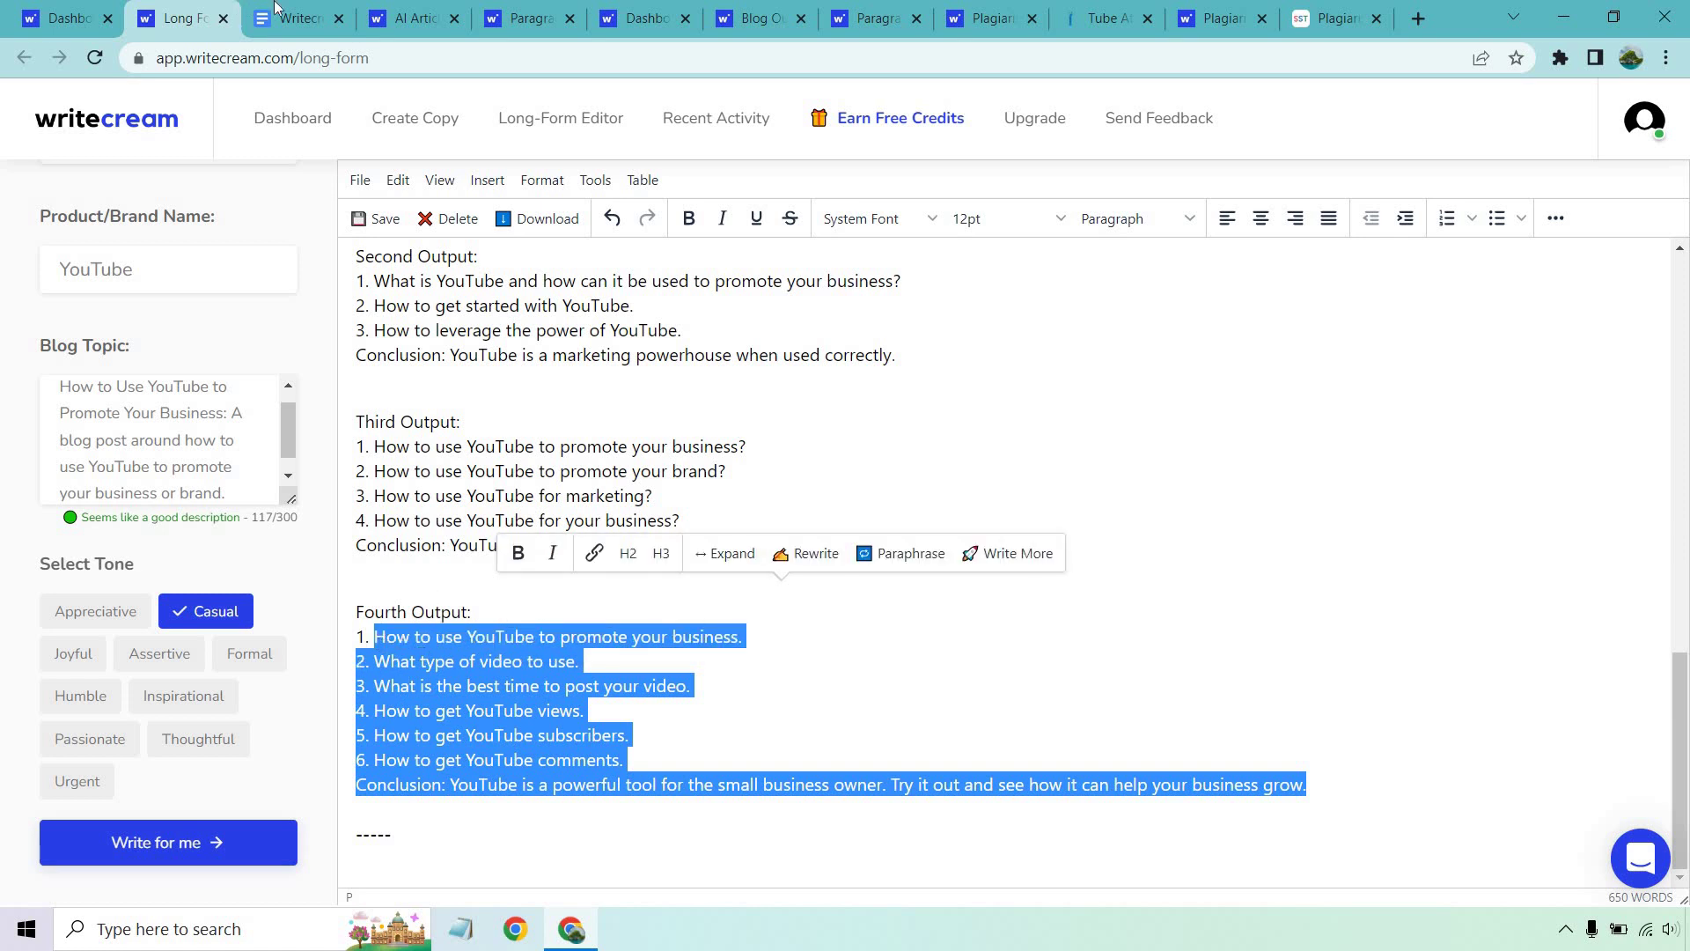
click(300, 17)
- Paste the fourth outline, six points and a conclusion, on a new line below the intro
click(1005, 480)
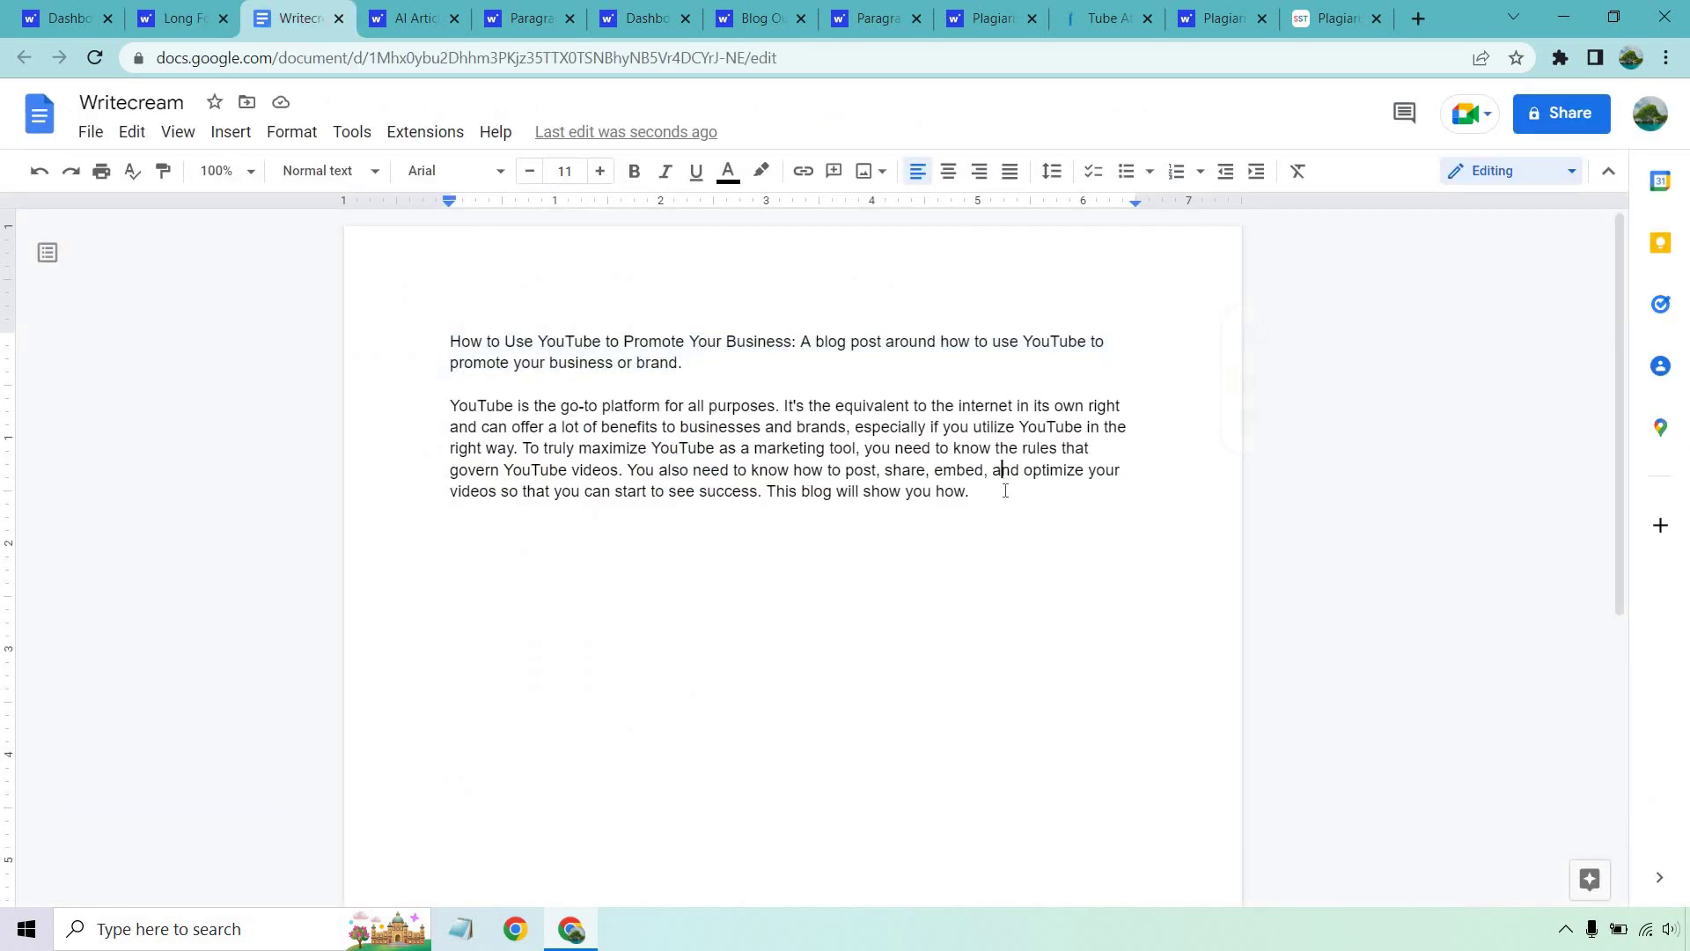
key(Return)
key(ctrl+v)
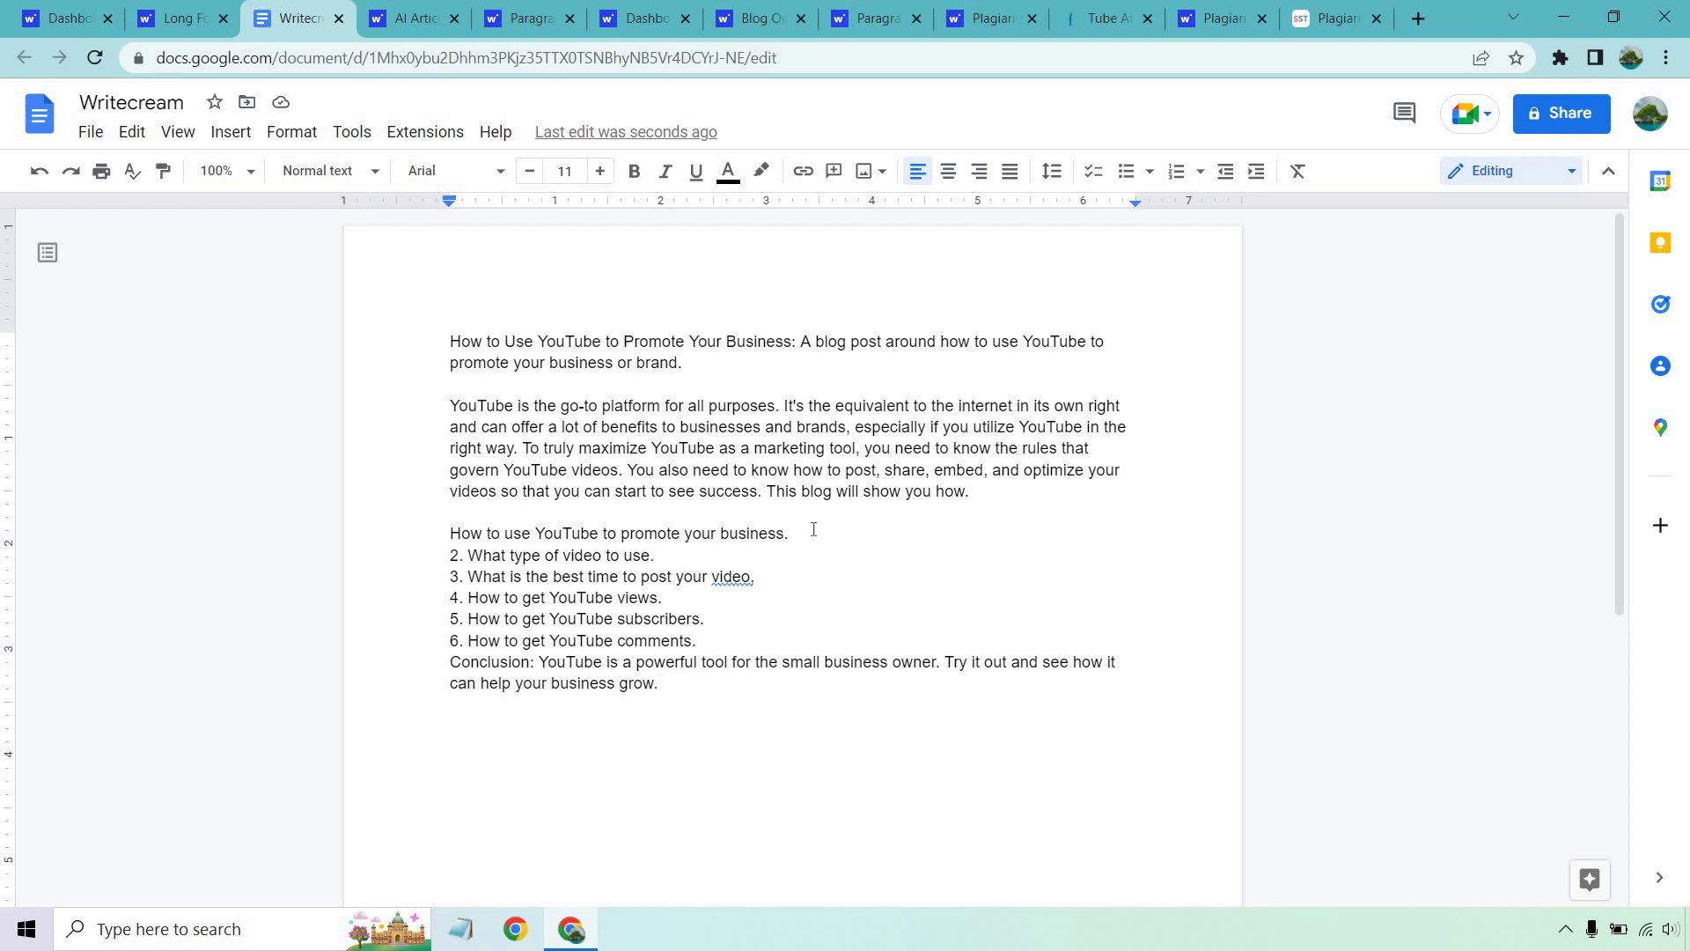
drag(811, 529, 451, 528)
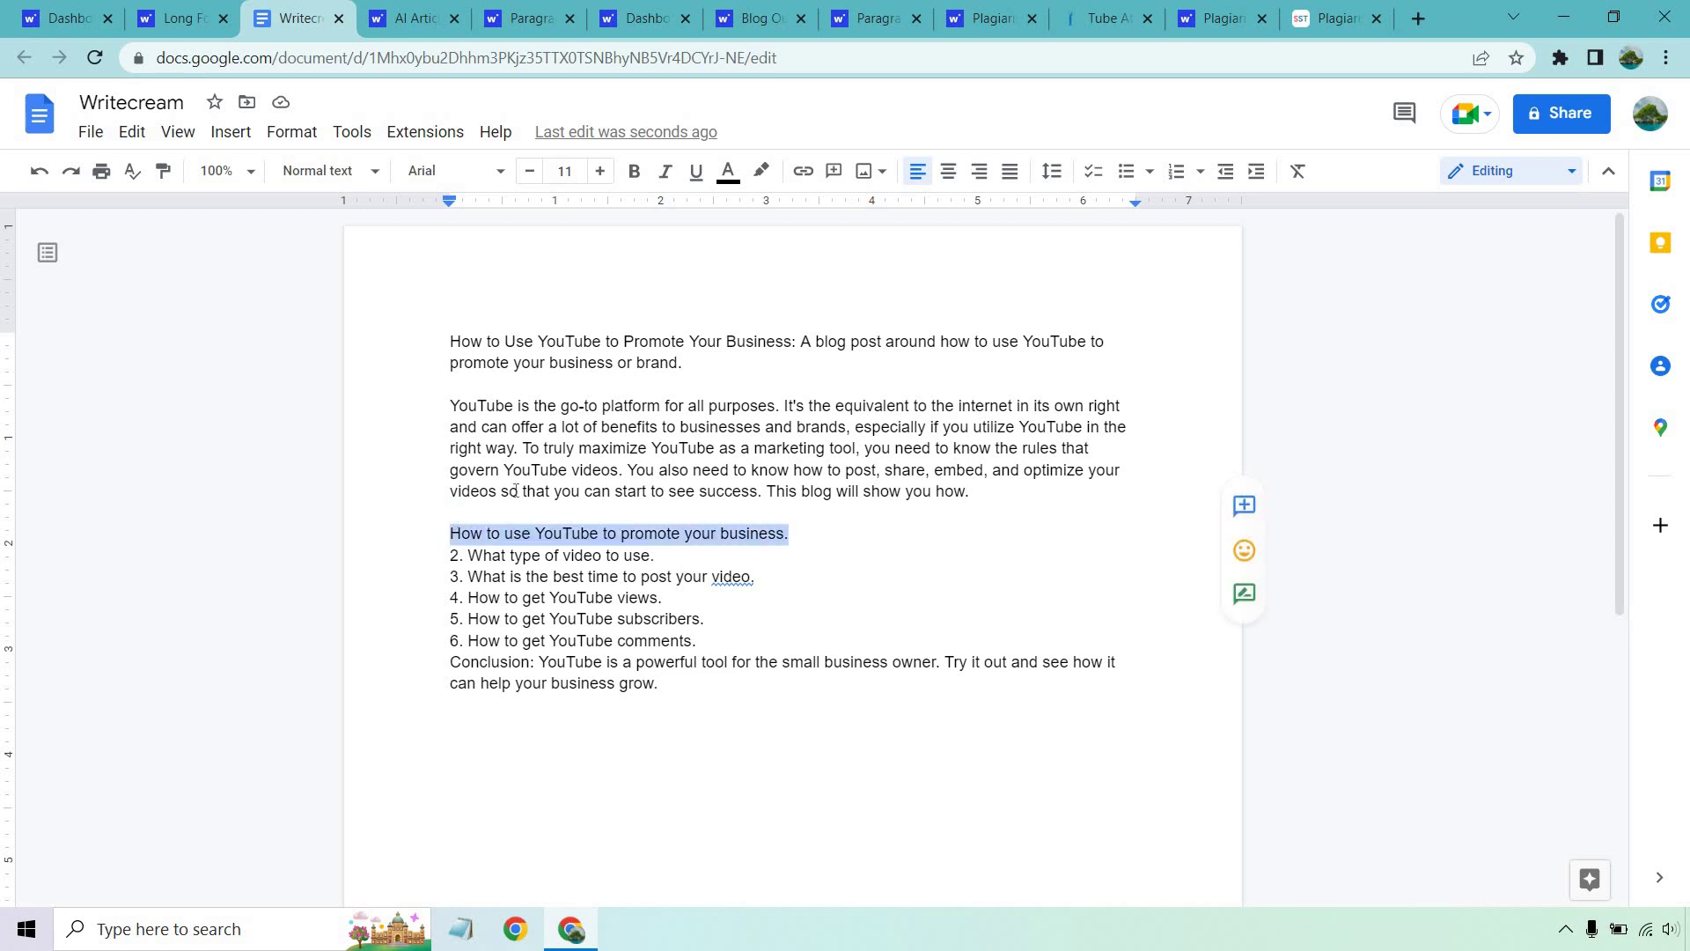
- Switch to Blog Heading Expand and set the outline's first heading as the Section Headline
click(176, 18)
scroll(136, 295, up, 2)
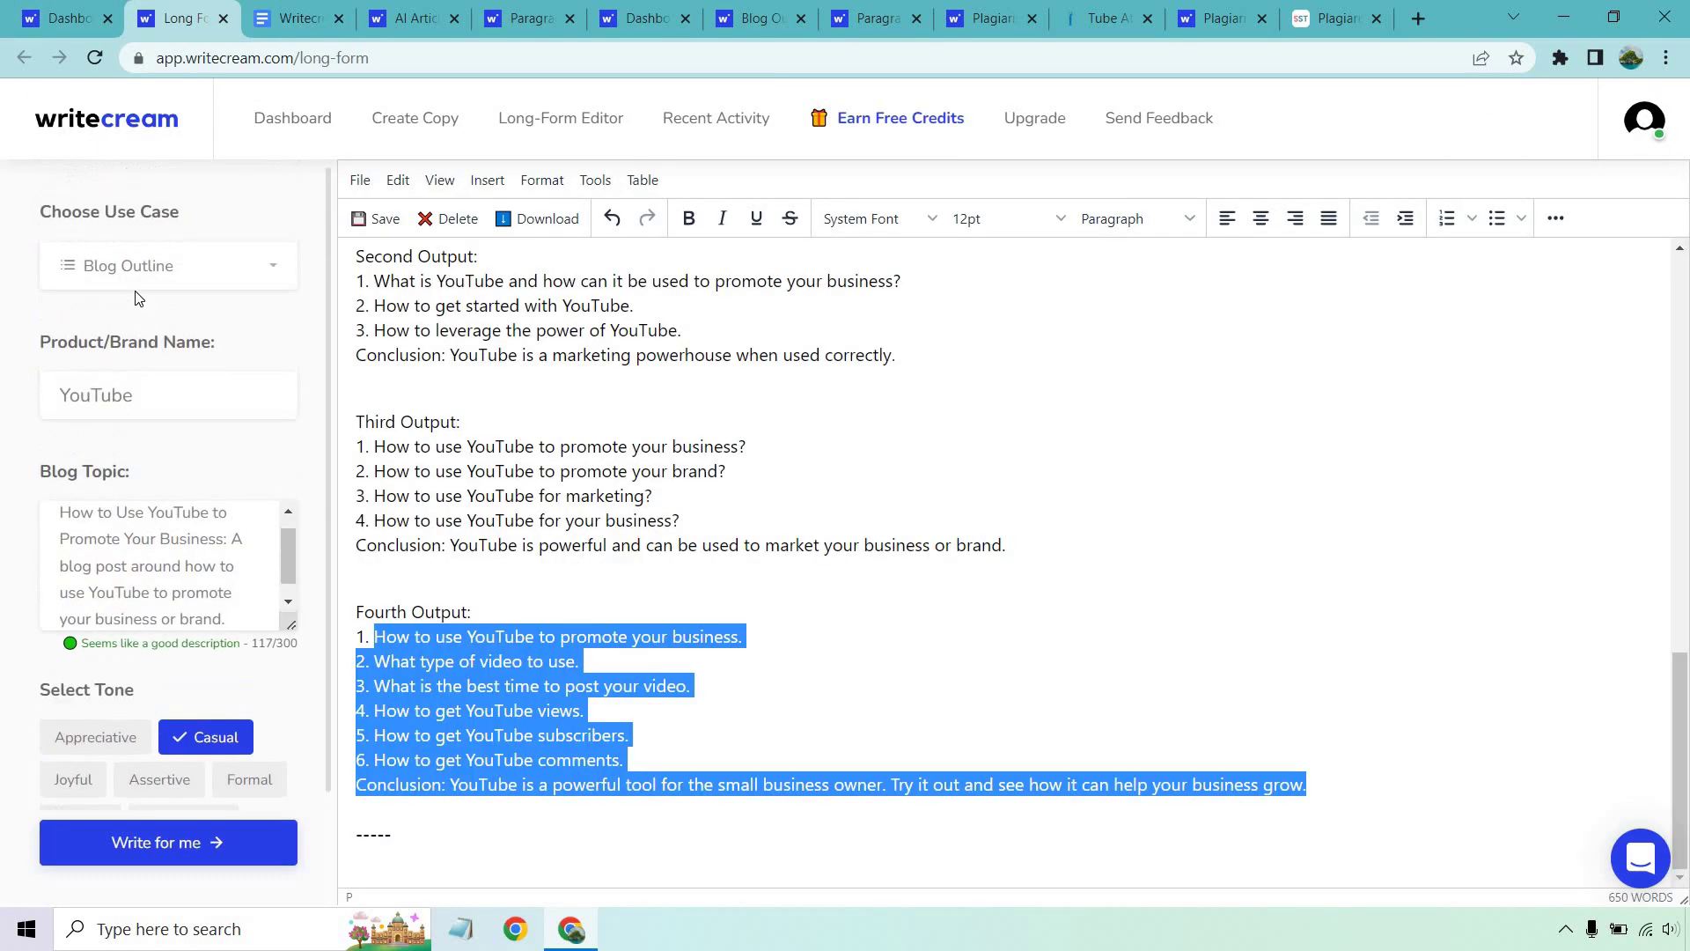
click(136, 266)
click(129, 458)
scroll(155, 544, down, 3)
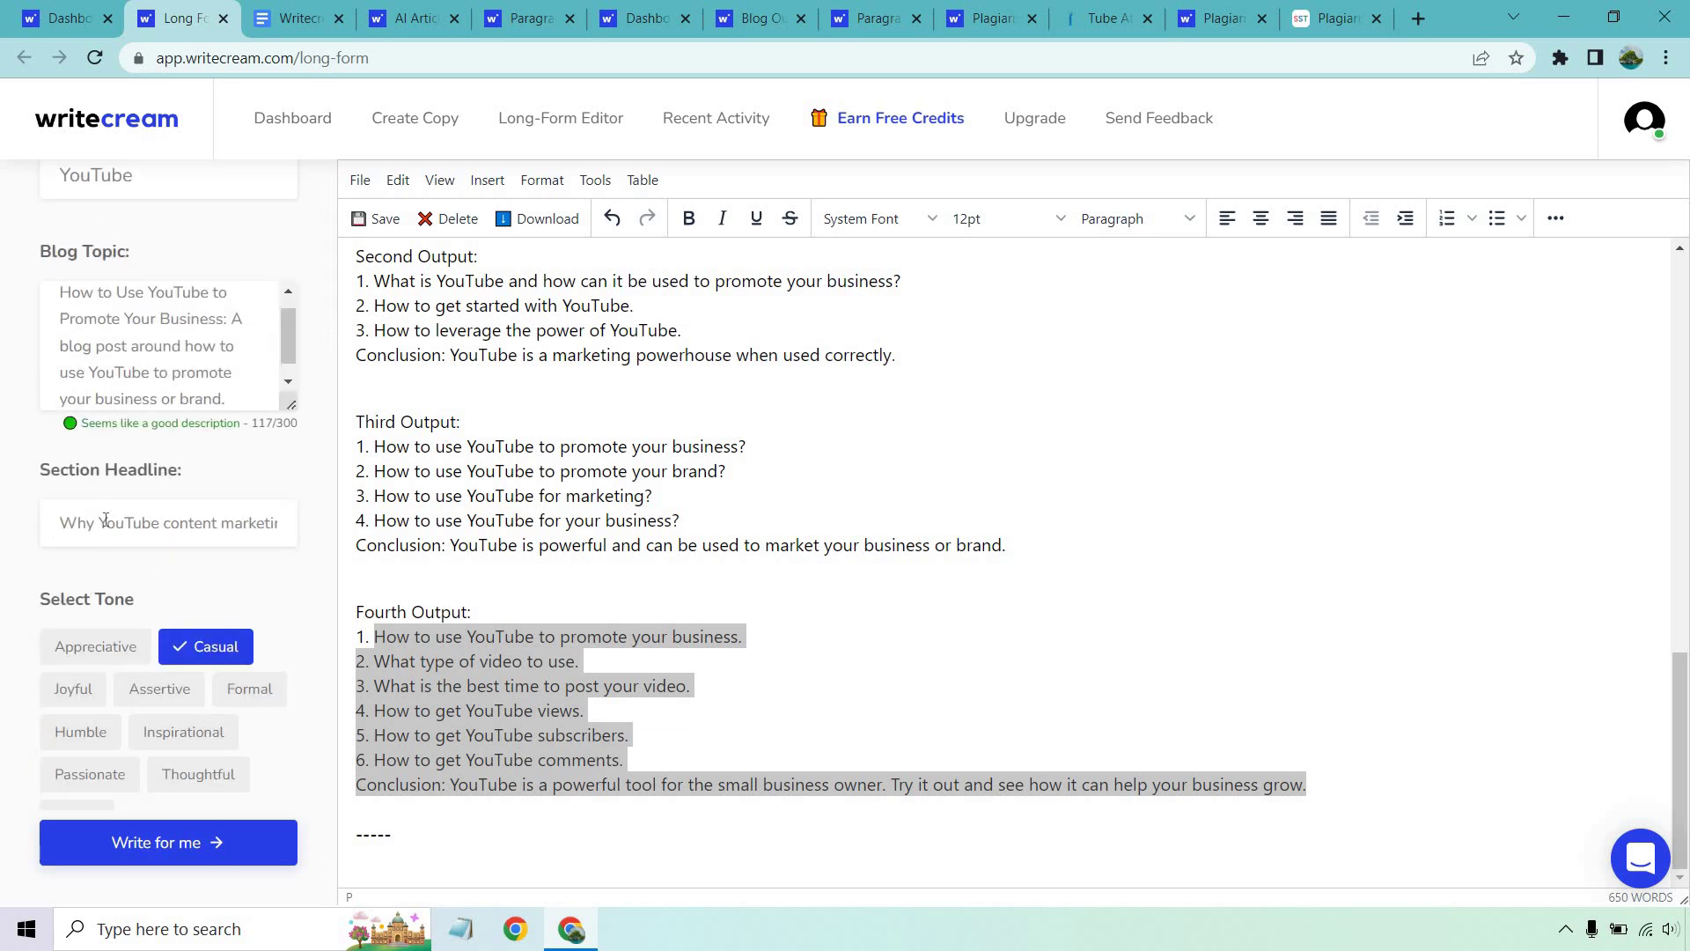
key(ctrl+a)
key(ctrl+v)
- Generate heading expansions twice and select the second expansion paragraph
click(172, 843)
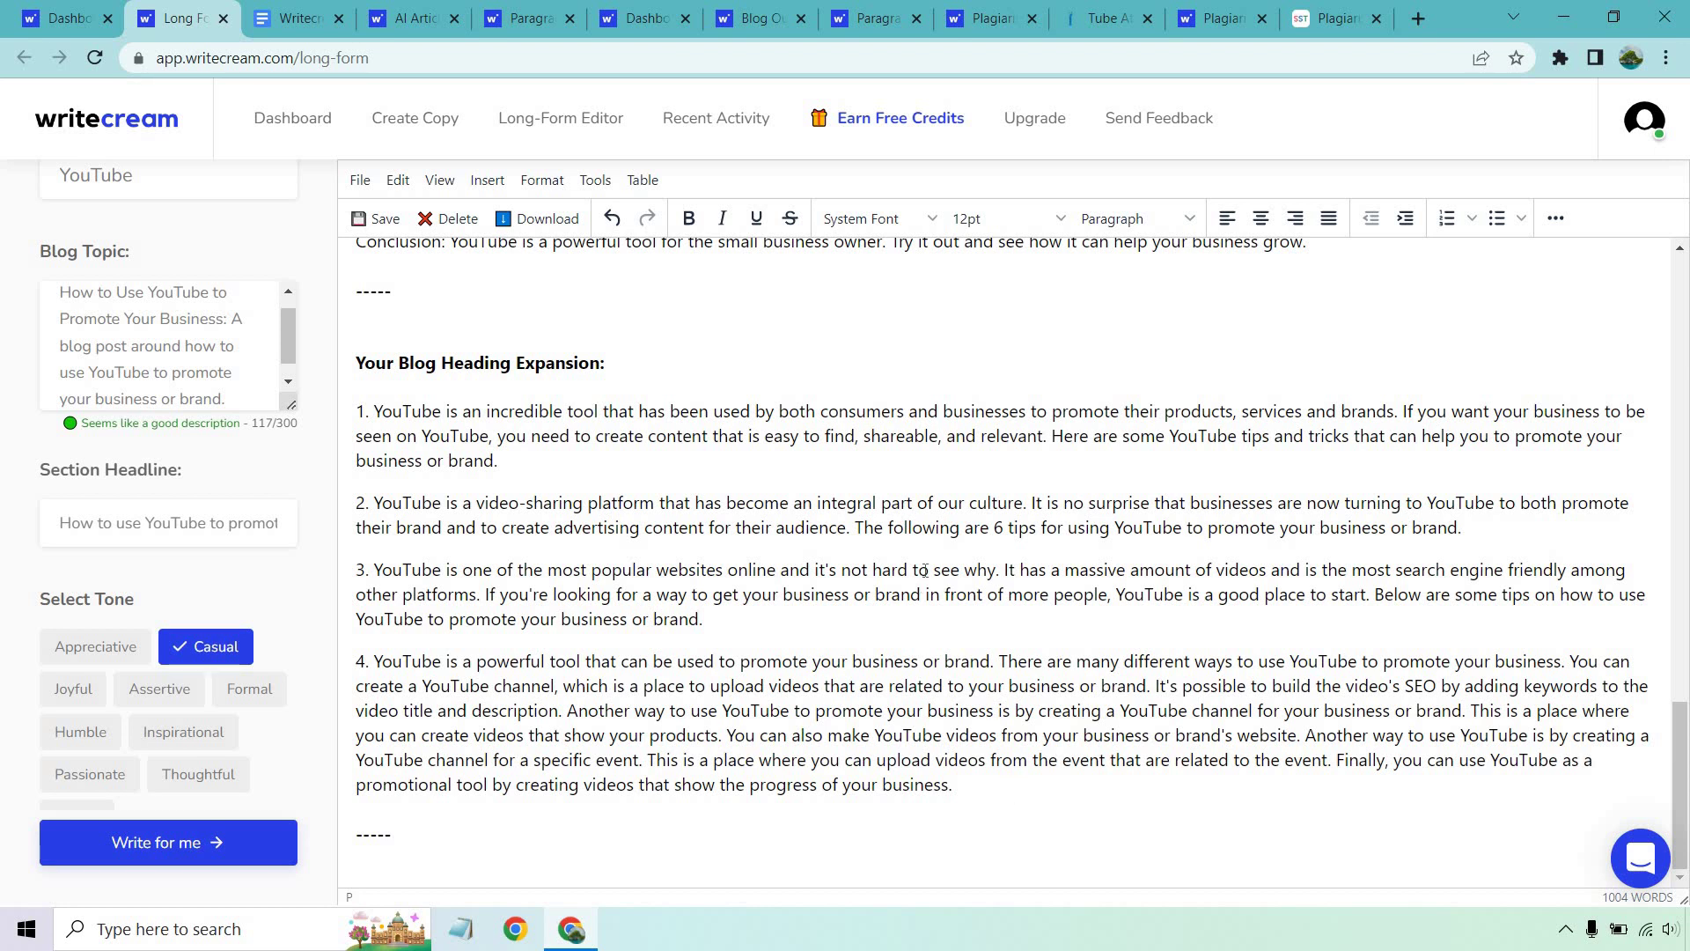
click(181, 840)
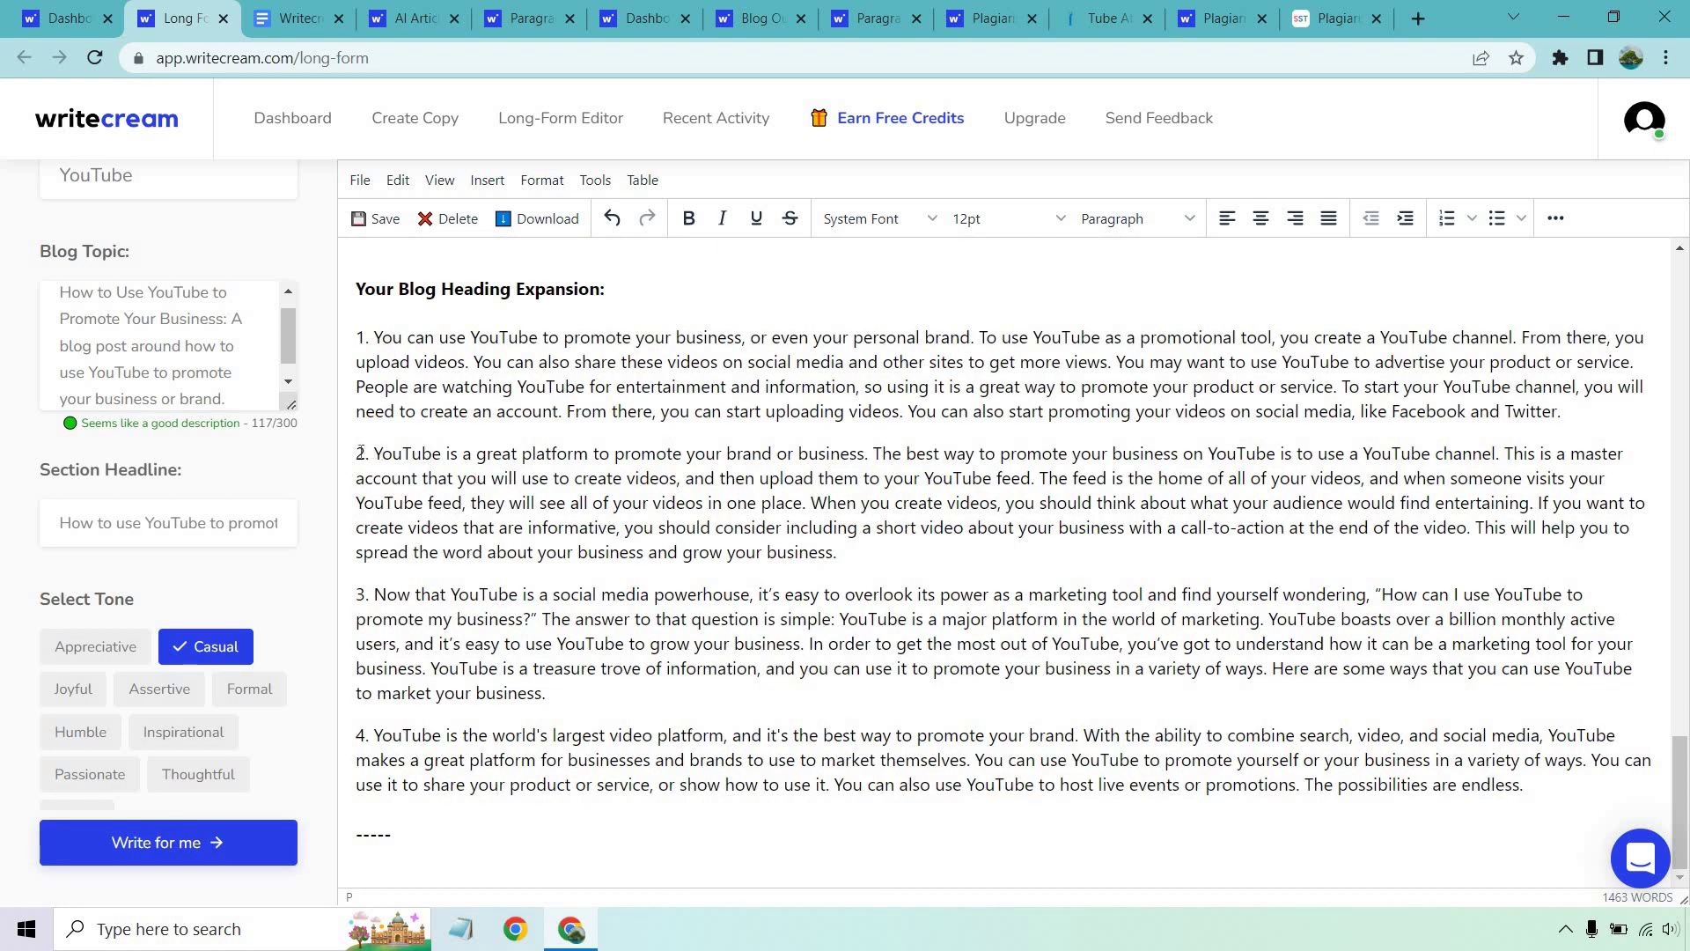
drag(361, 451, 879, 554)
key(ctrl+c)
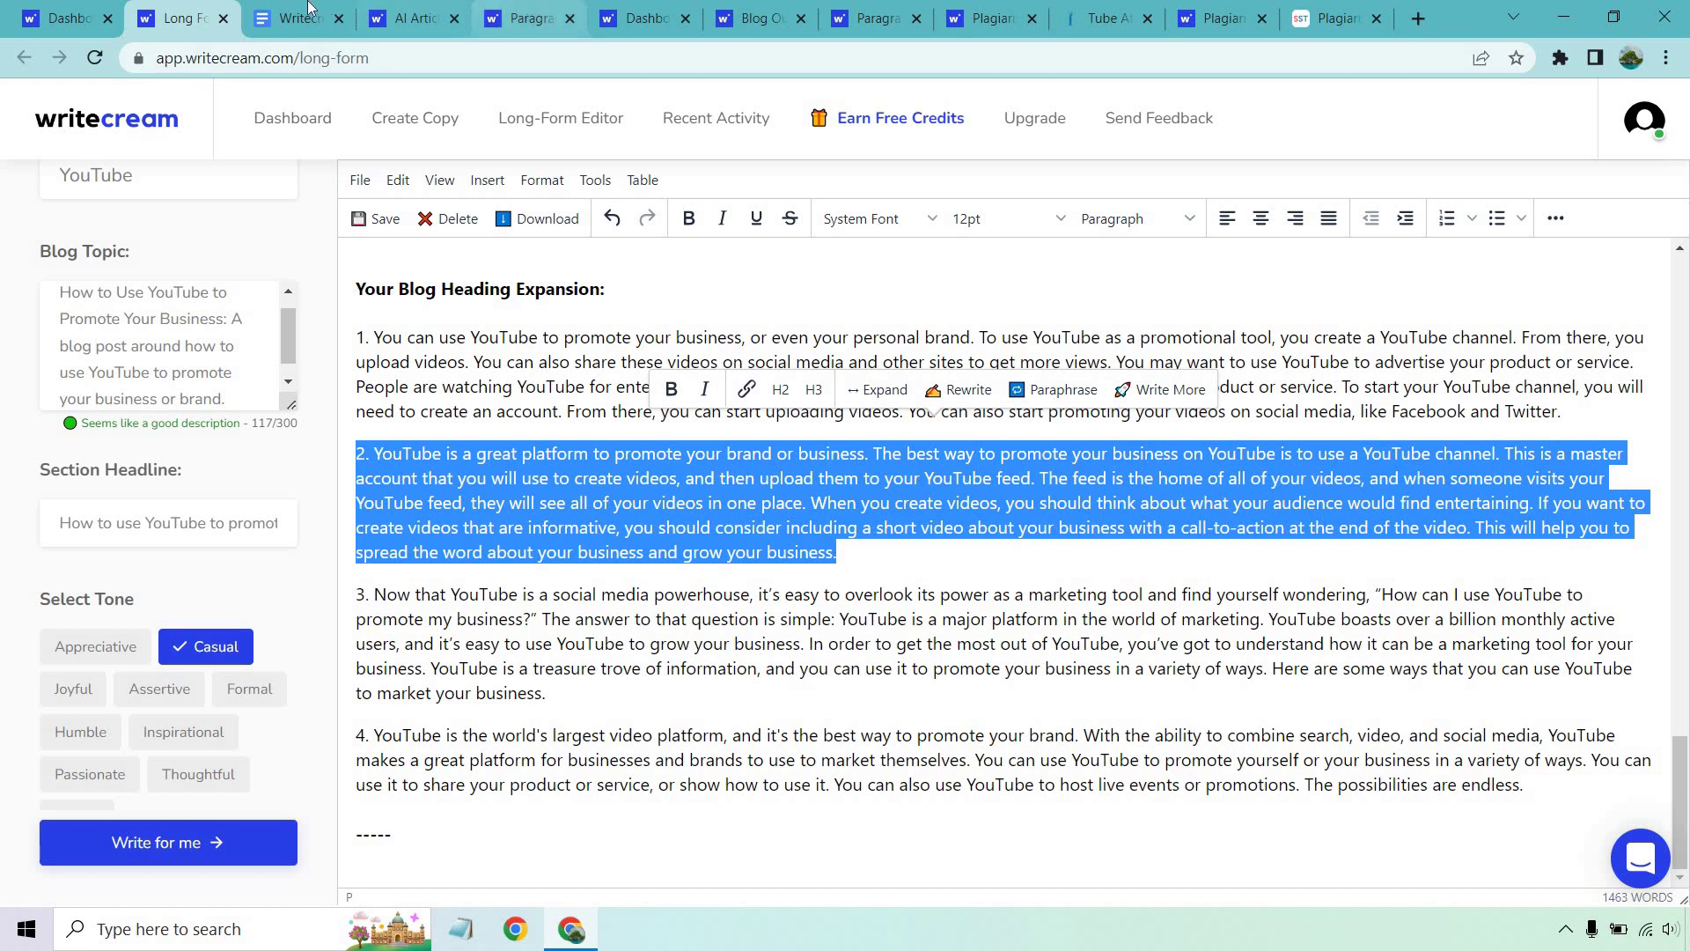
- Paste the second expansion under the first heading in the Doc and delete its leading '2.'
key(ctrl+Tab)
click(817, 535)
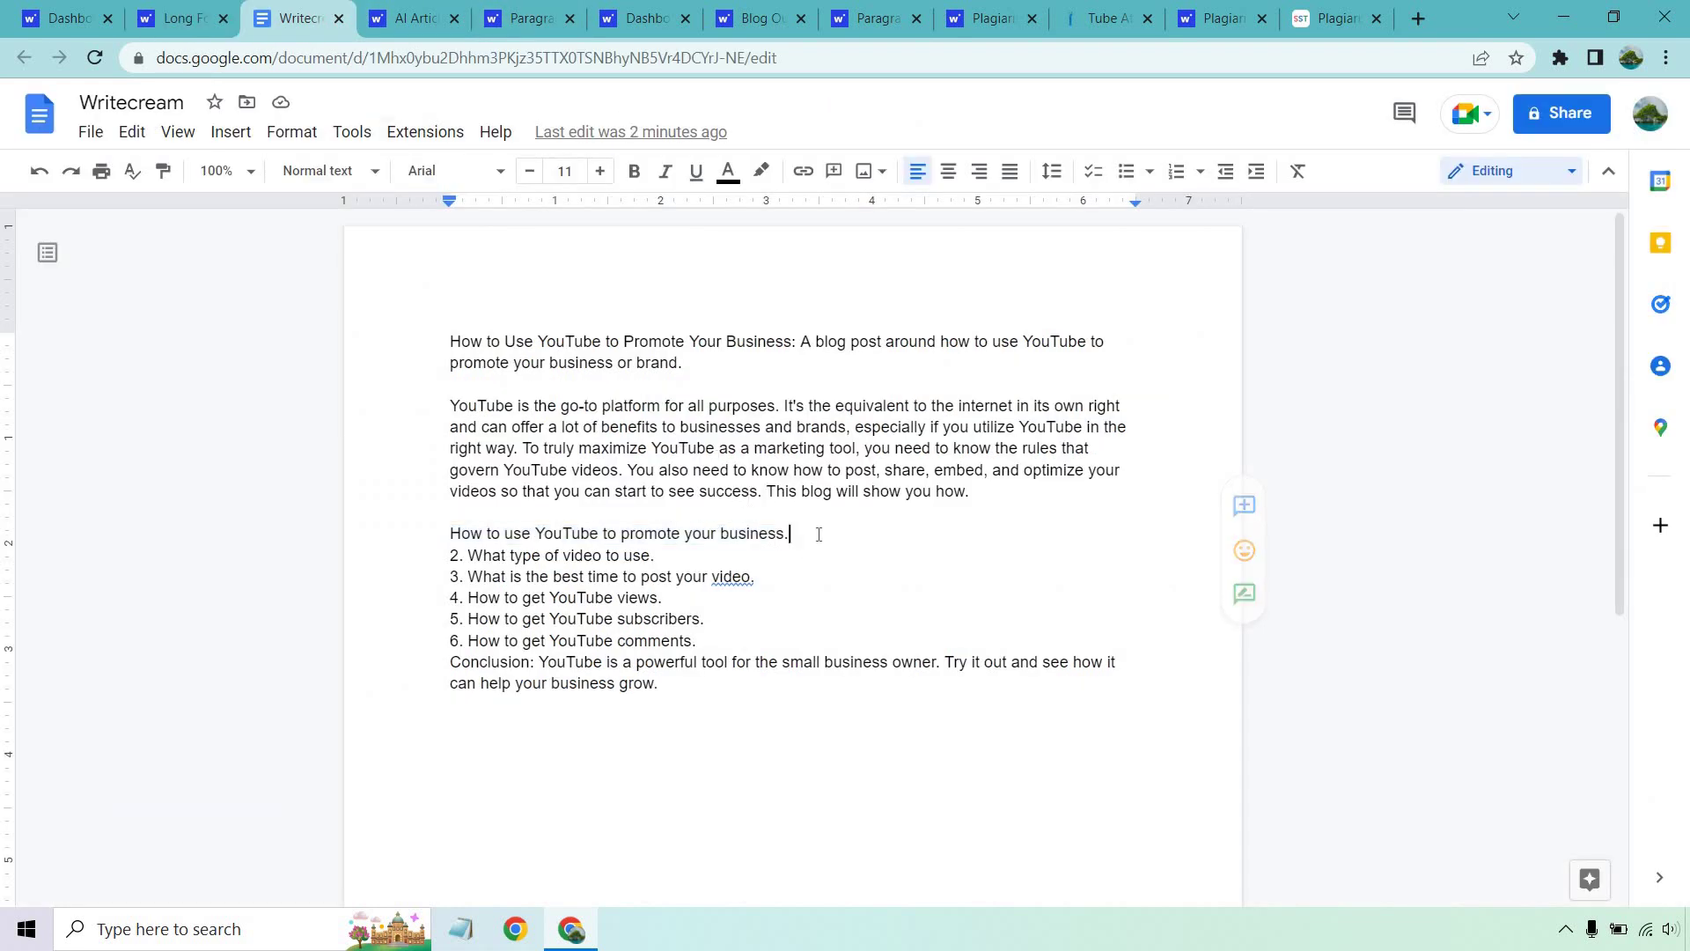
key(Return)
key(Return)
key(ctrl+v)
key(Return)
key(Return)
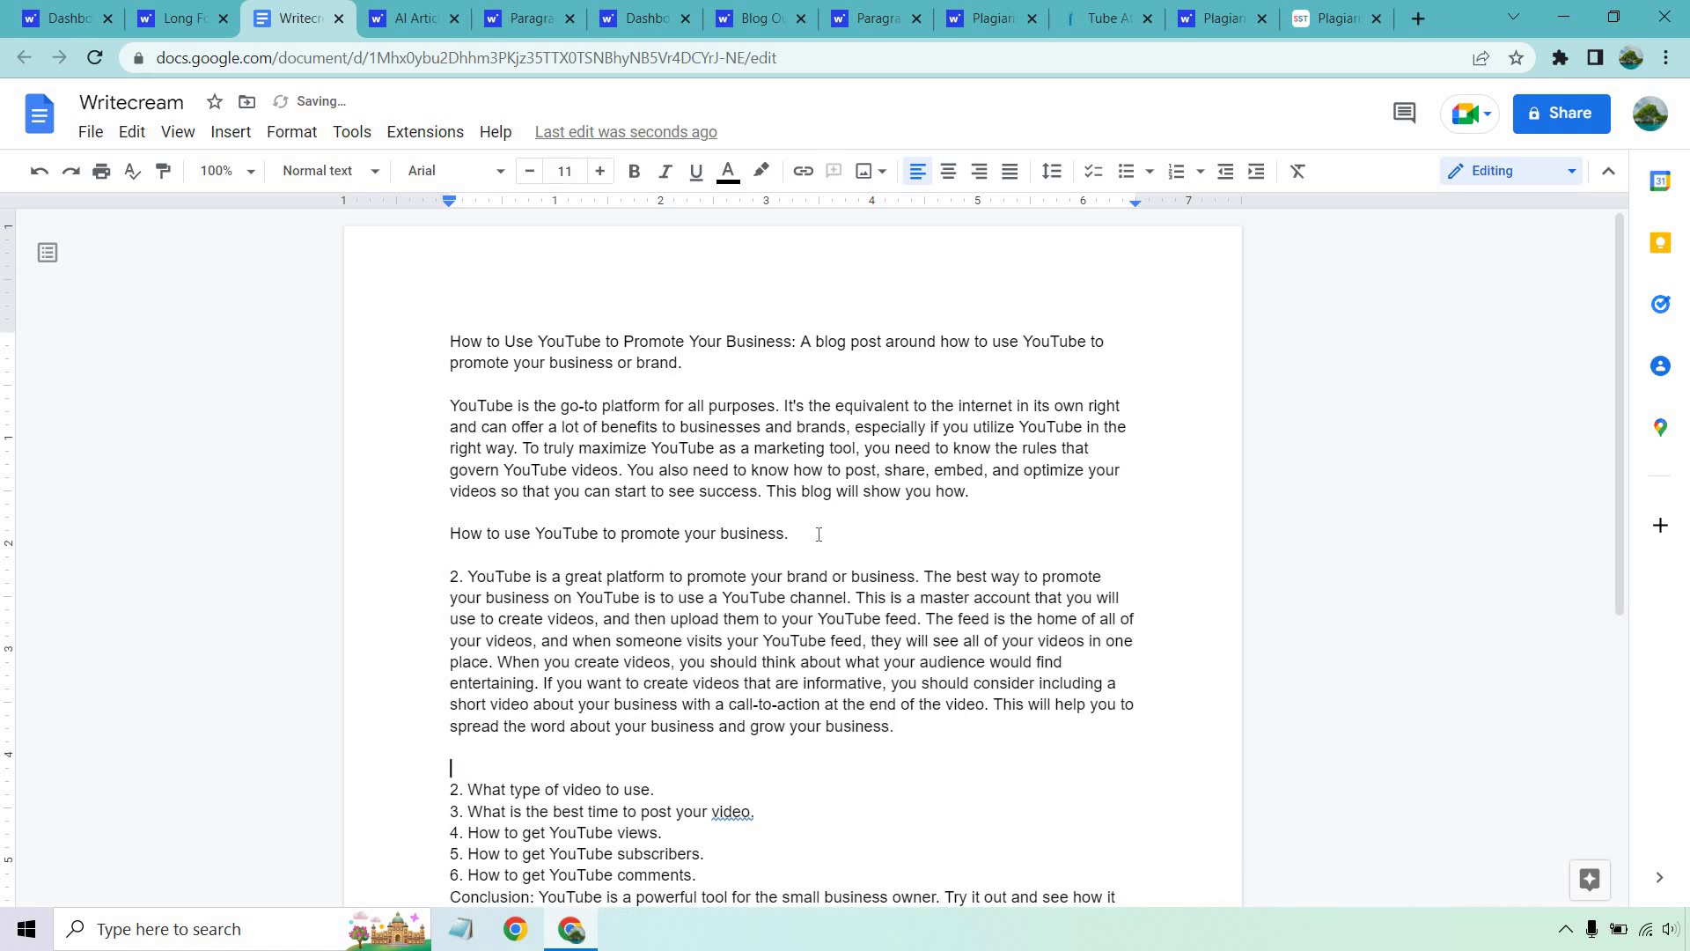
click(470, 577)
key(BackSpace)
key(BackSpace)
key(BackSpace)
scroll(684, 570, down, 3)
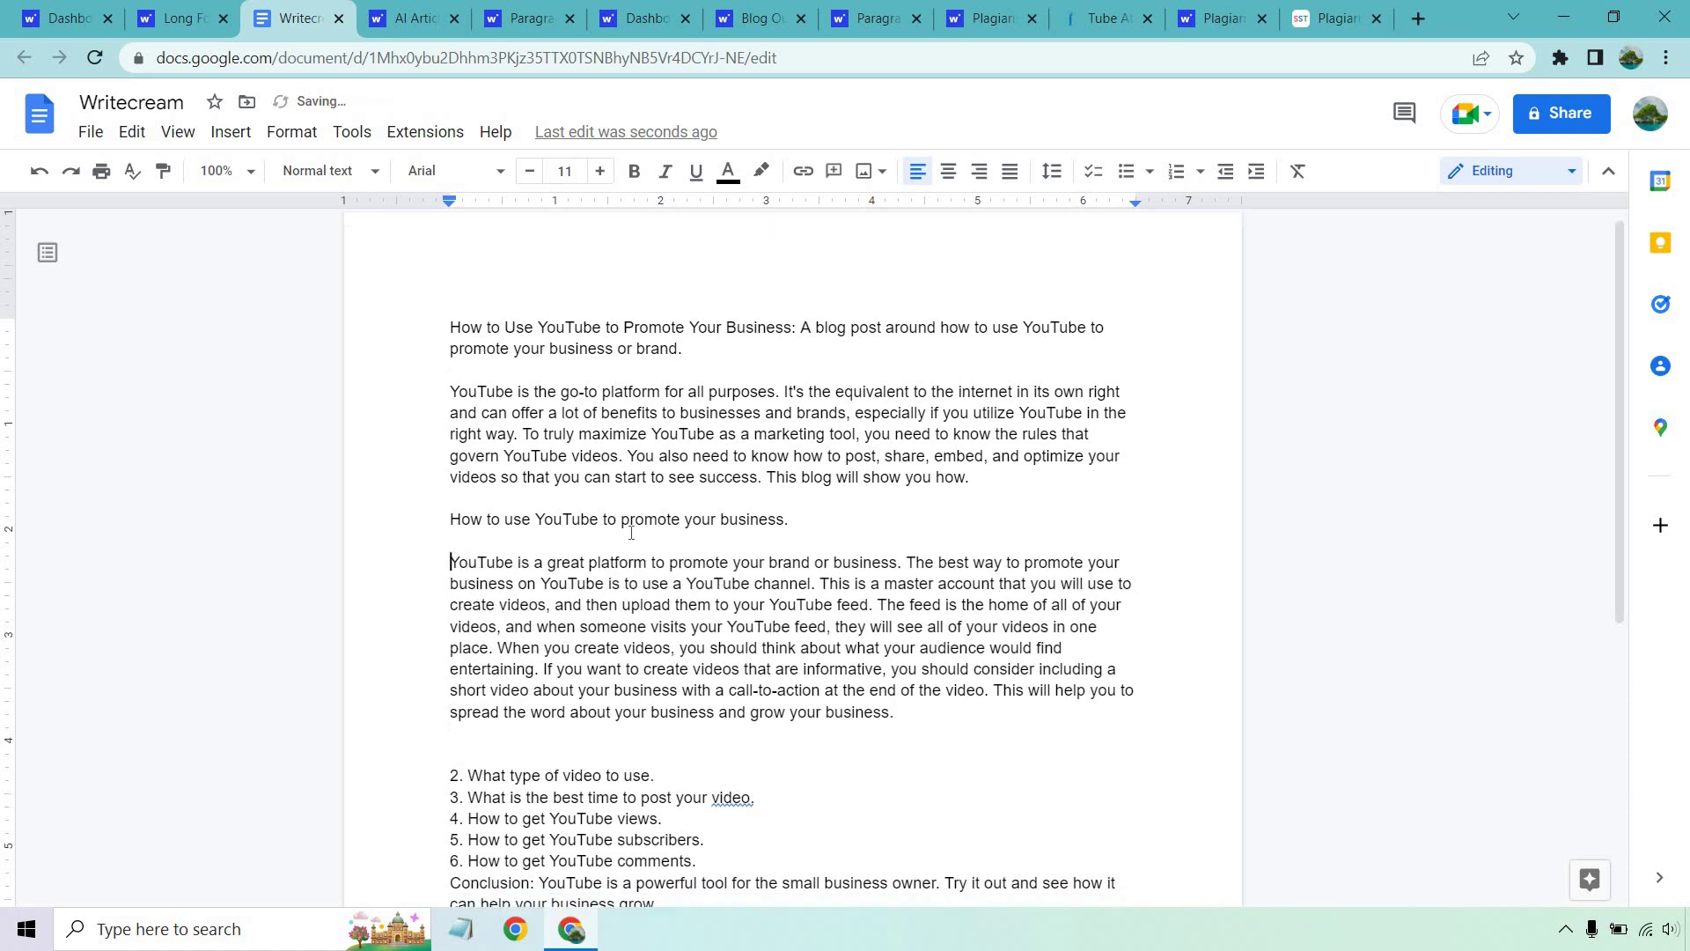
drag(683, 570, 466, 570)
- Set the long-form use case to Blog Conclusion, then go to the AI Article Writer page
click(180, 18)
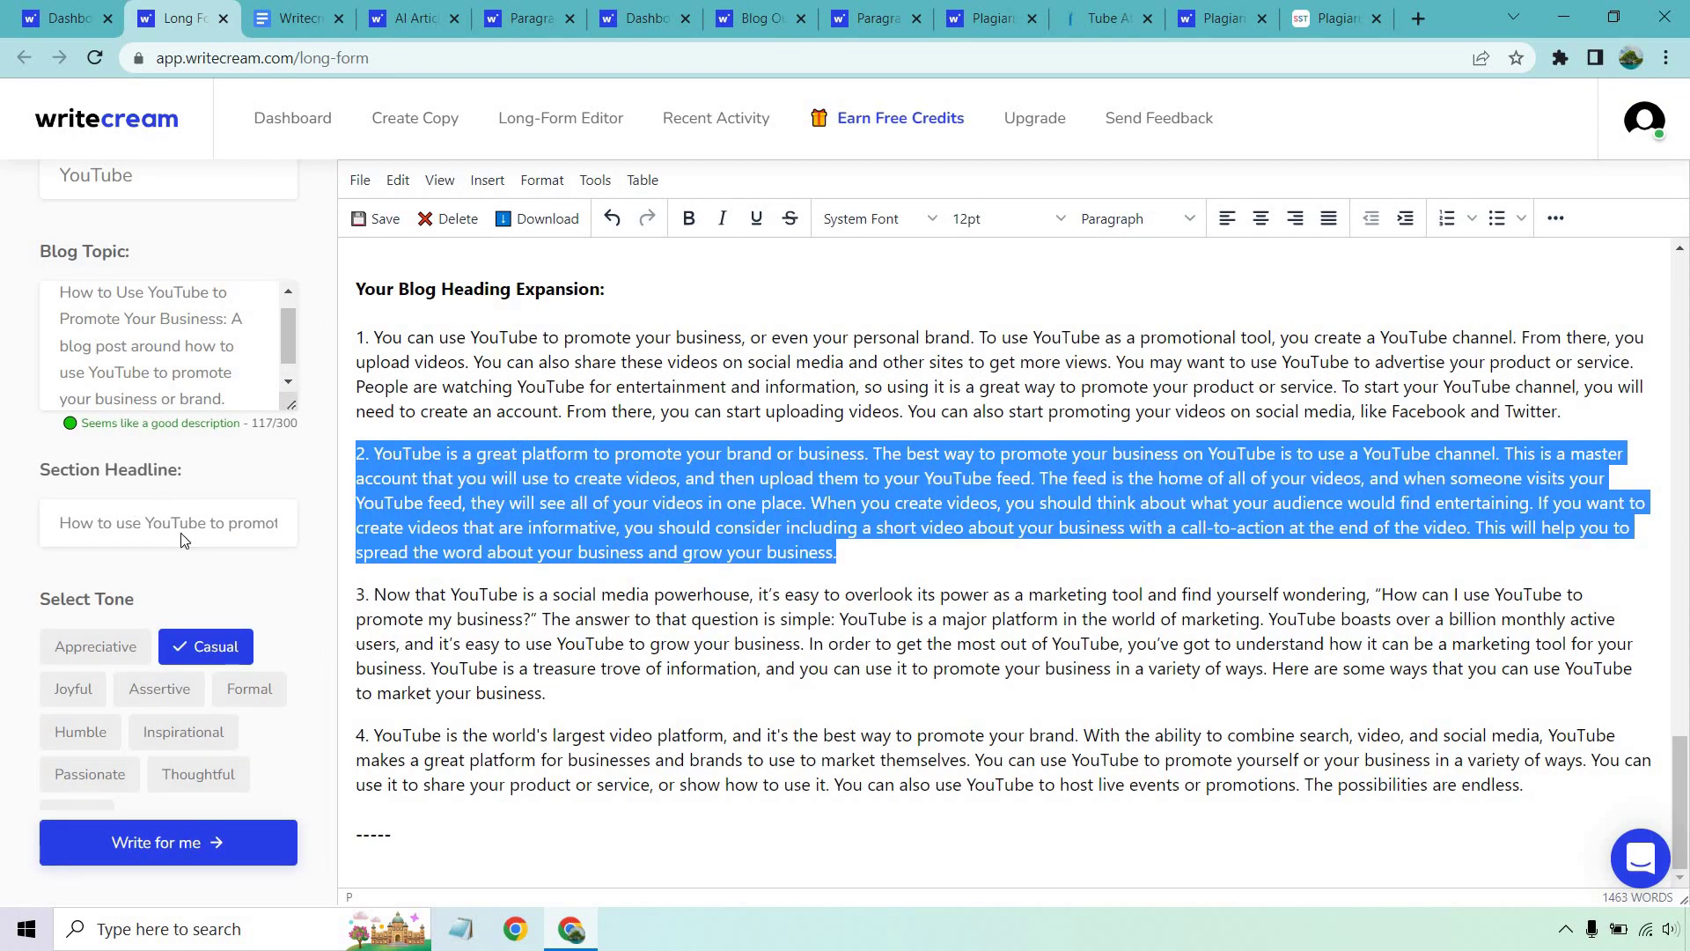
scroll(185, 273, up, 3)
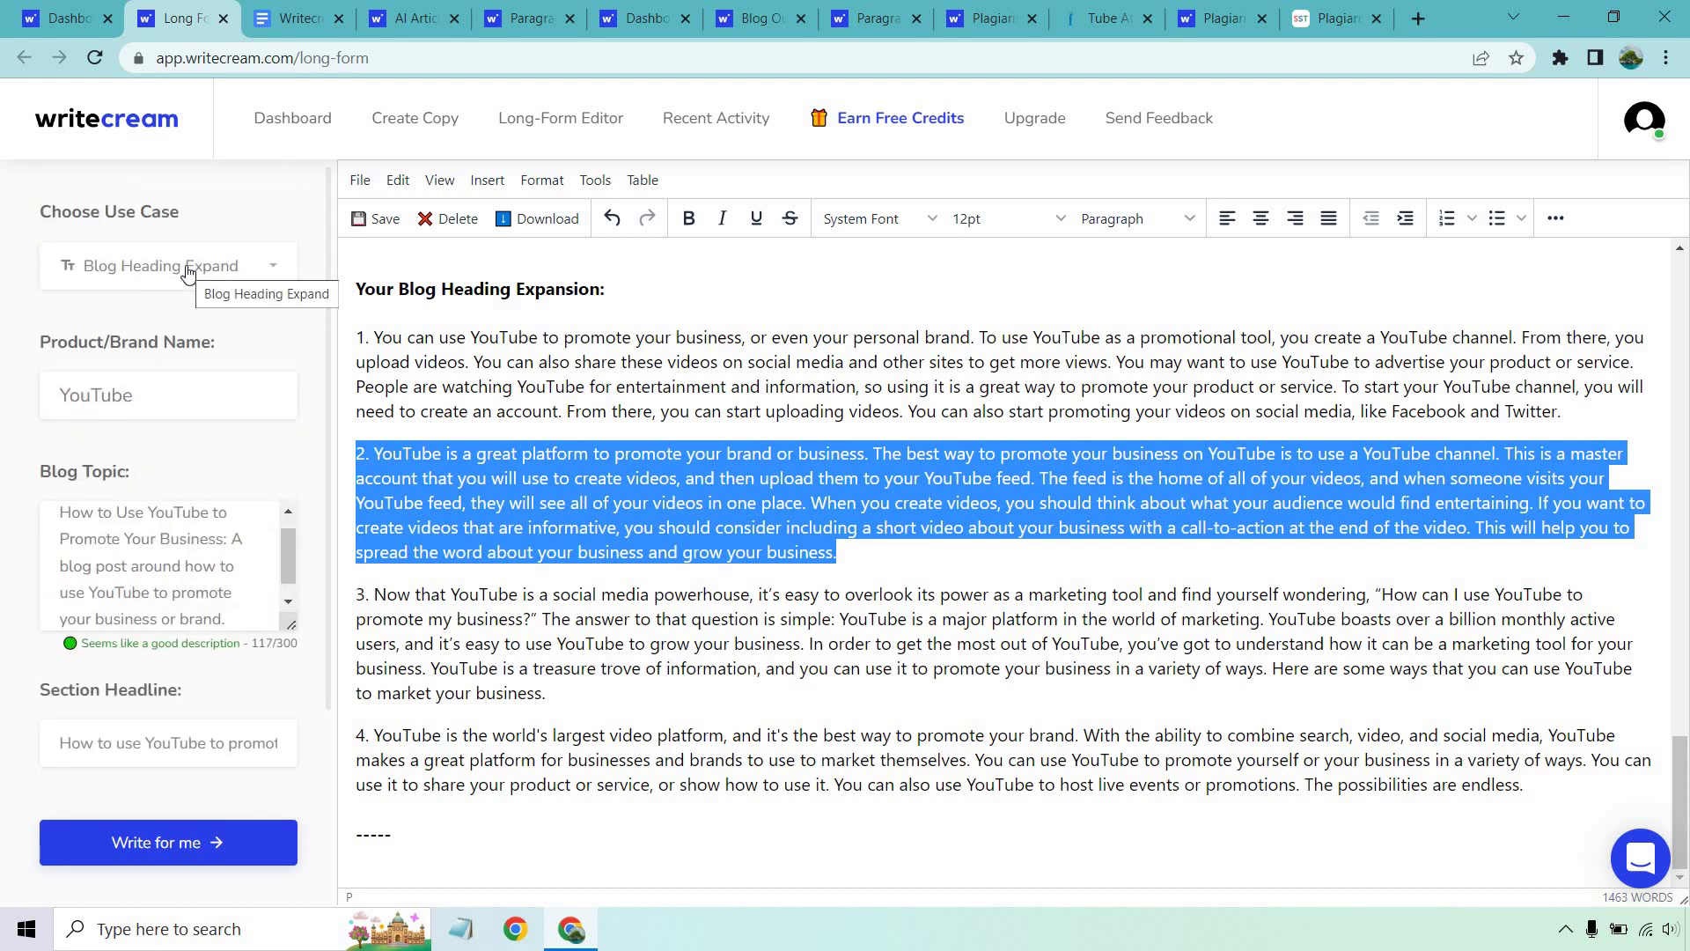
click(188, 274)
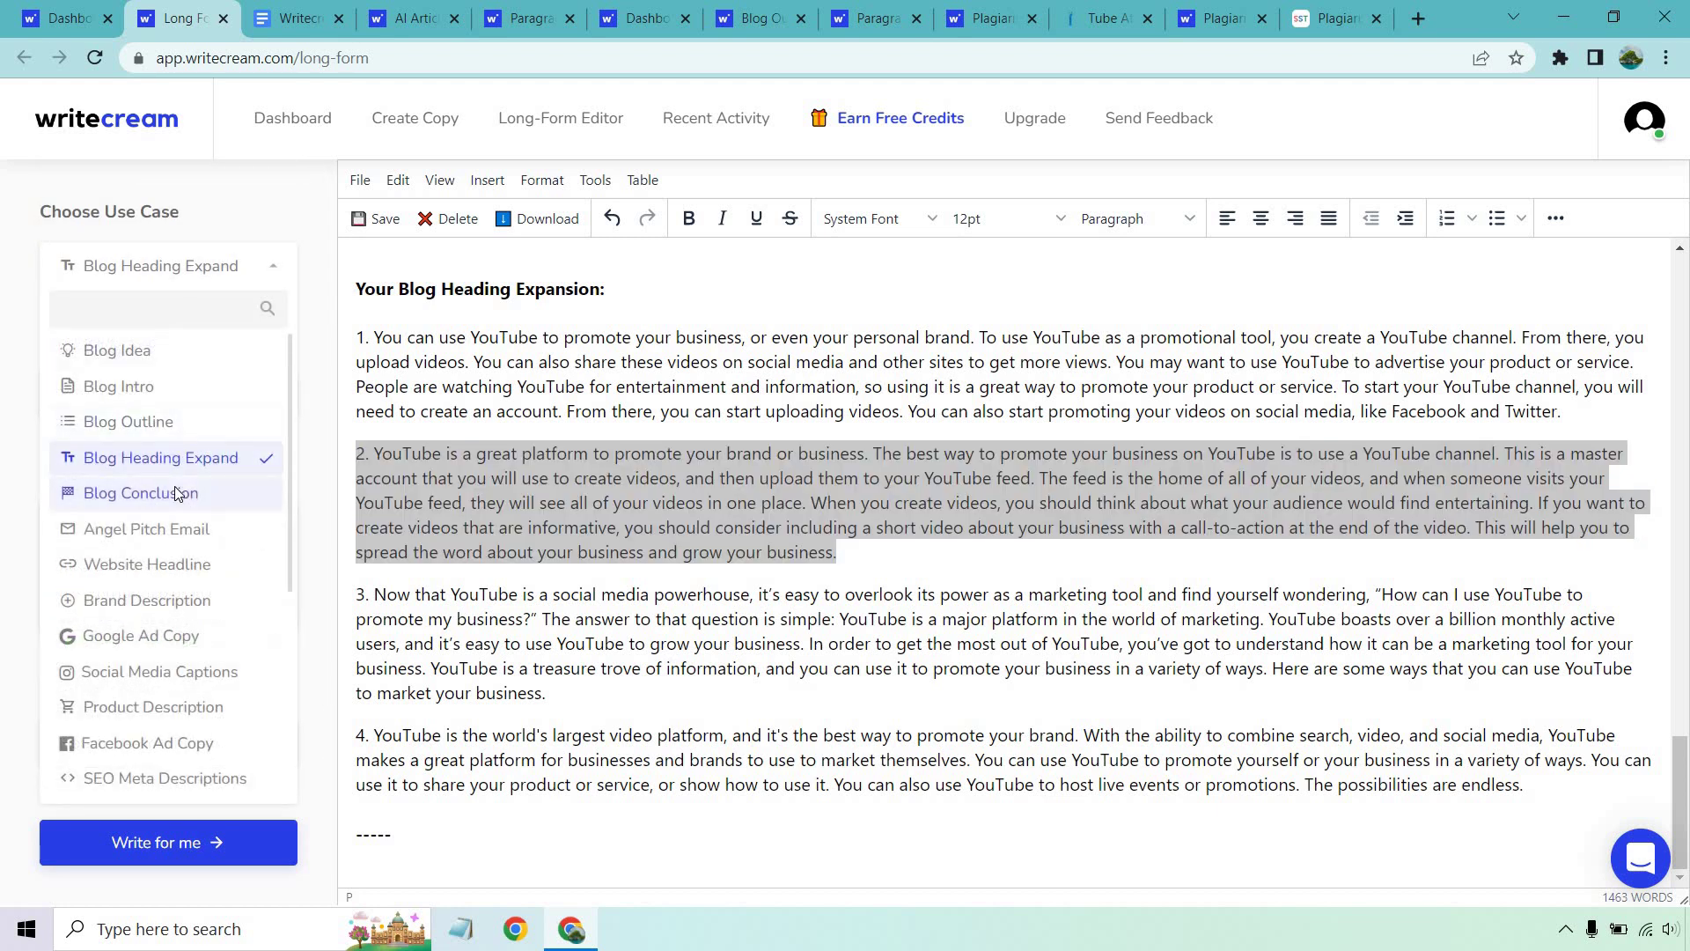
click(178, 490)
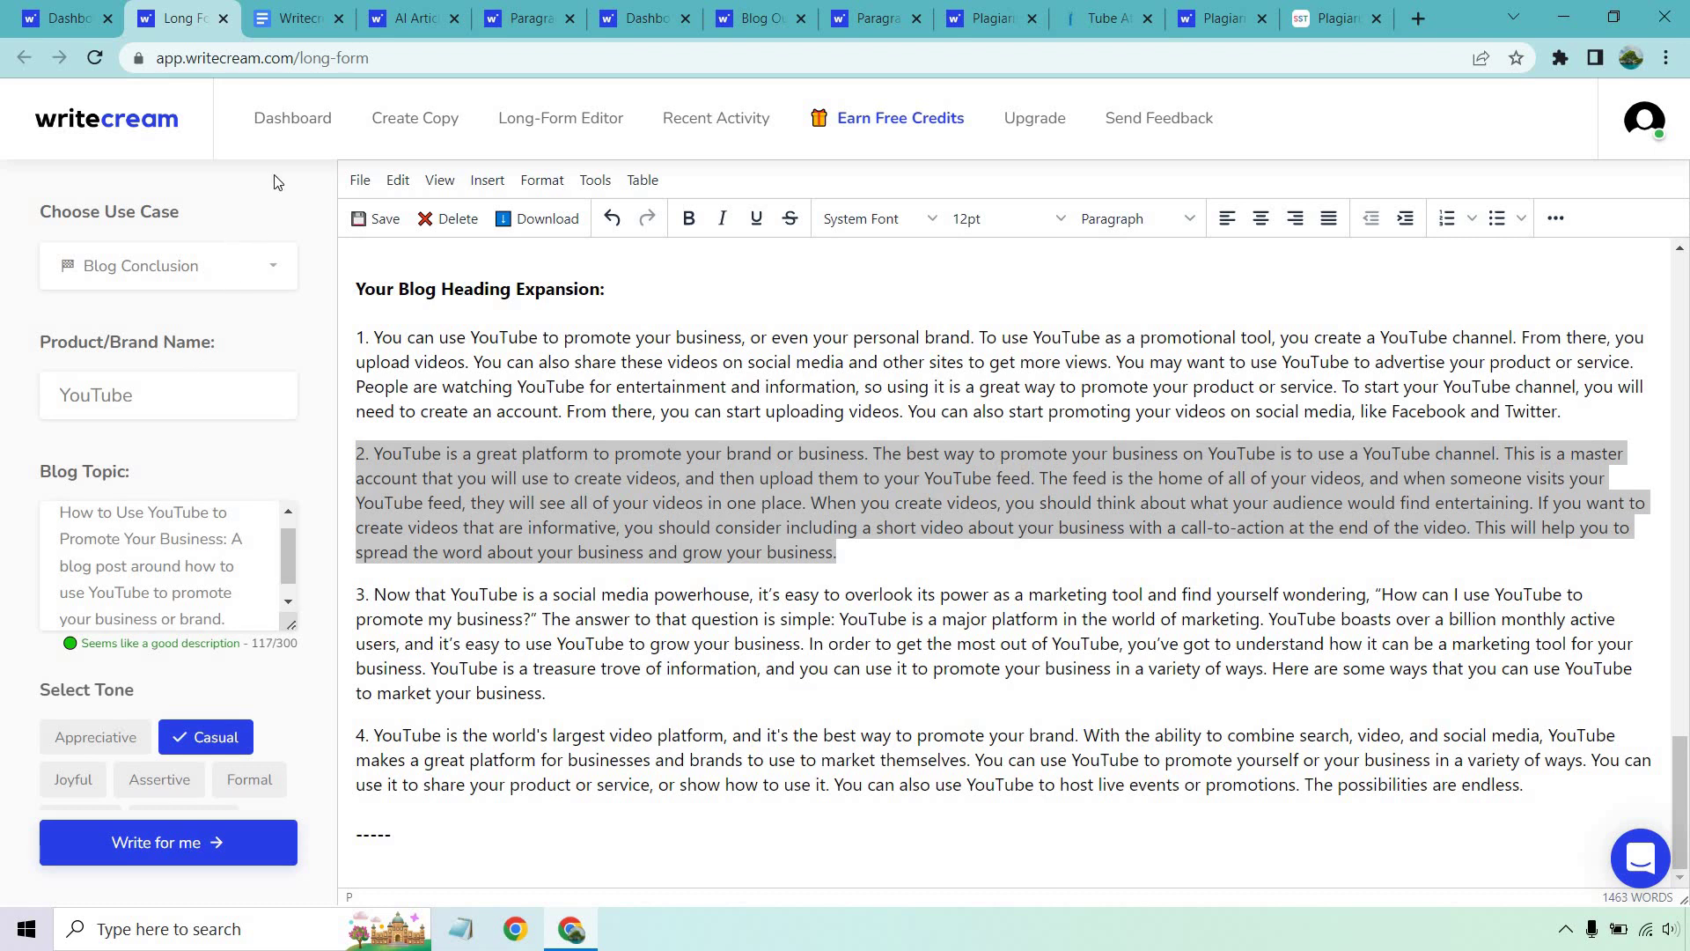
click(420, 22)
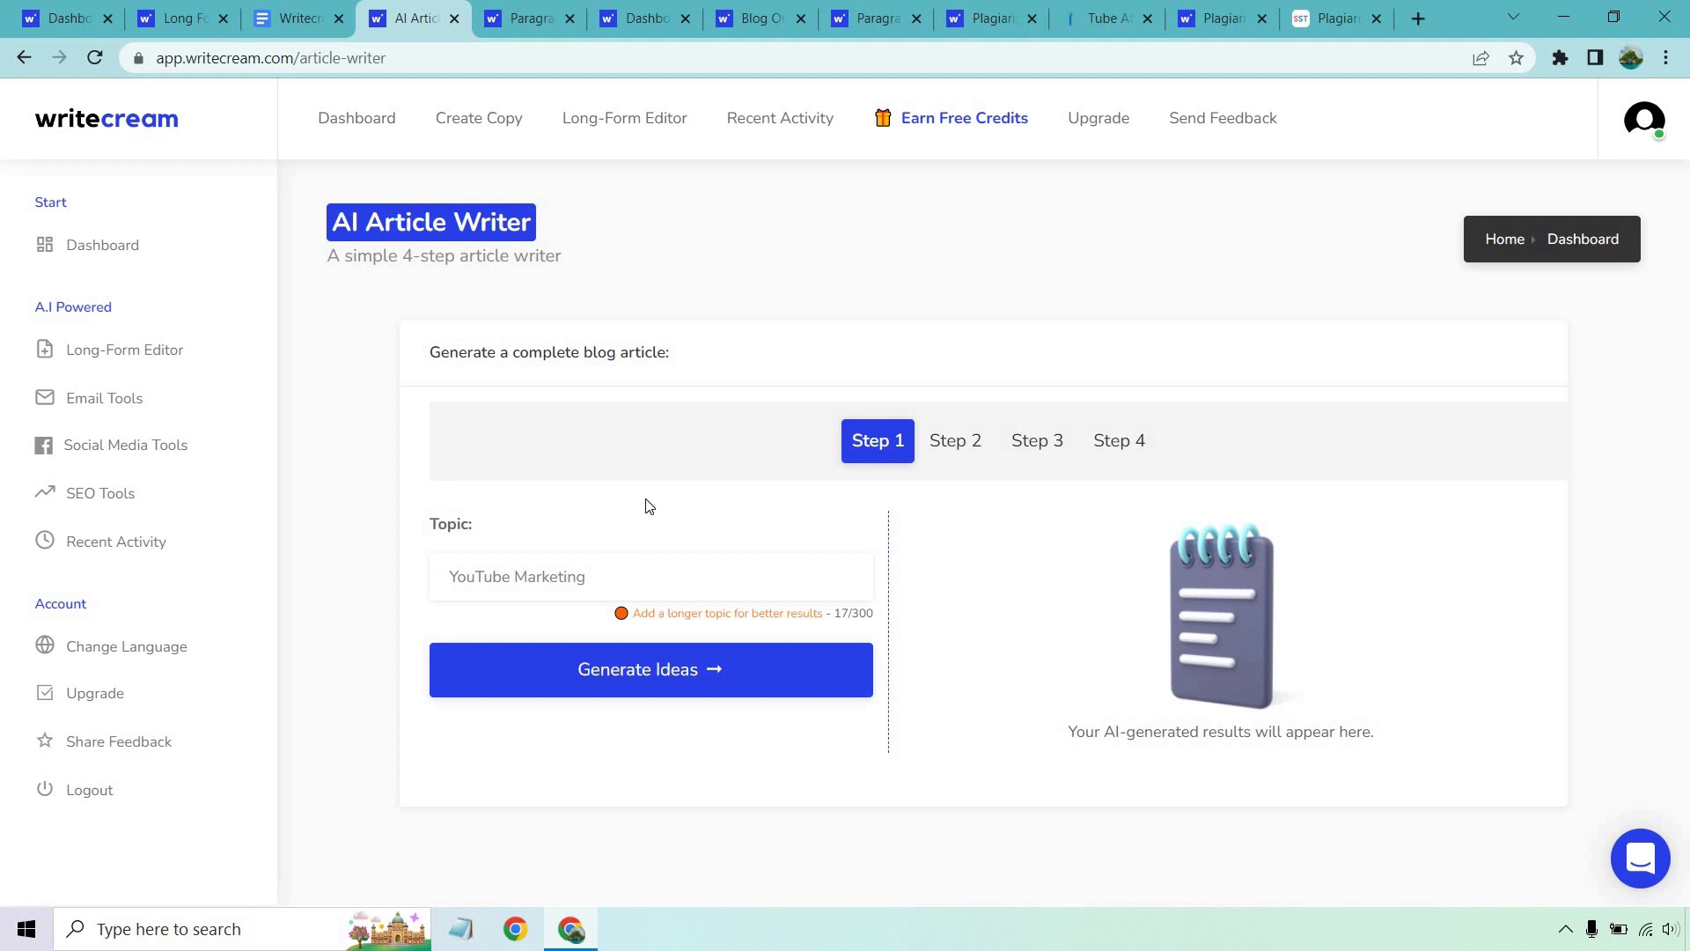
- Generate five YouTube Marketing ideas and settle on Idea 2, 'How To Get Started With YouTube Marketing'
click(718, 668)
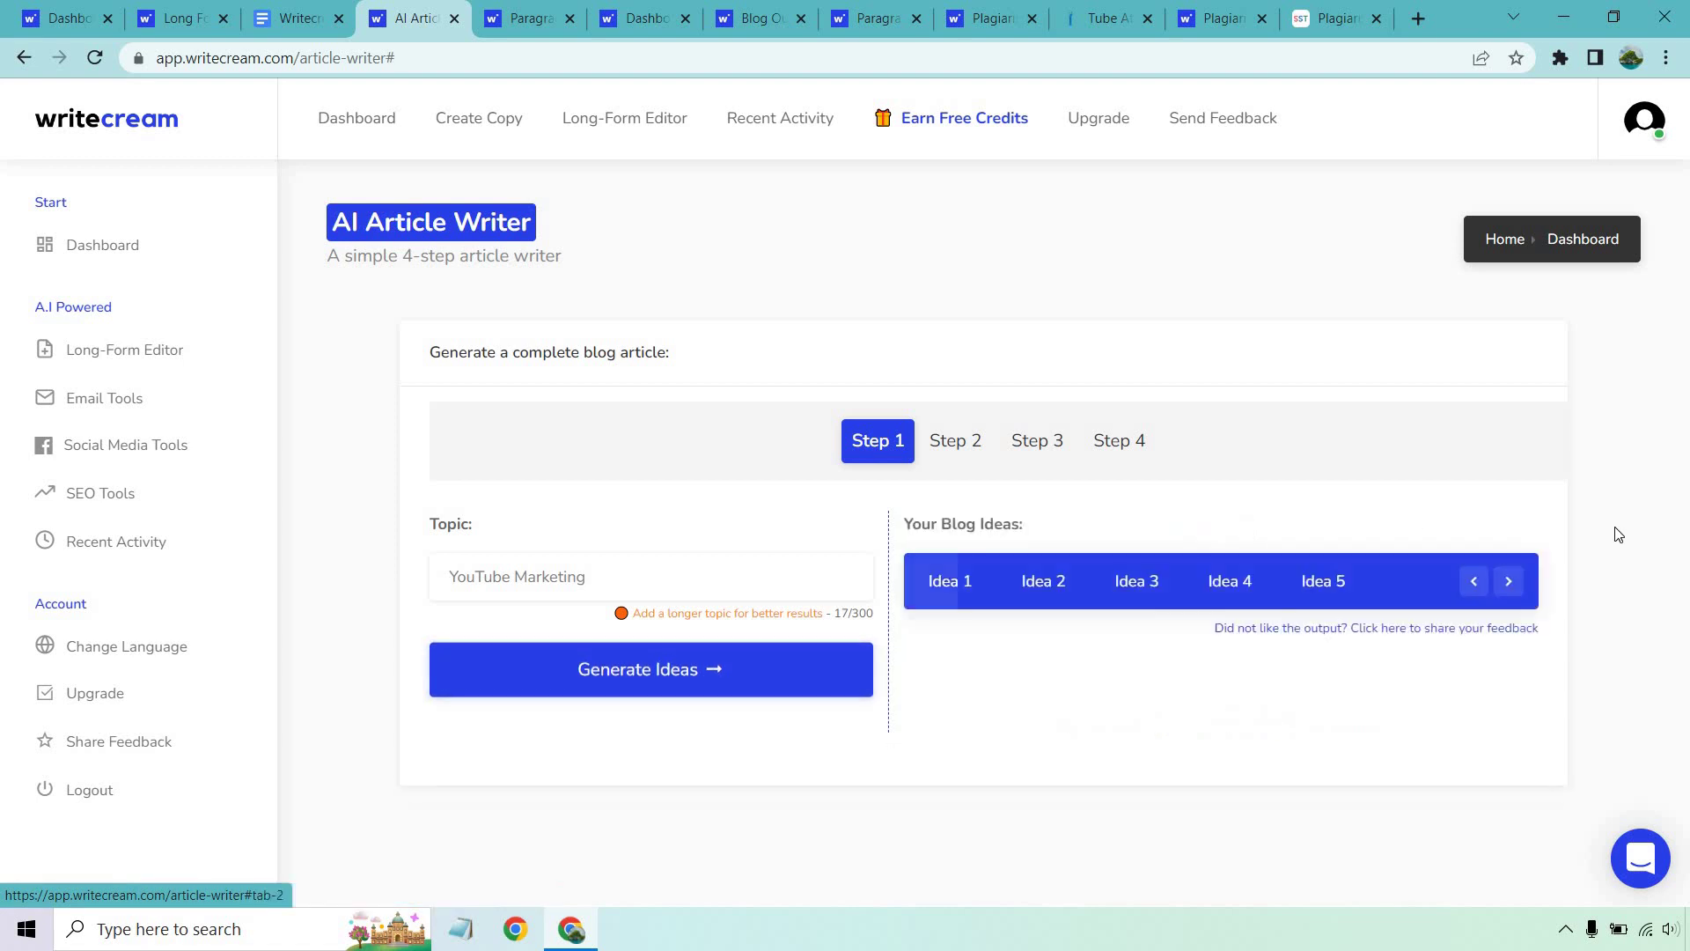
click(1510, 582)
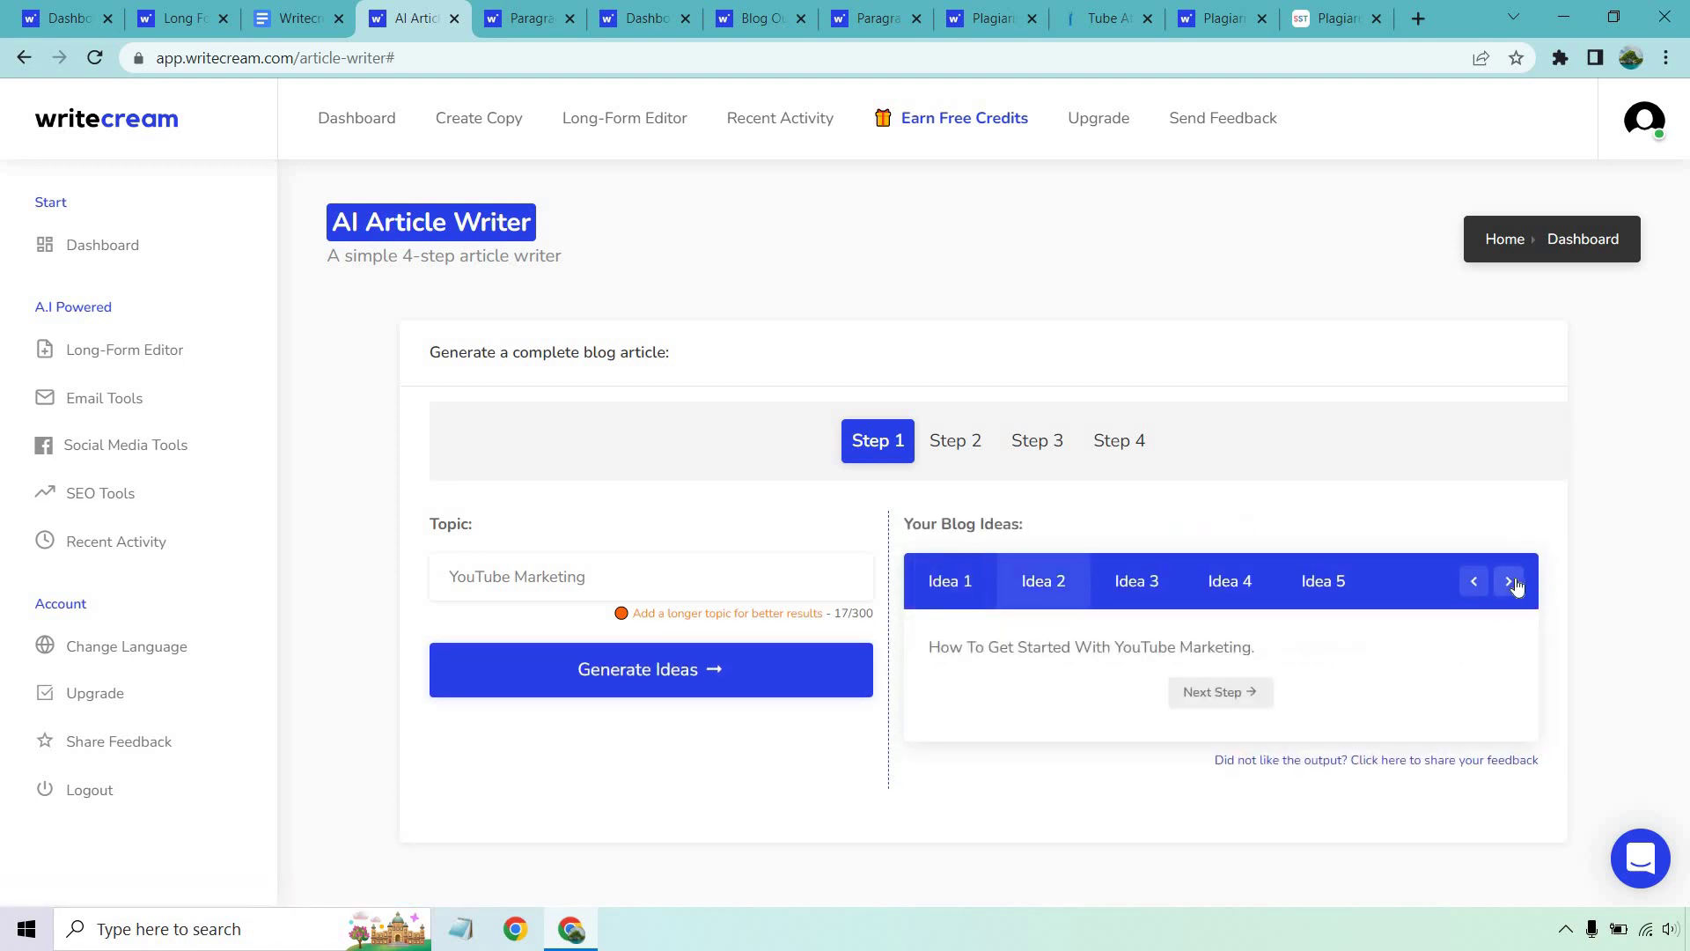
click(1511, 582)
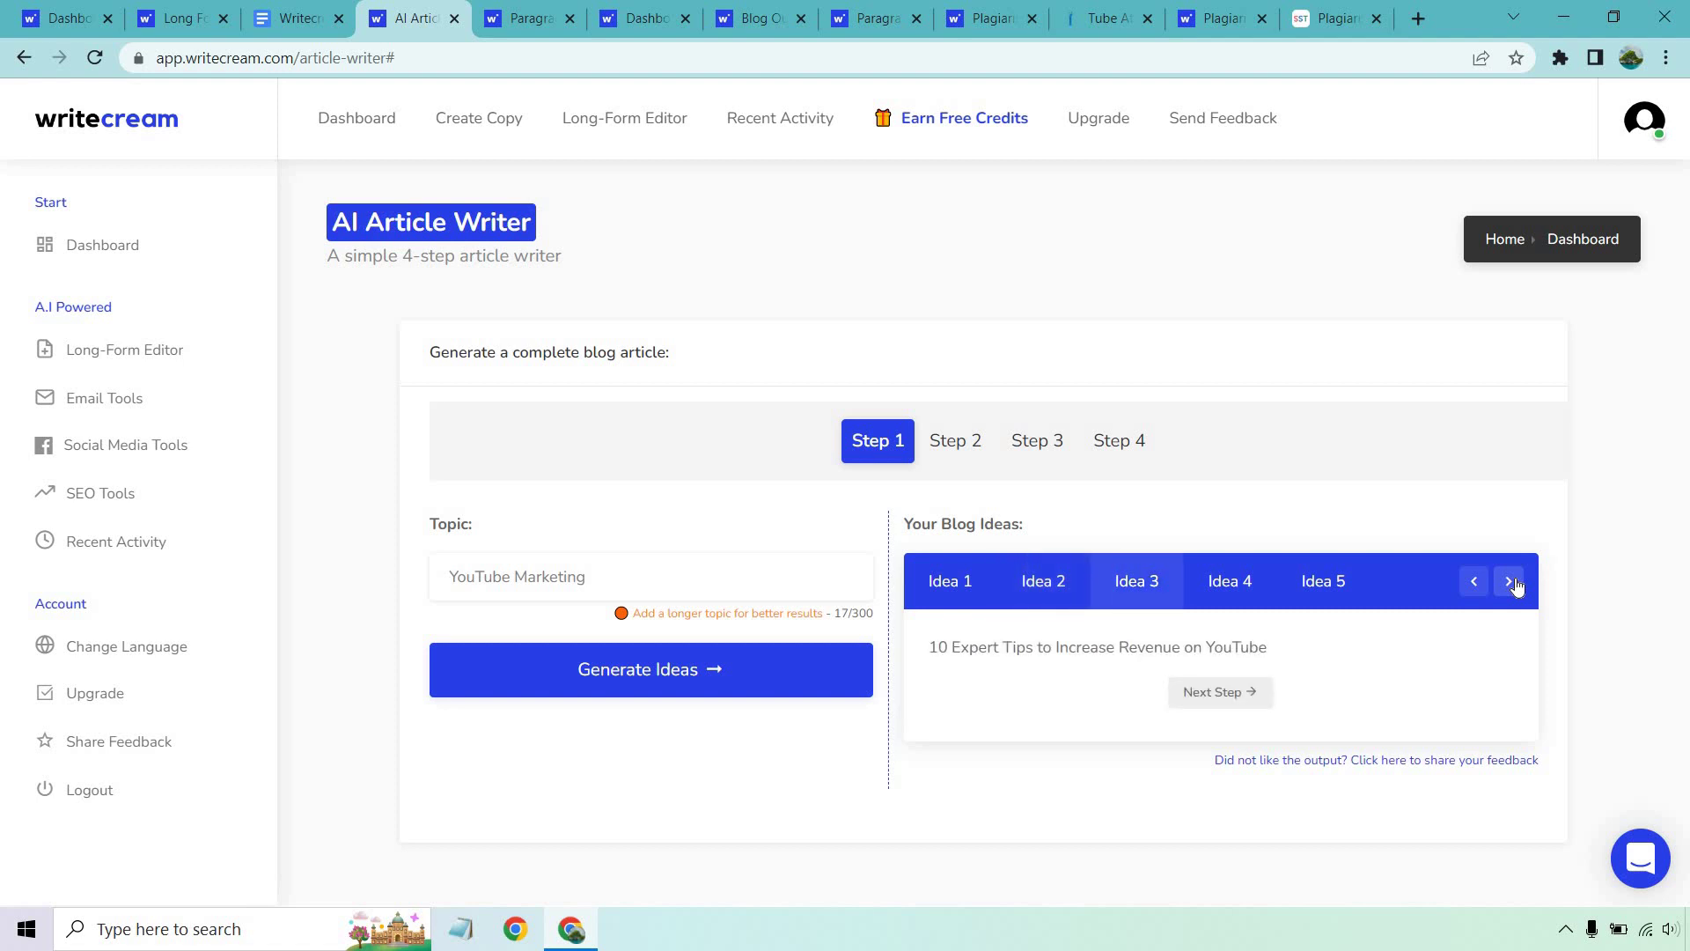
click(1510, 582)
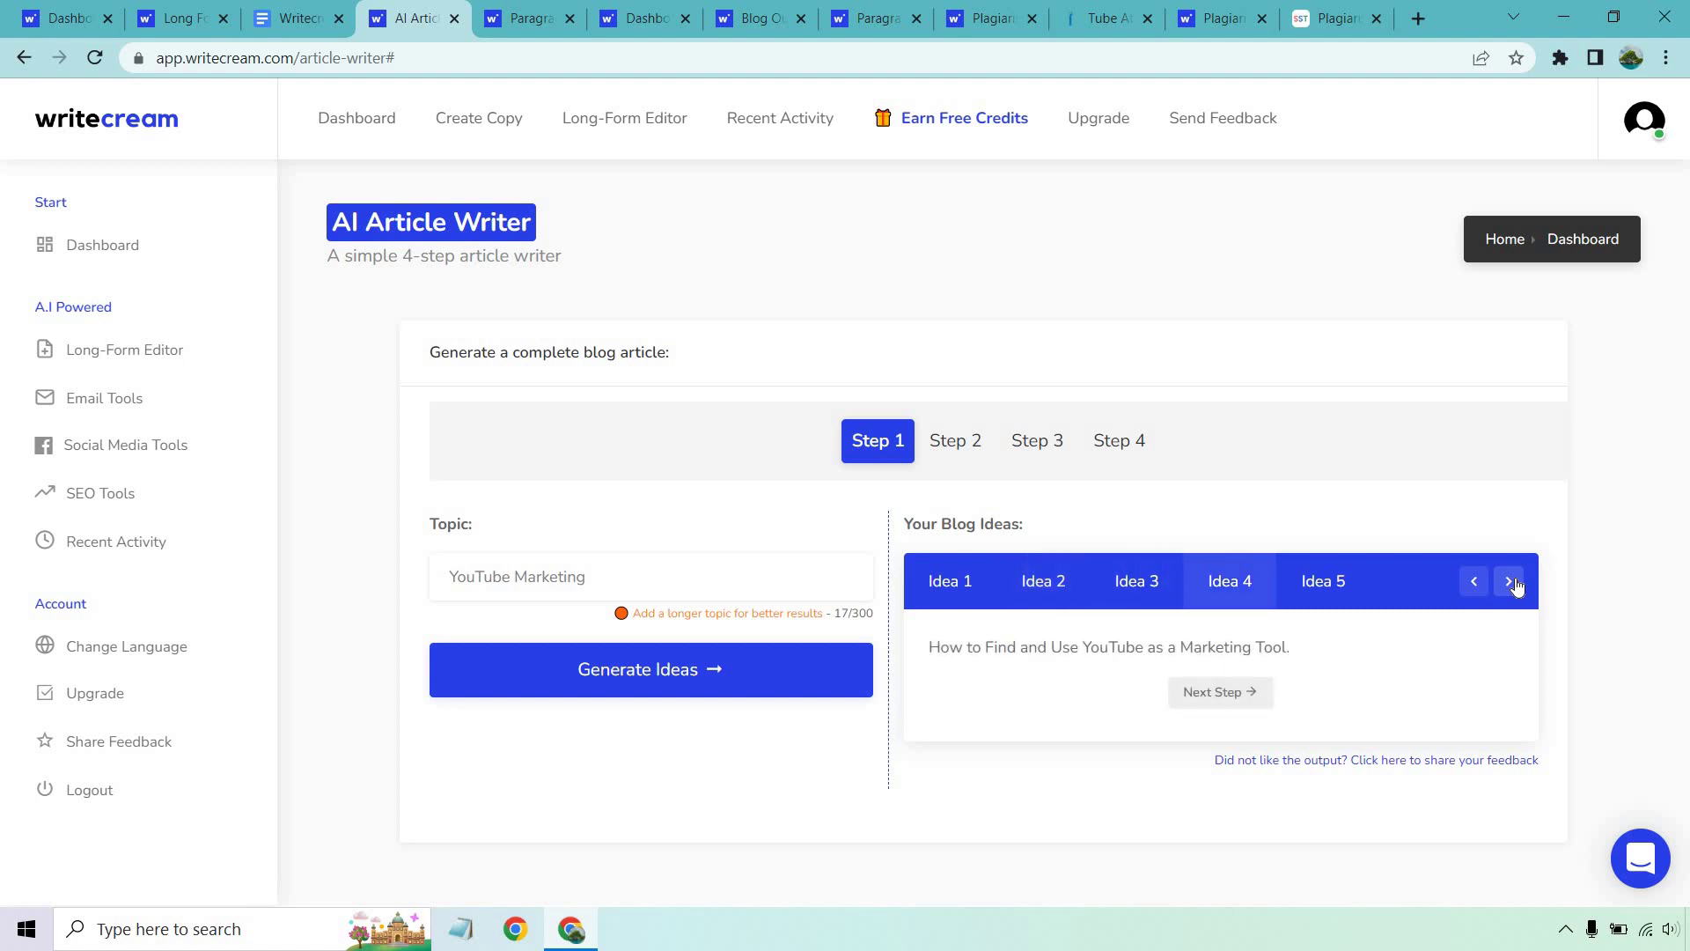
click(1510, 582)
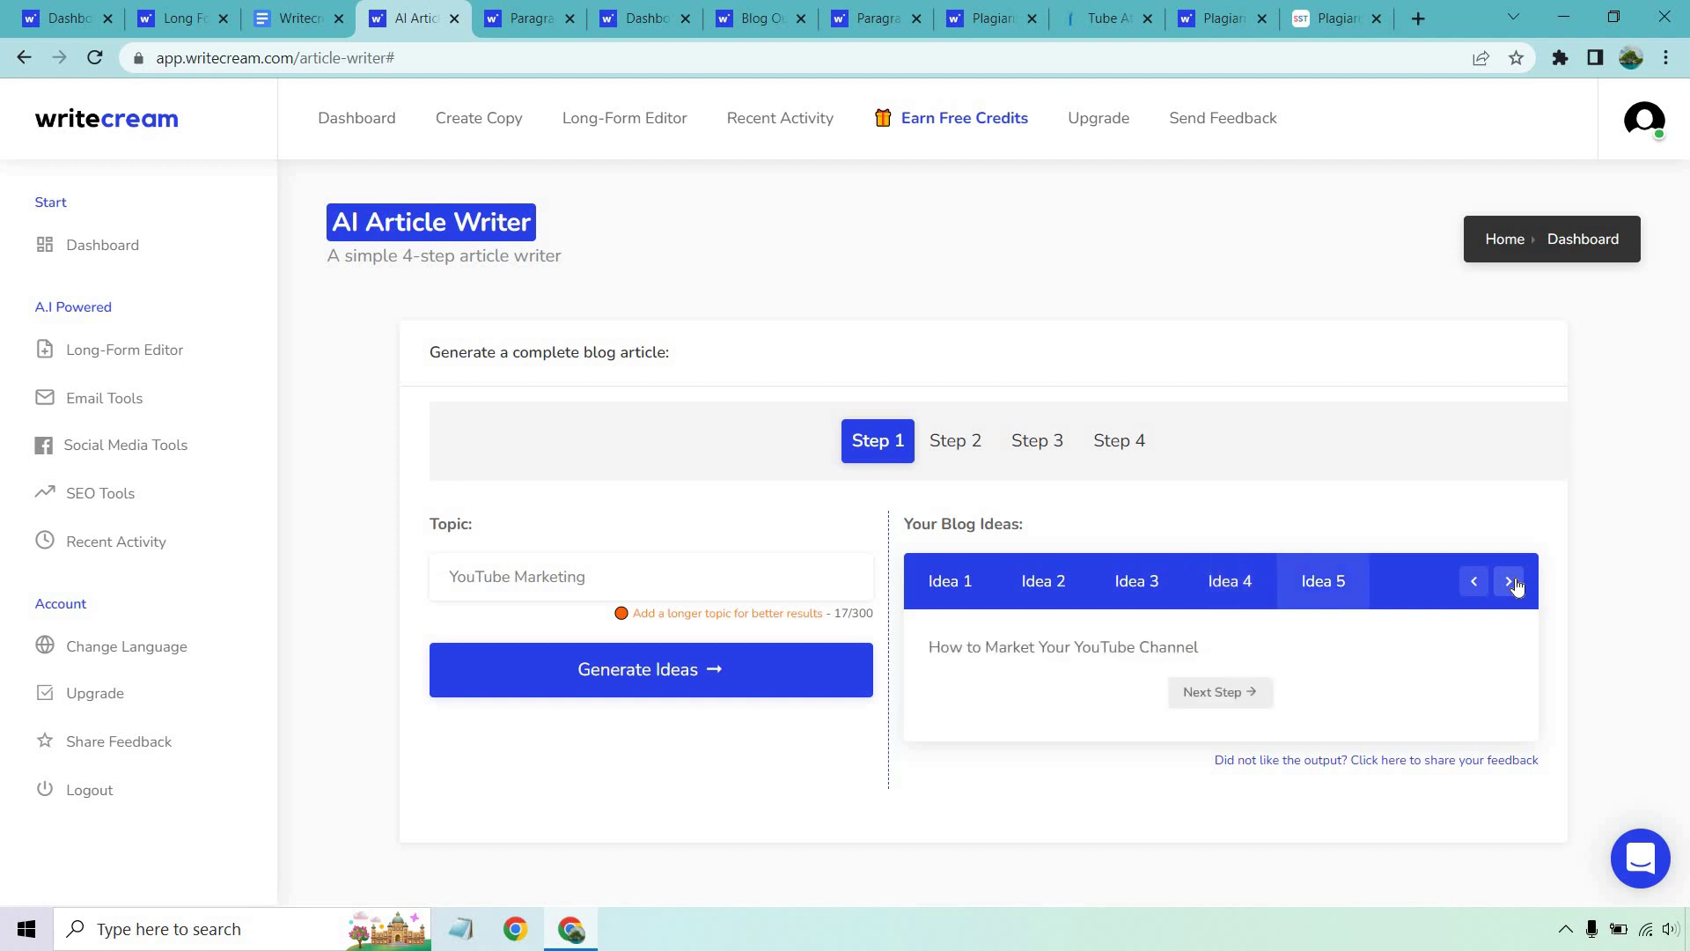
click(1511, 582)
click(1511, 583)
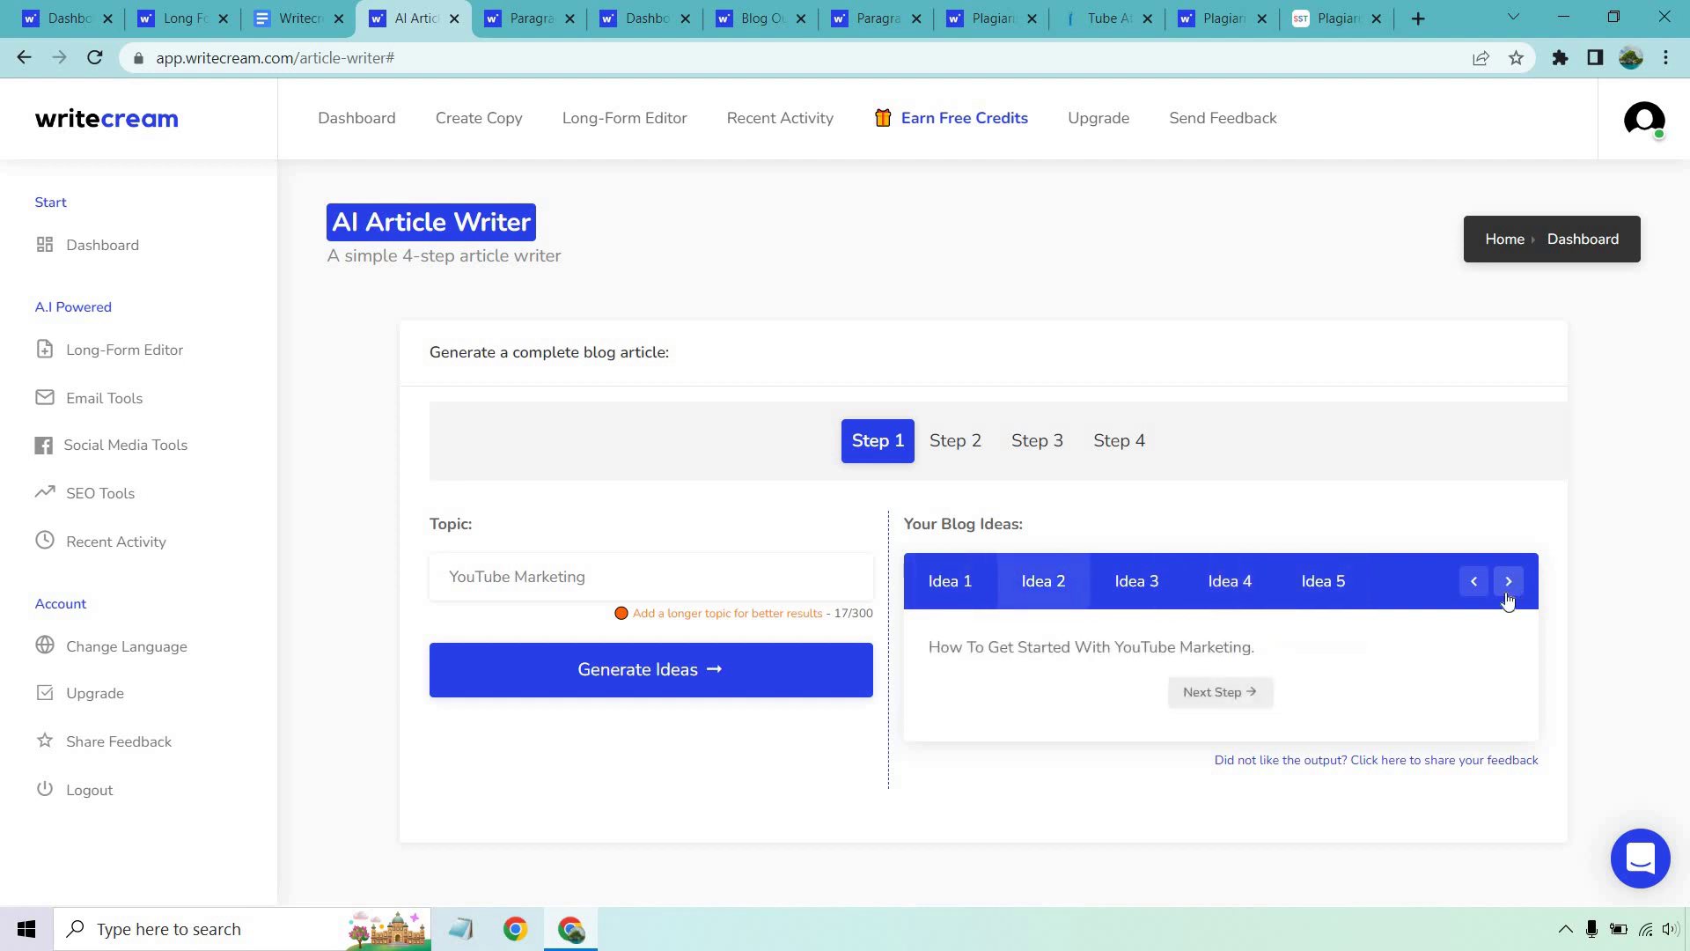
- Generate intros for the chosen title and carry Intro 2 into Step 3
click(1225, 694)
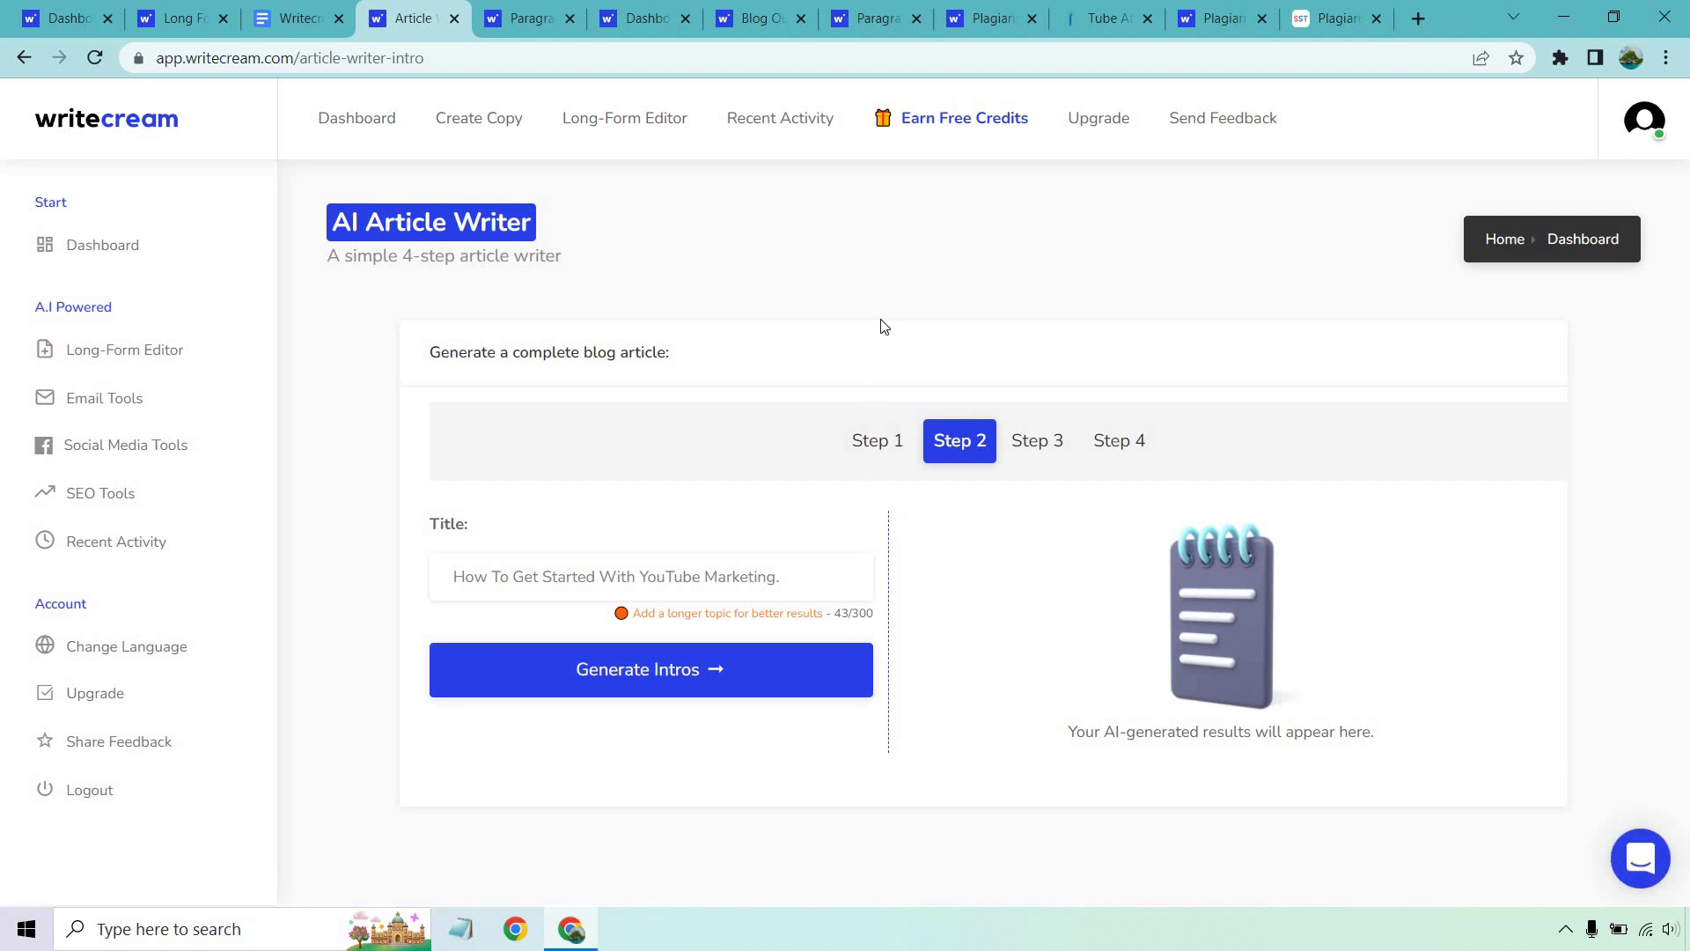
click(707, 651)
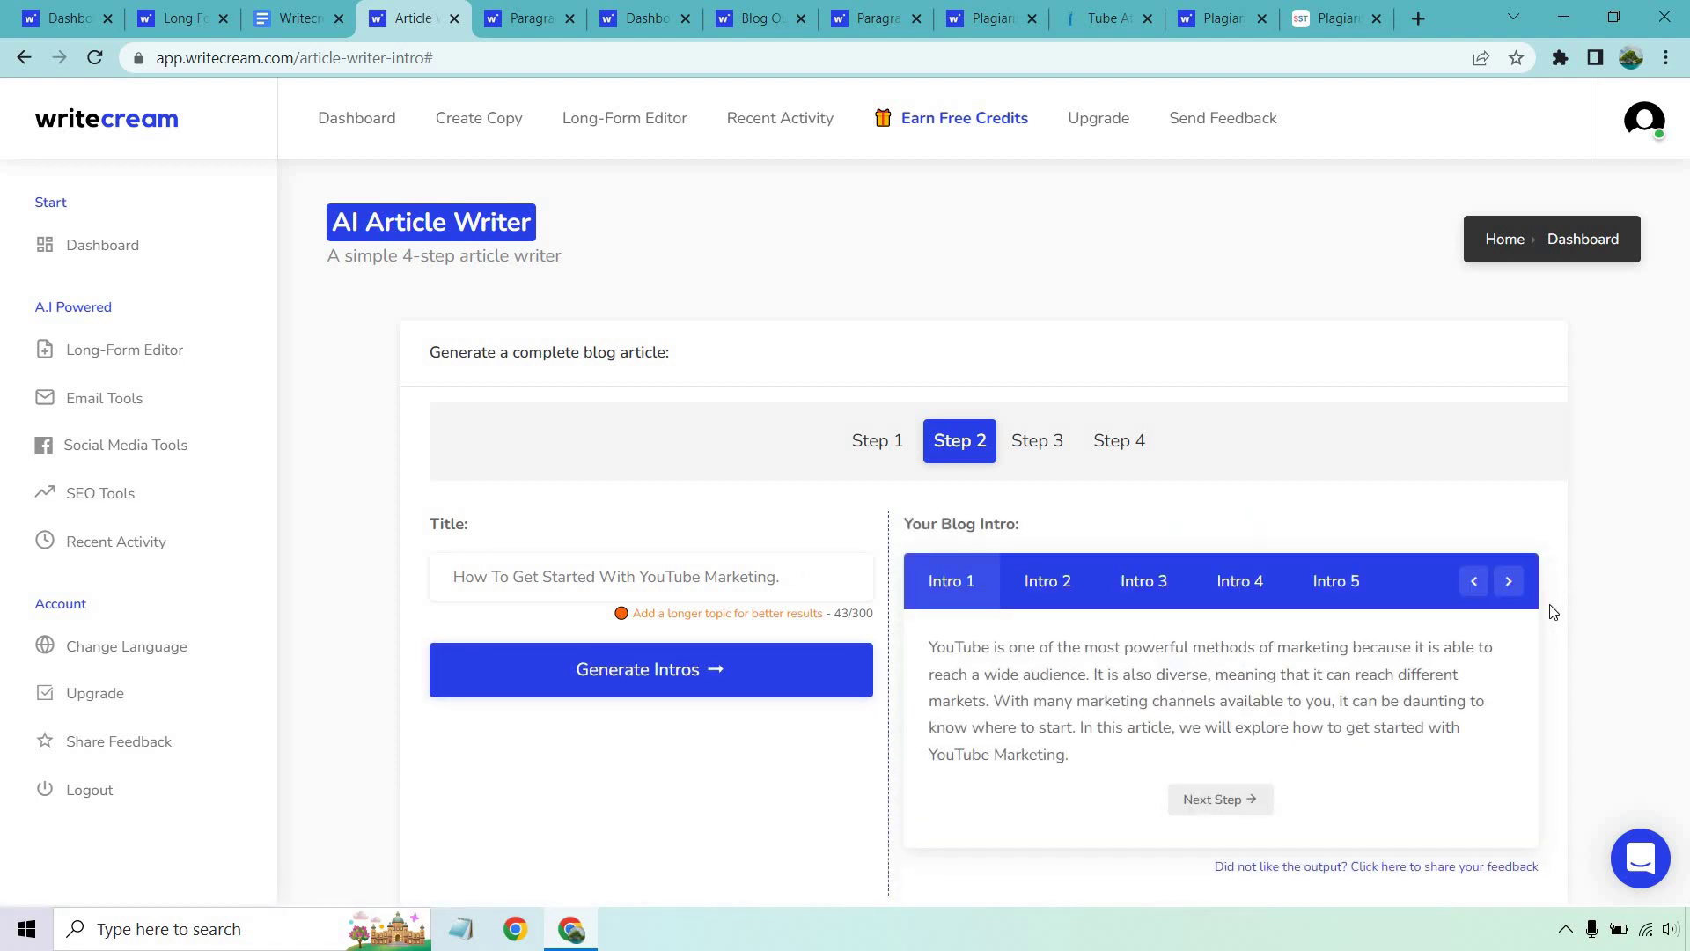
click(1517, 588)
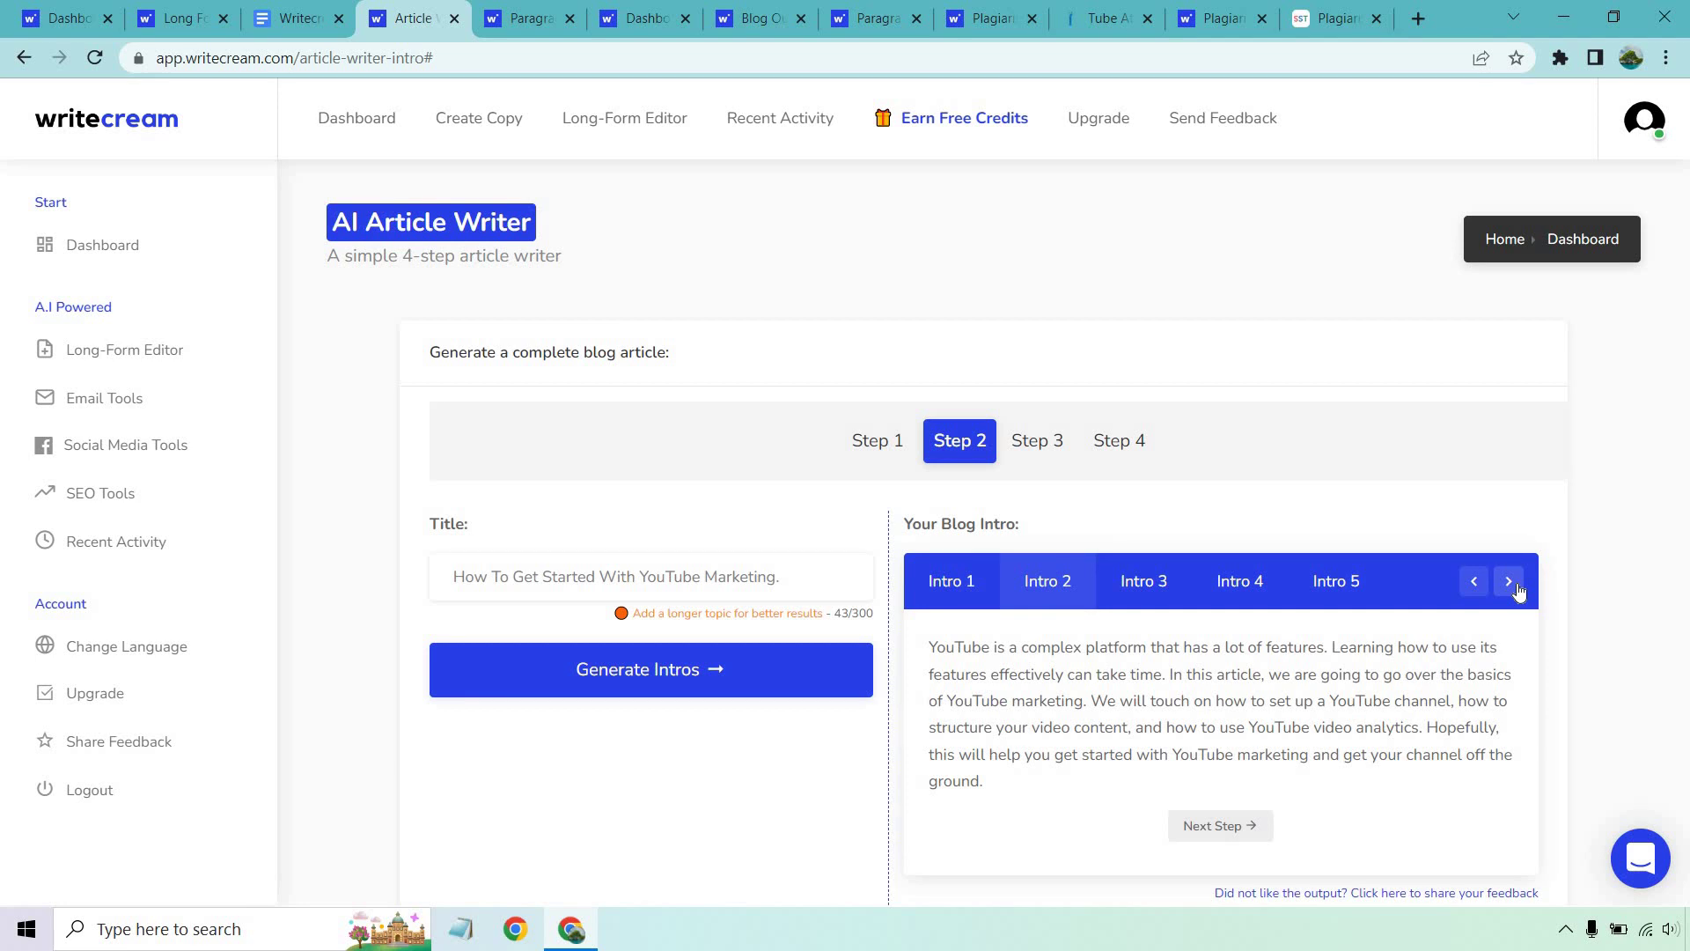
click(1220, 825)
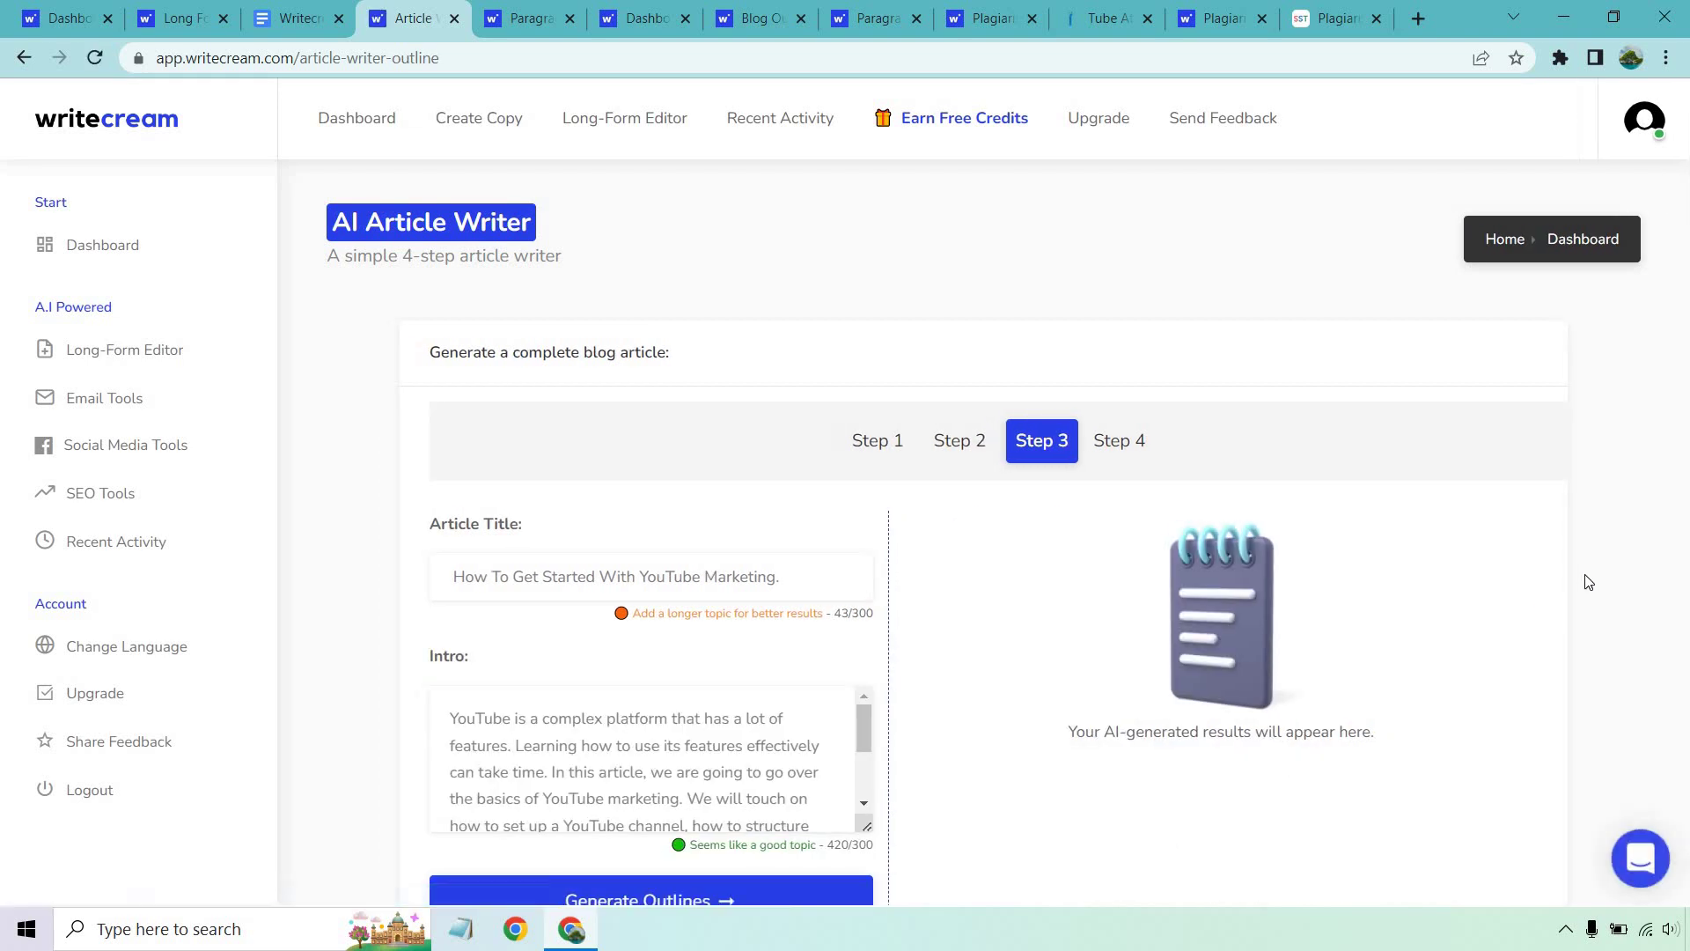
- Generate four outlines, preview Outlines 2–4, and return to Outline 1 with its four sections
scroll(1590, 581, down, 2)
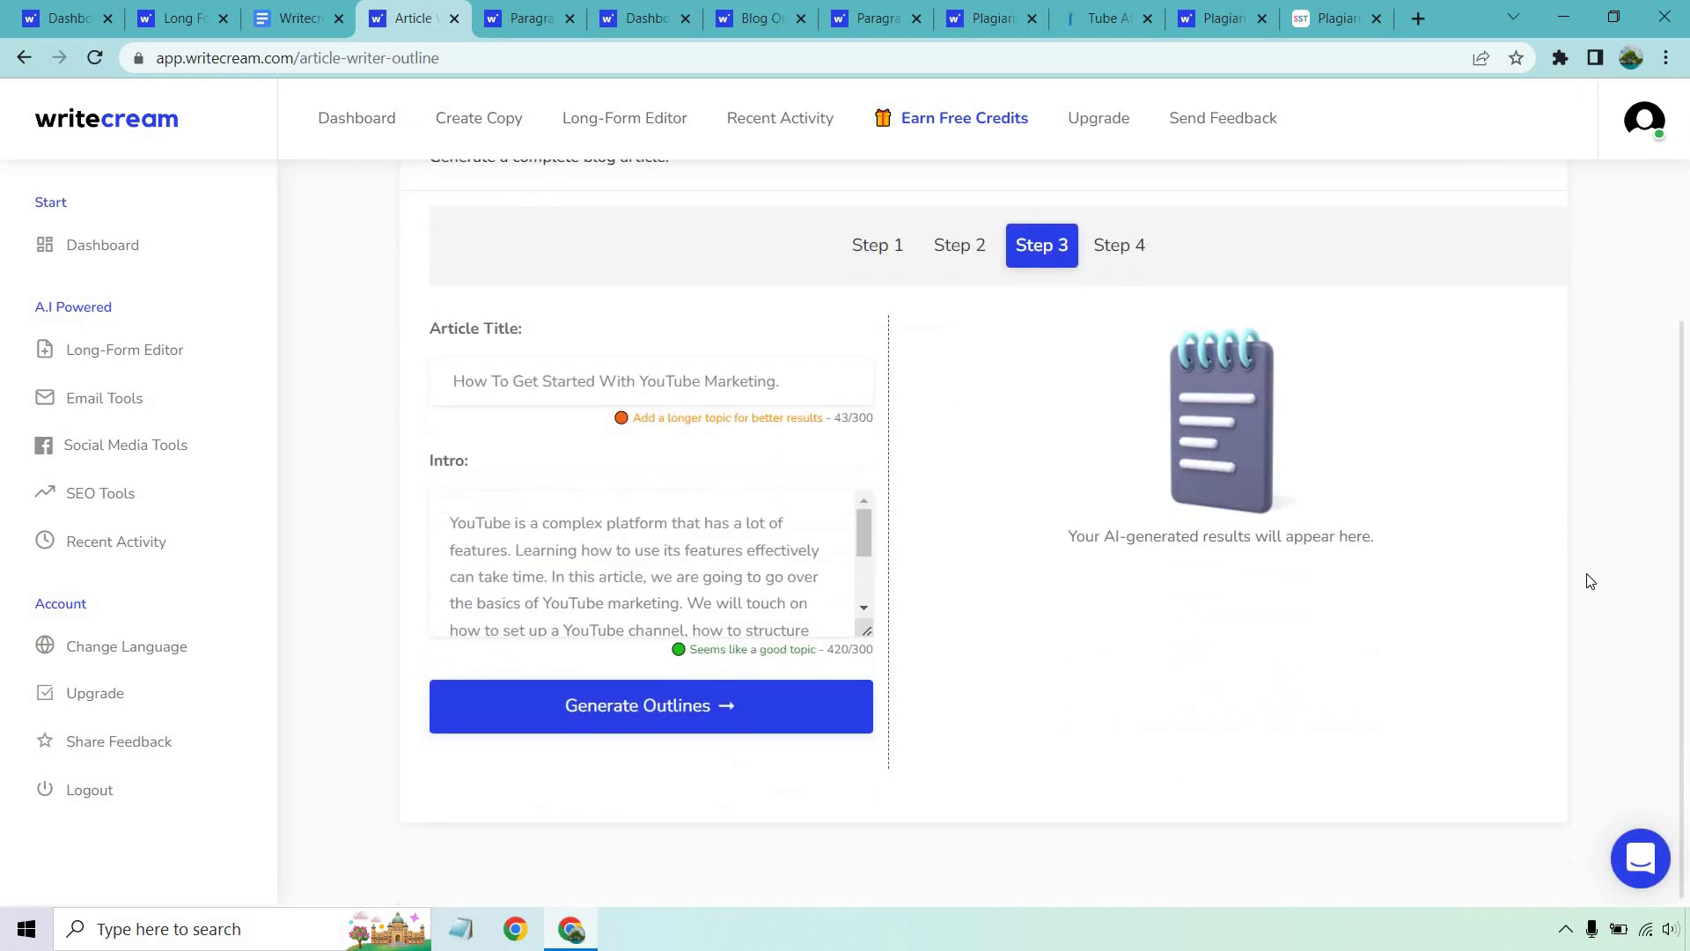
click(662, 719)
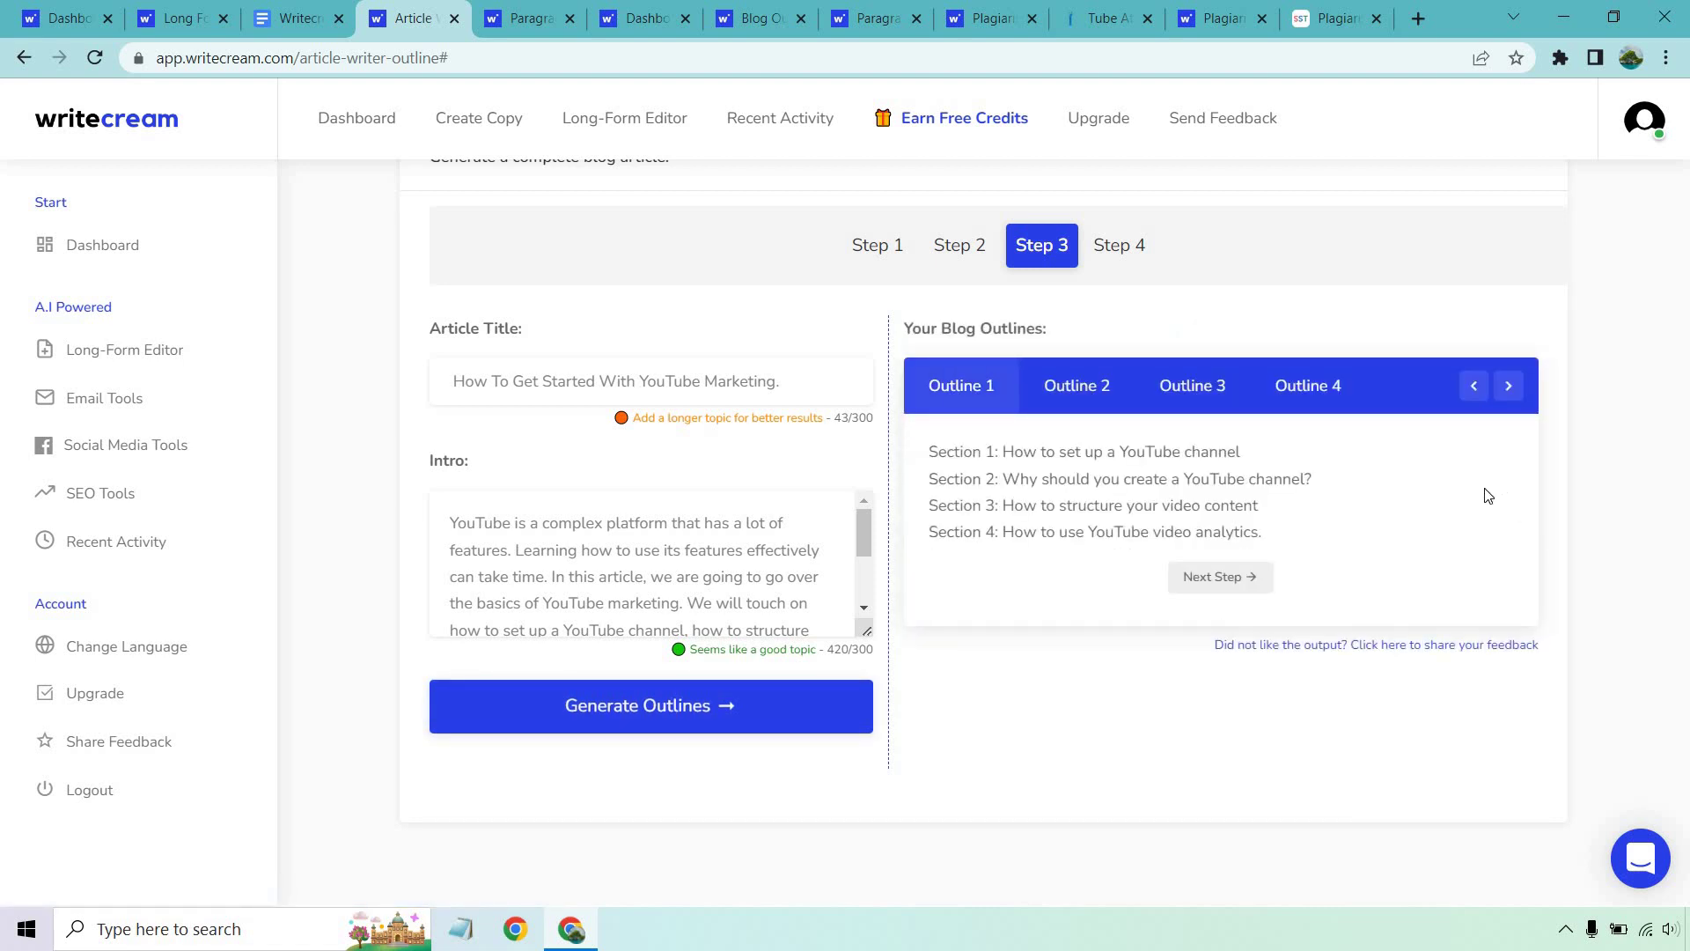
click(1508, 390)
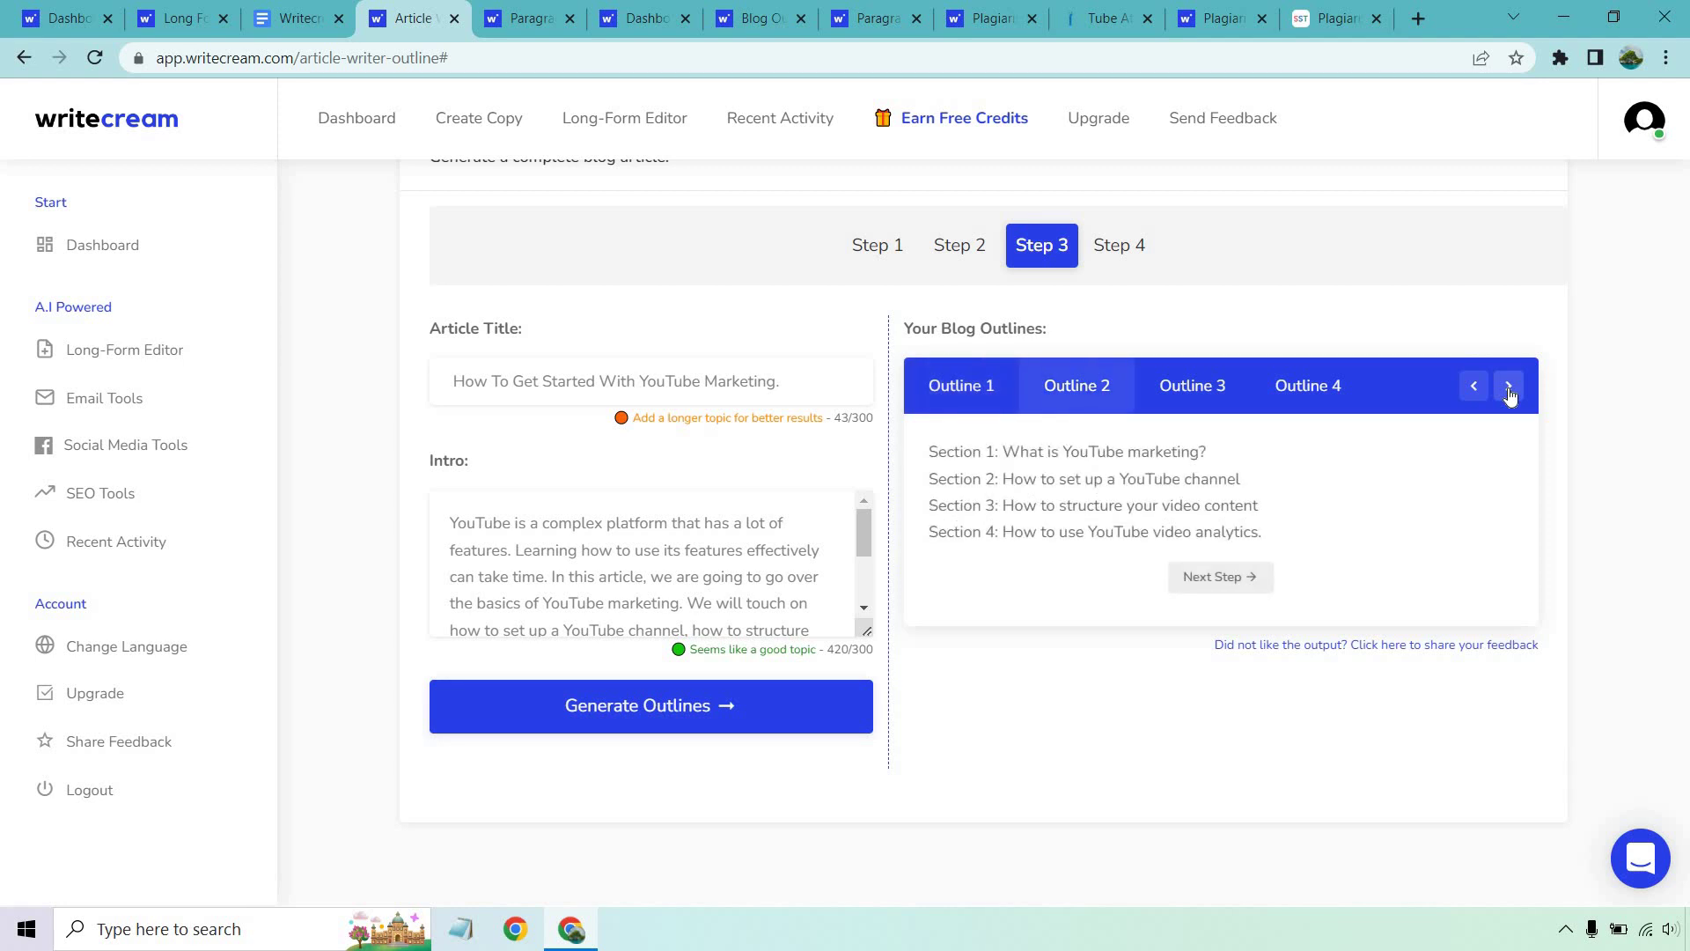
click(1509, 389)
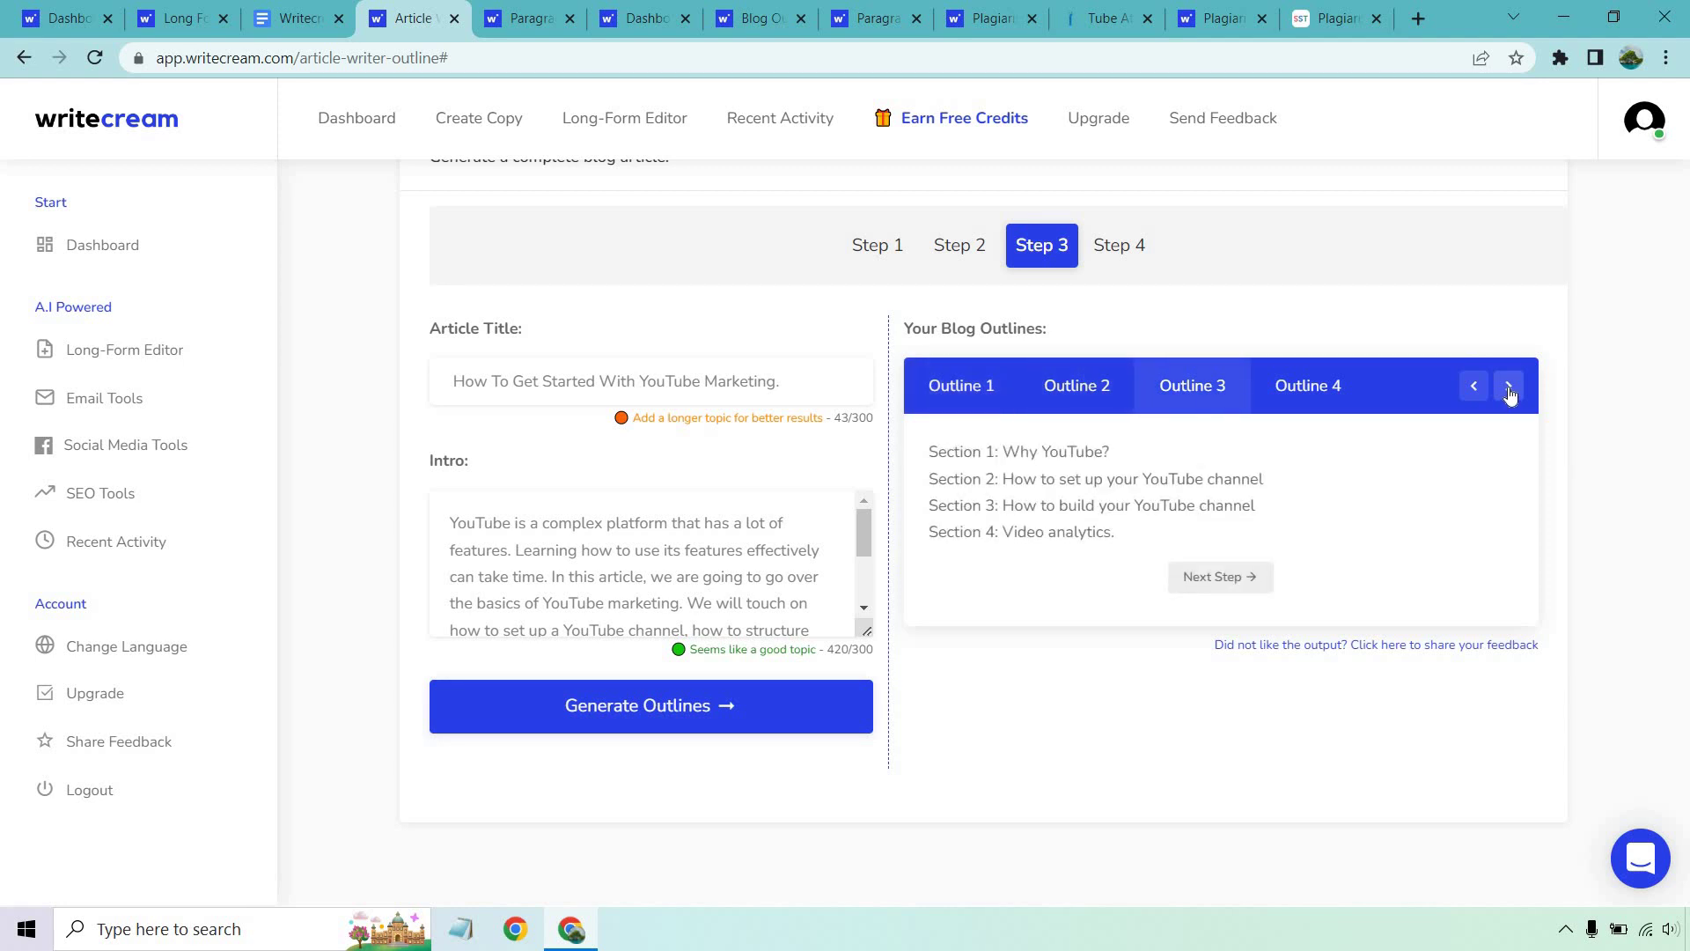
click(1509, 389)
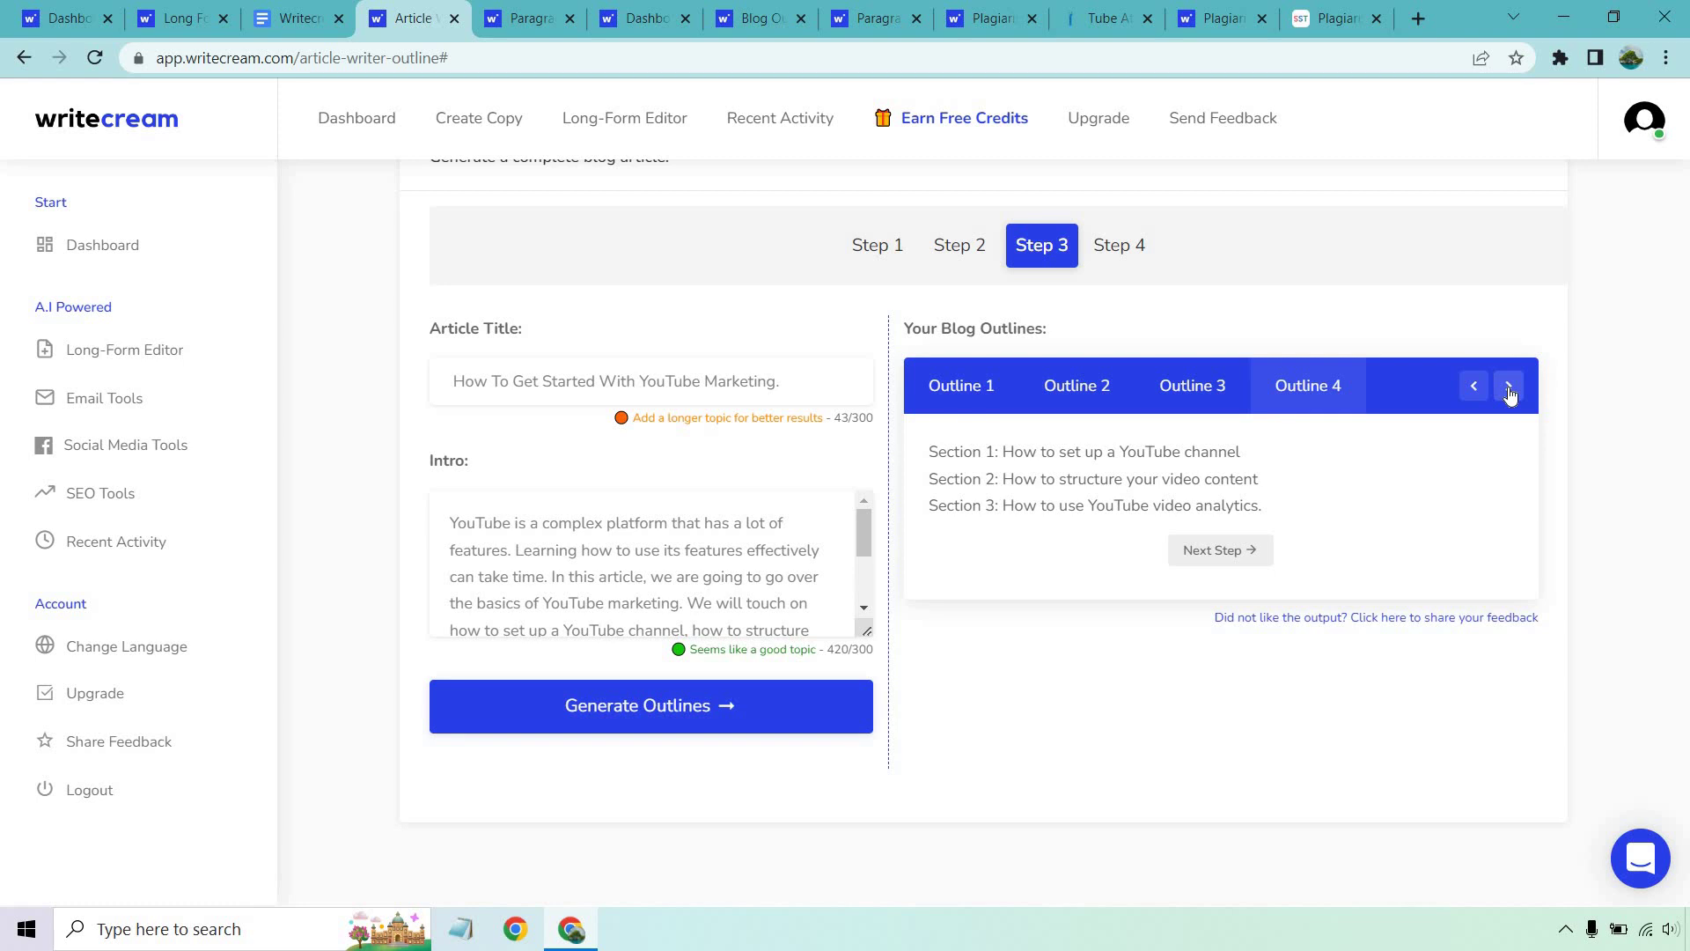
click(1508, 389)
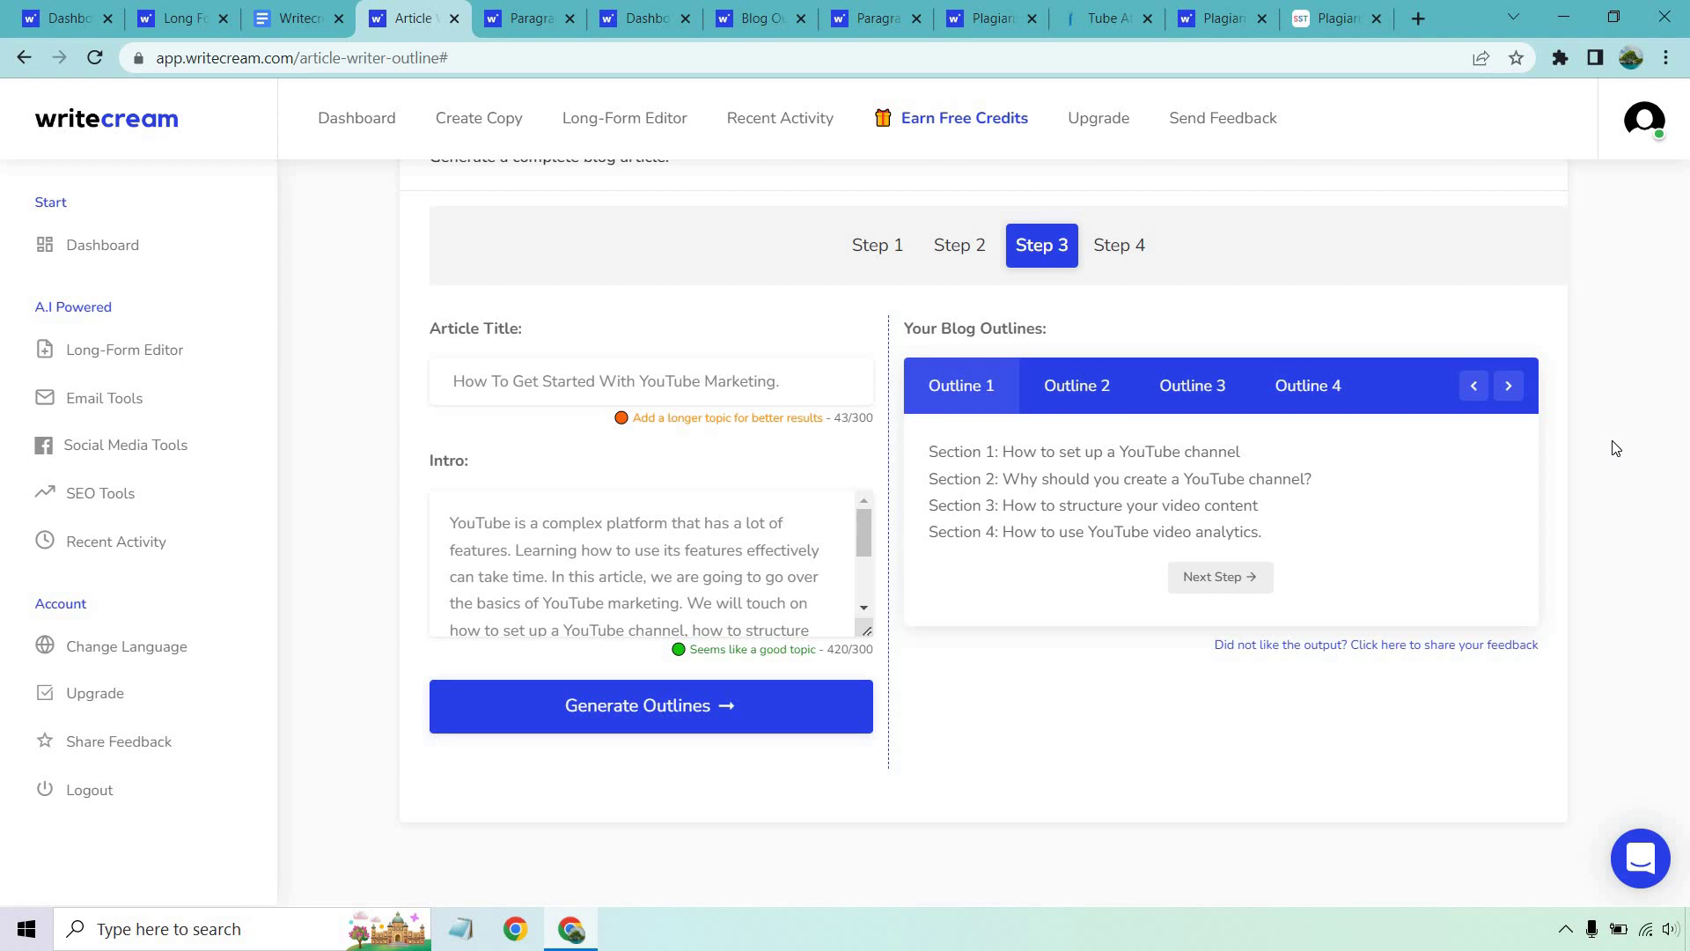
- Carry Outline 1's title, intro and four sections into Step 4 of the Article Writer
click(1235, 577)
scroll(1615, 441, down, 5)
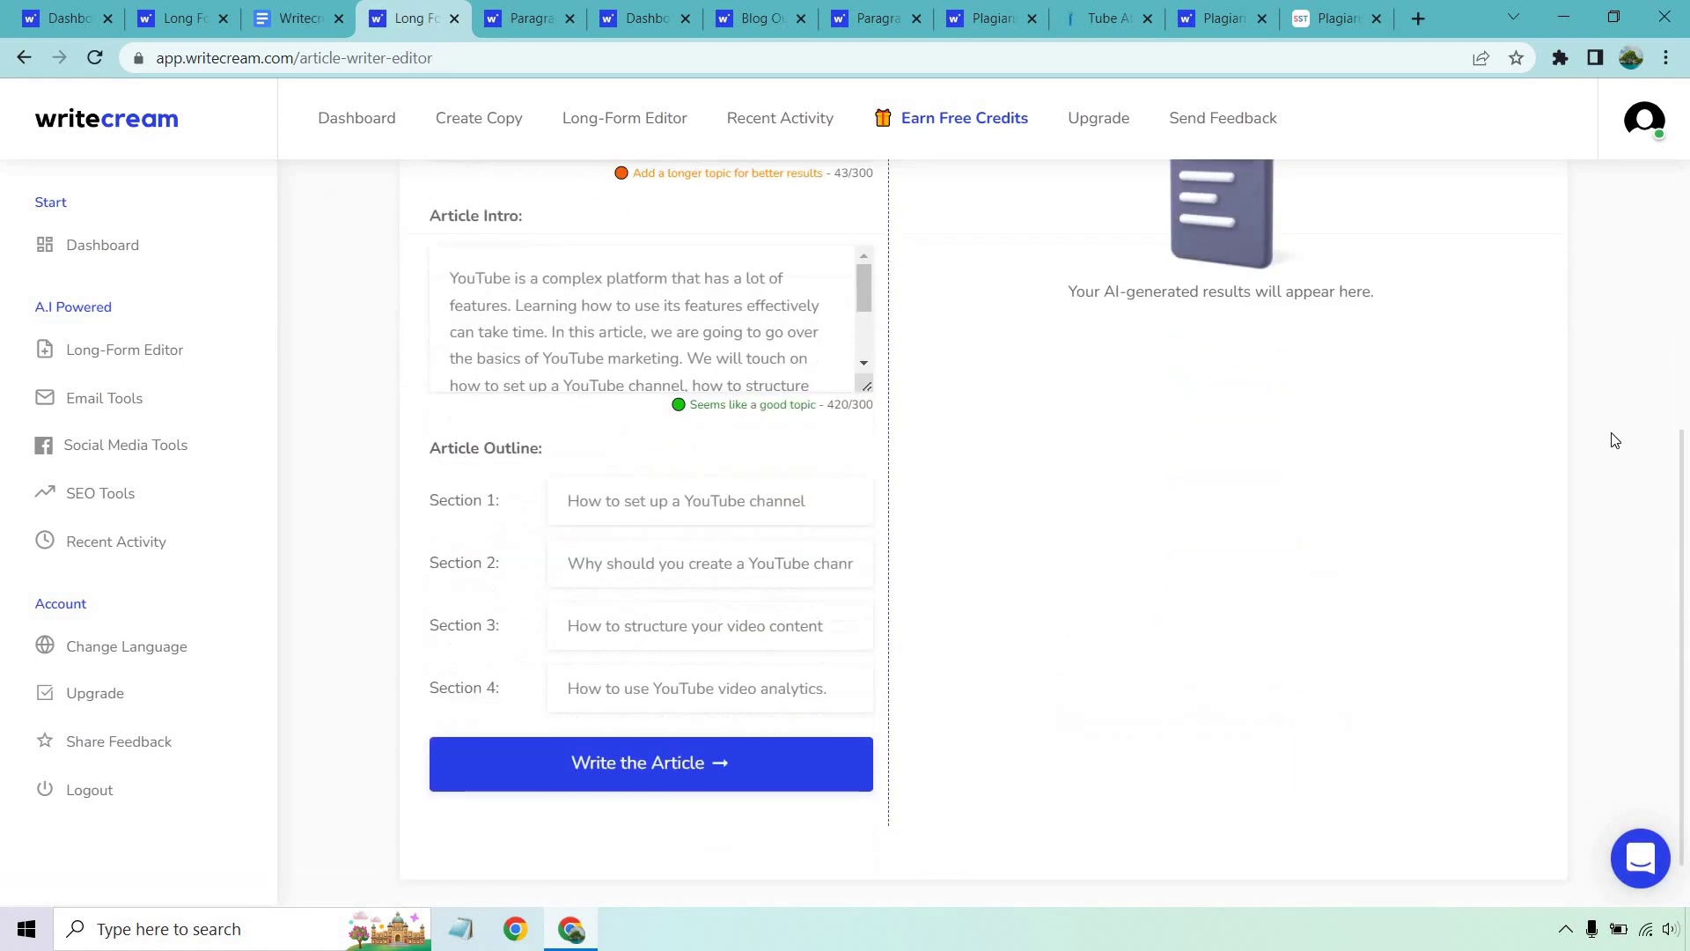
scroll(795, 268, up, 2)
scroll(515, 317, down, 2)
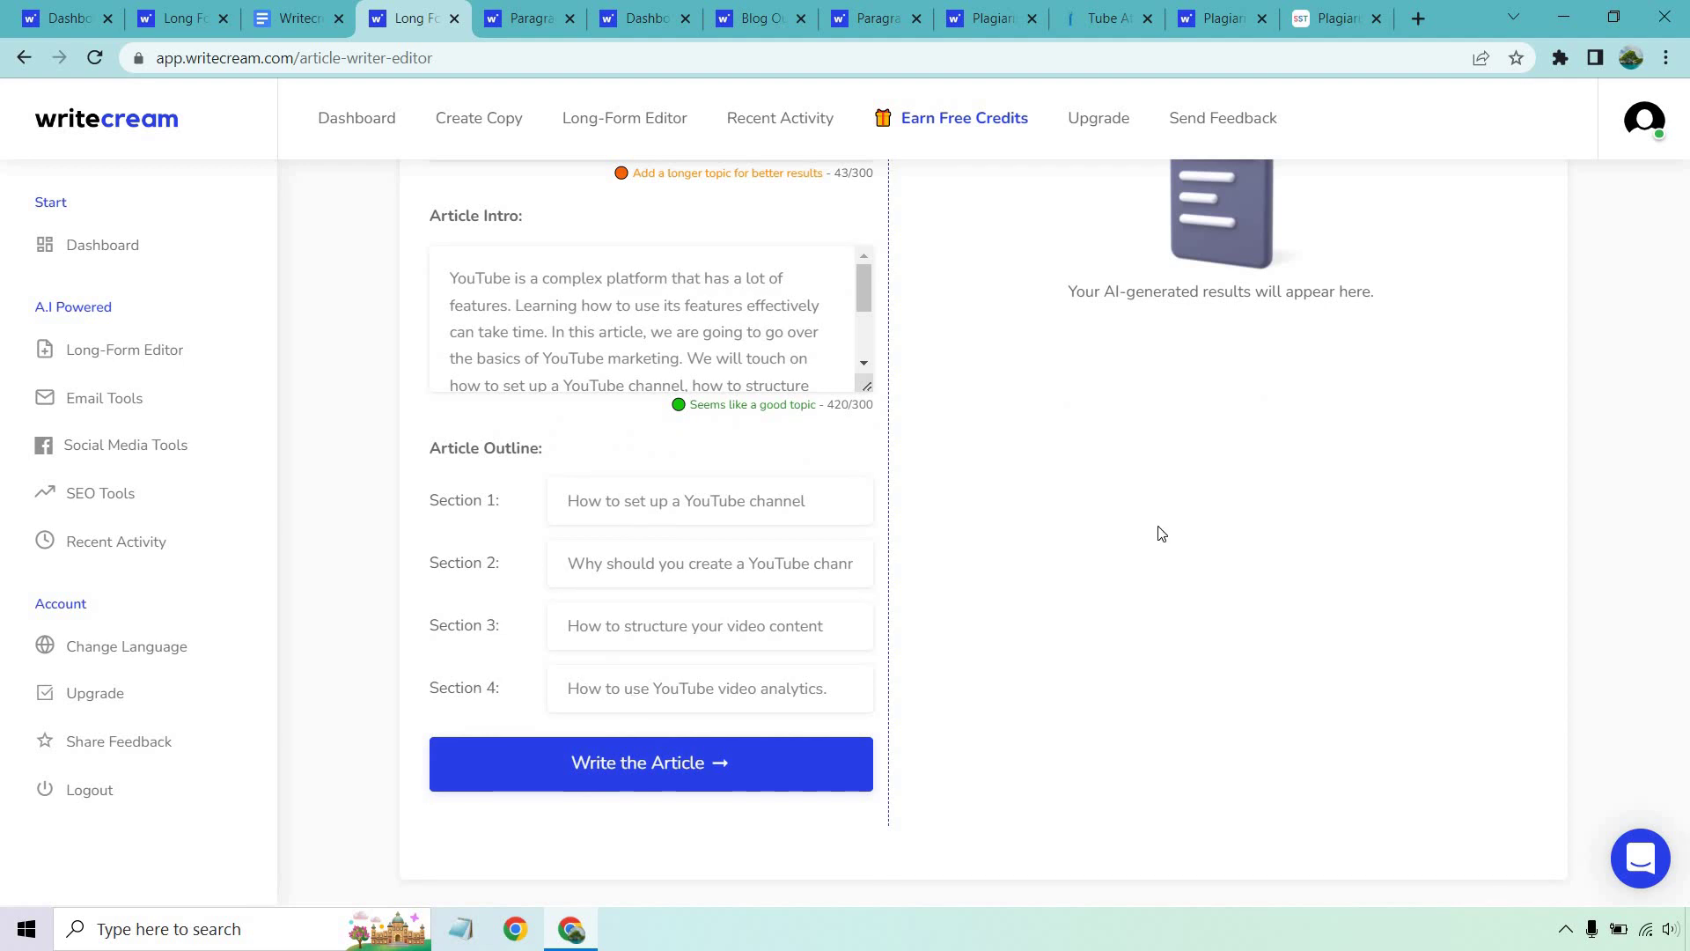
click(173, 12)
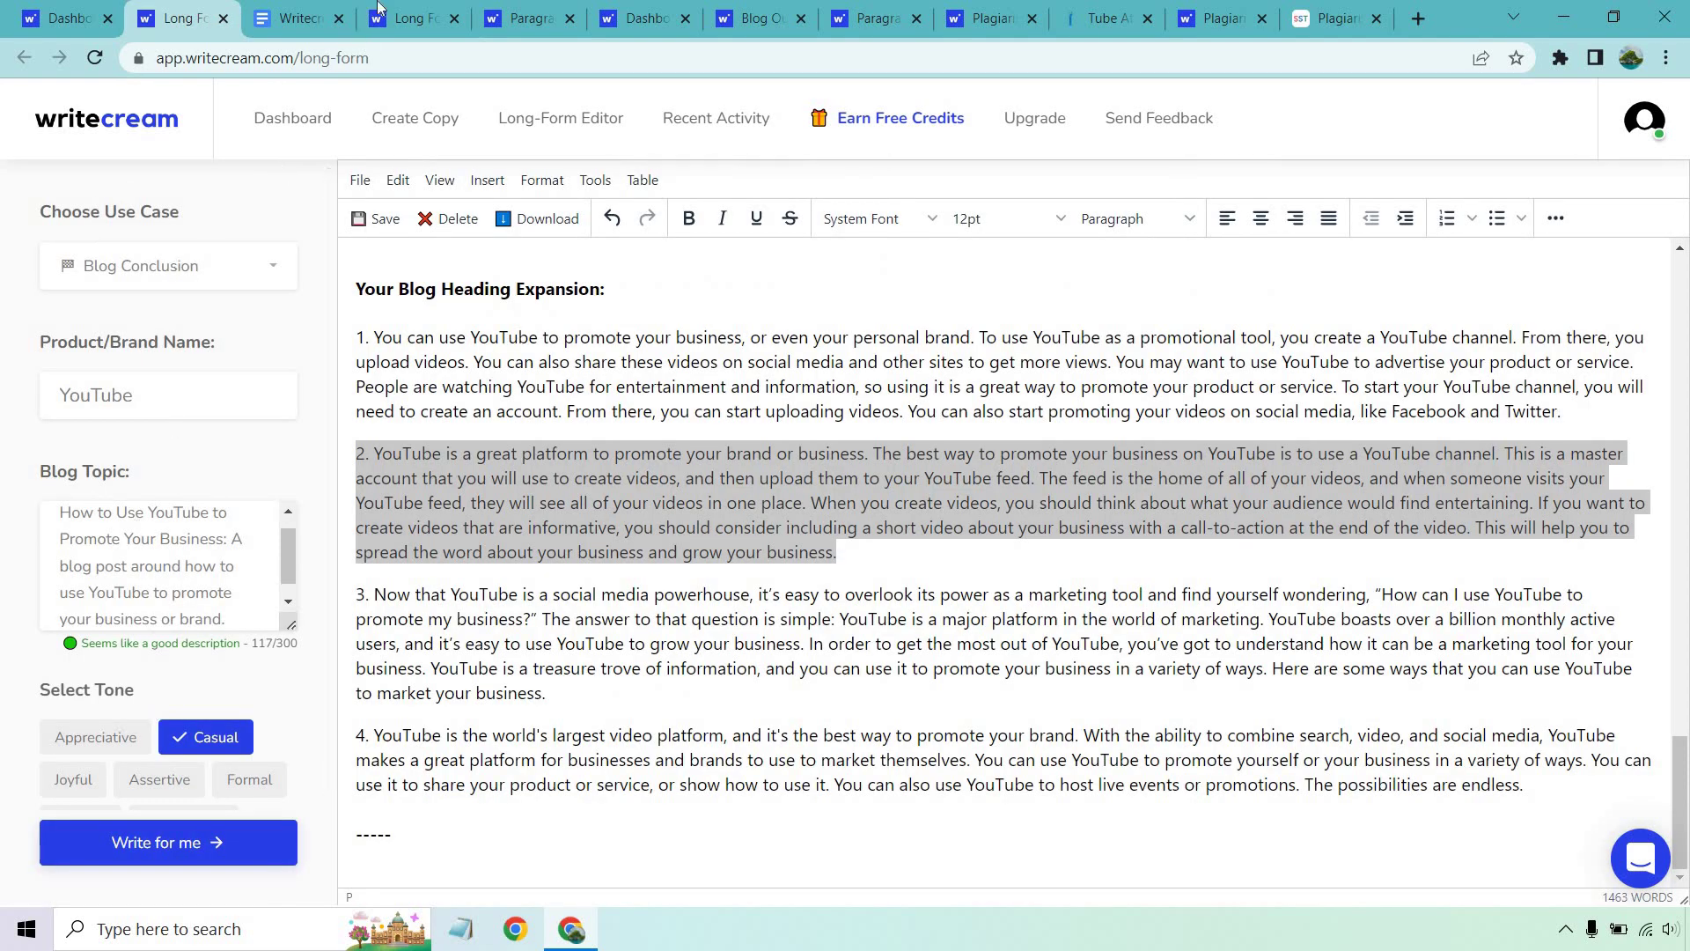
click(410, 18)
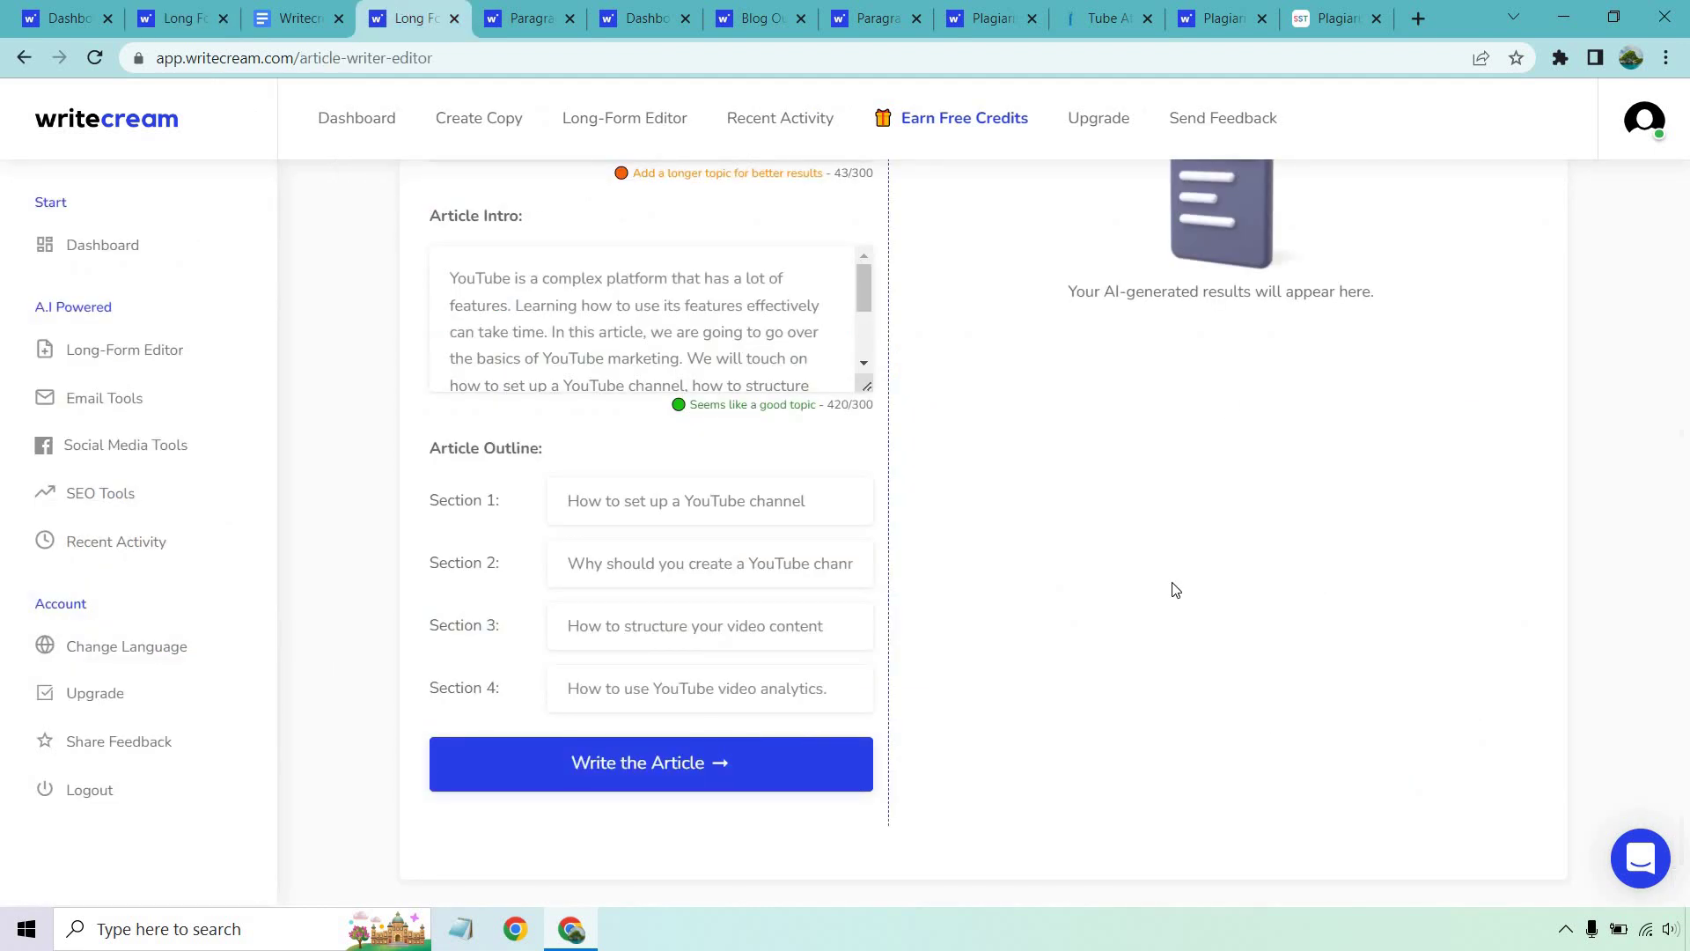
- Generate the full 'How To Get Started With YouTube Marketing' article from the outline
click(710, 764)
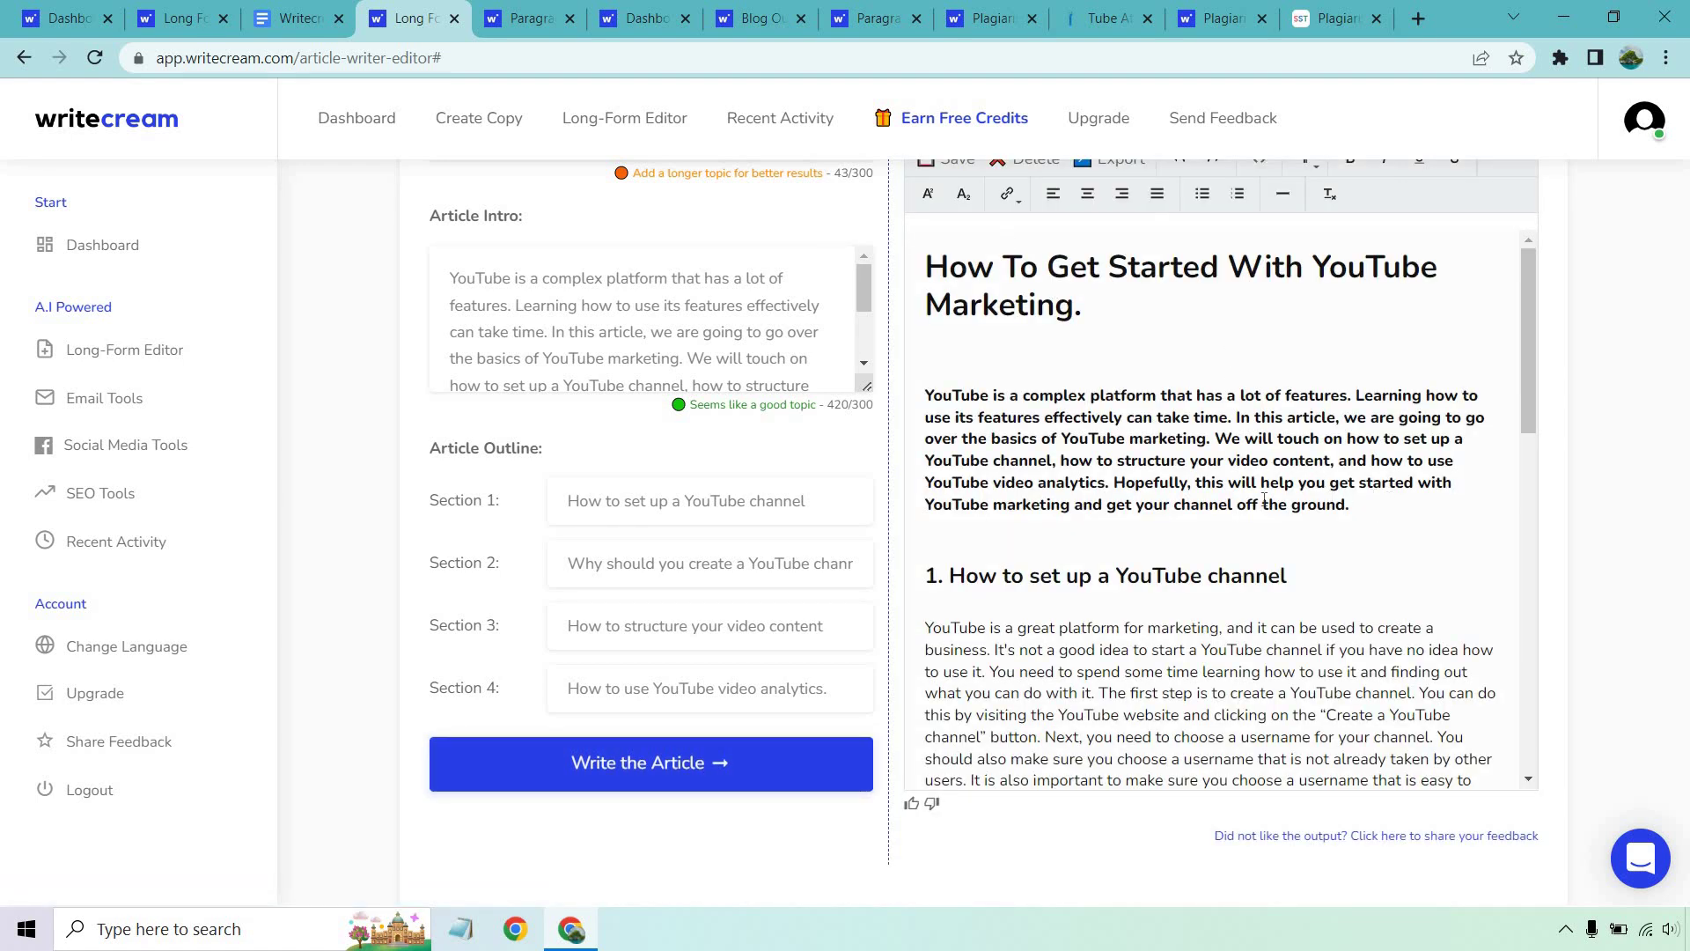
scroll(1232, 489, down, 1)
drag(1288, 467, 965, 466)
click(926, 412)
- Scroll through the generated article, highlighting each section heading to check it
scroll(1296, 383, down, 4)
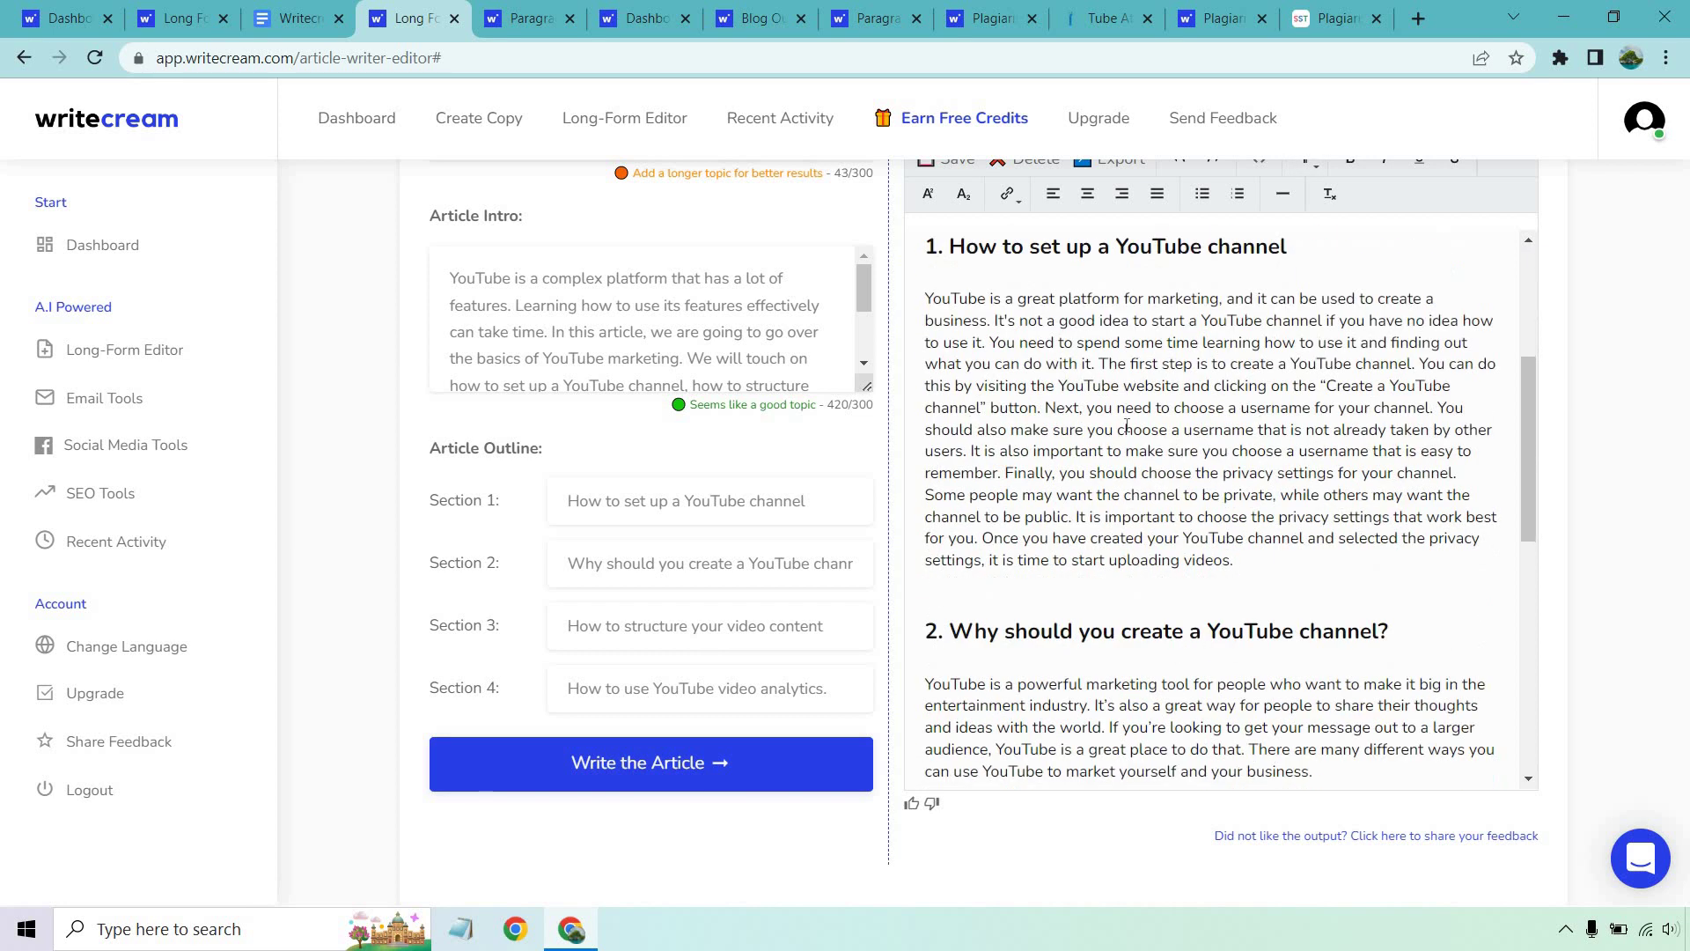
drag(1418, 404, 997, 405)
scroll(1084, 411, down, 2)
scroll(1133, 485, down, 2)
drag(1320, 522, 954, 520)
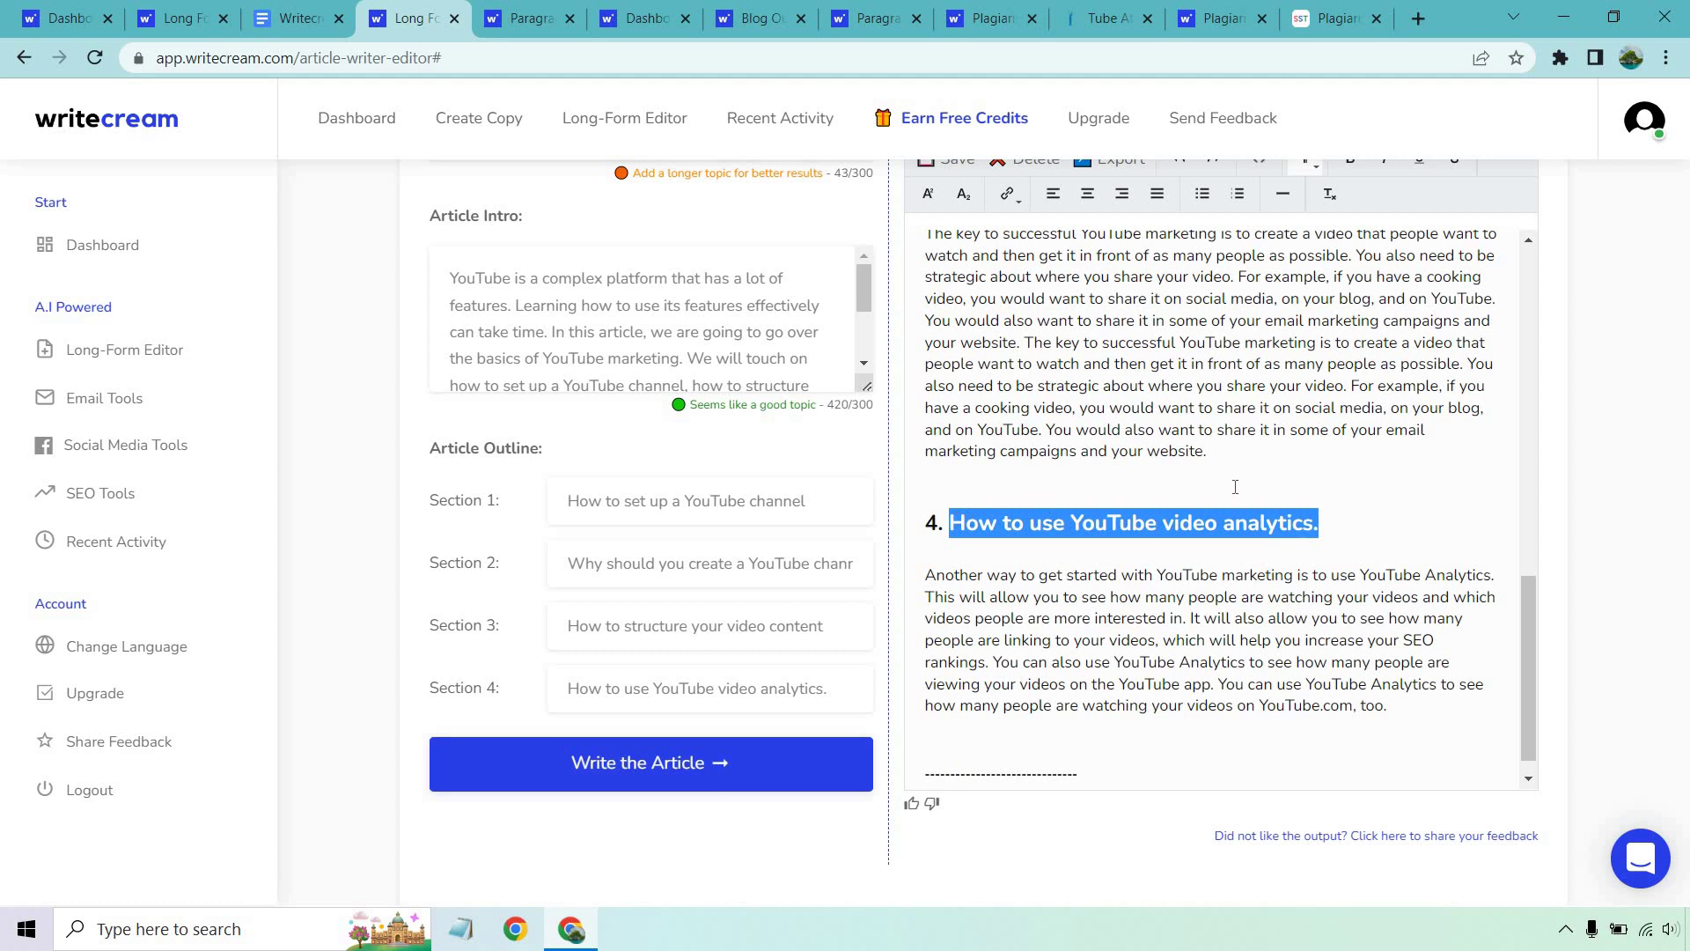
scroll(1235, 487, up, 9)
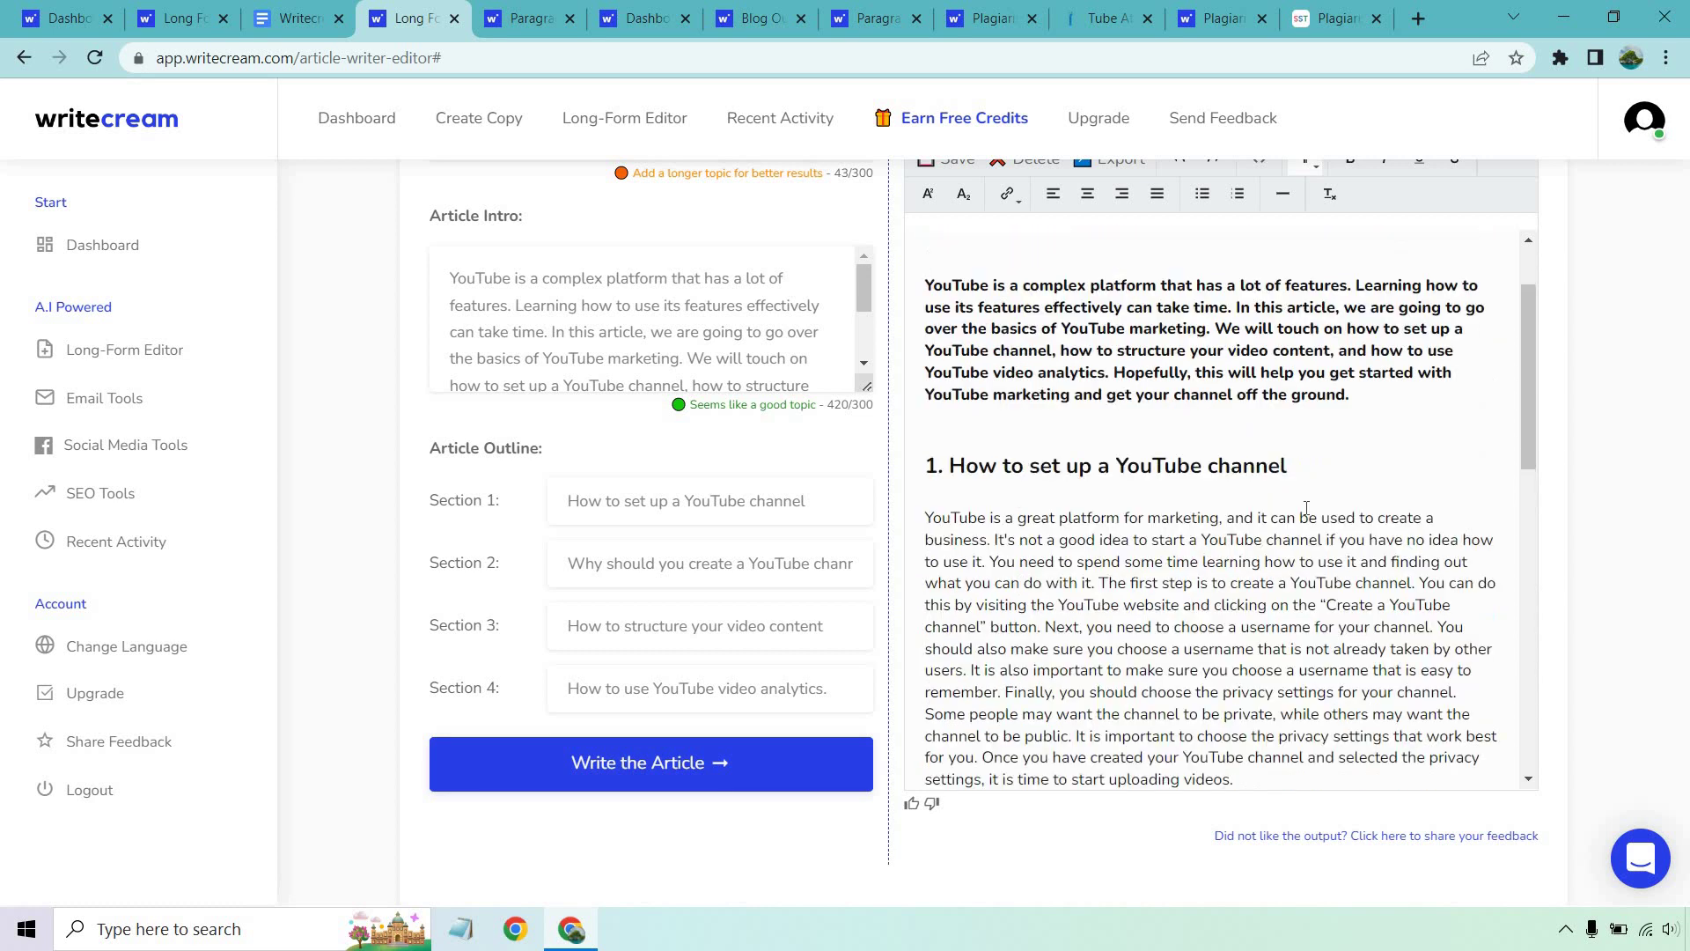
scroll(1179, 536, down, 1)
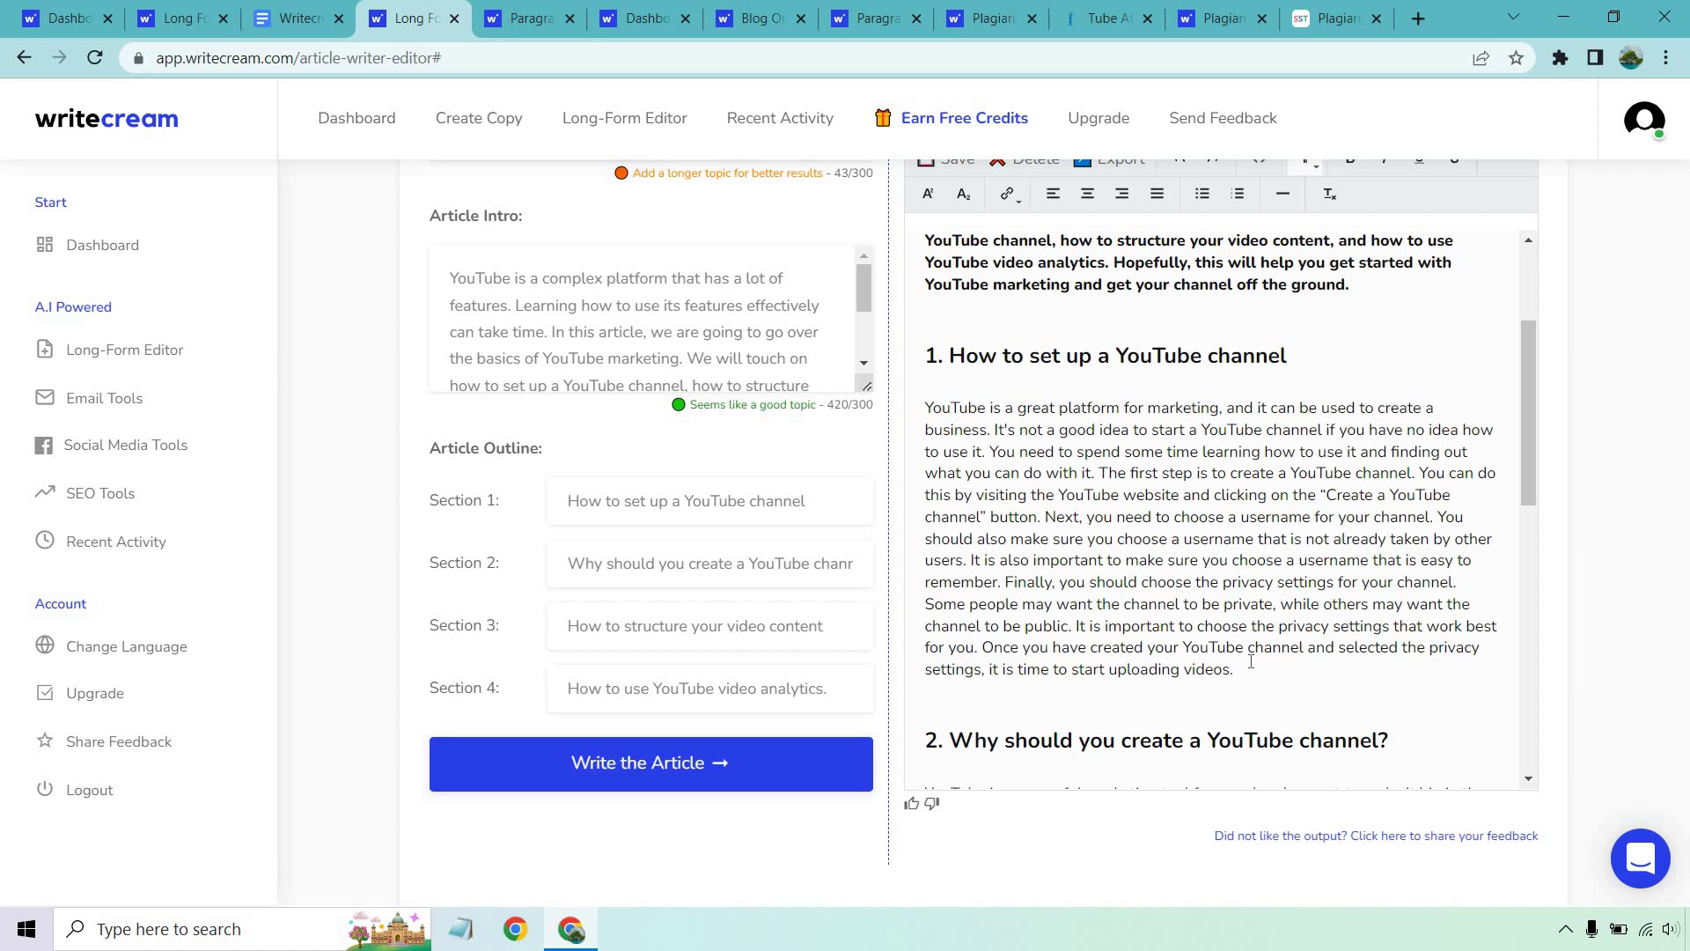
scroll(1274, 624, up, 1)
scroll(1273, 624, up, 5)
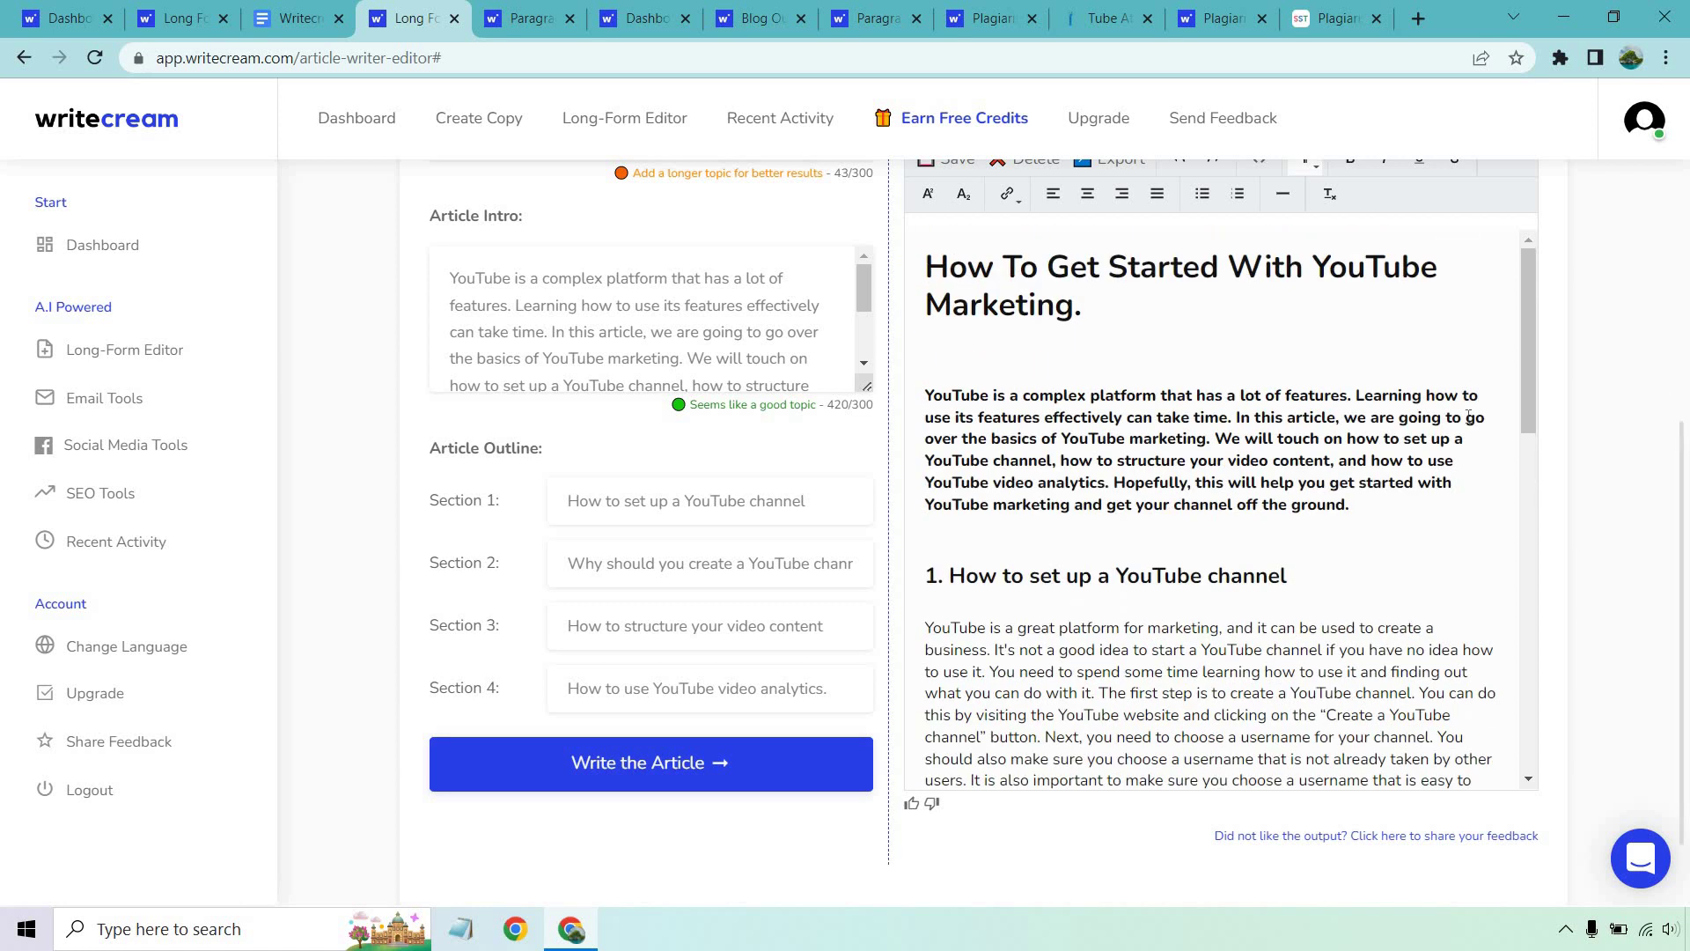
scroll(1675, 402, up, 3)
scroll(1628, 451, up, 3)
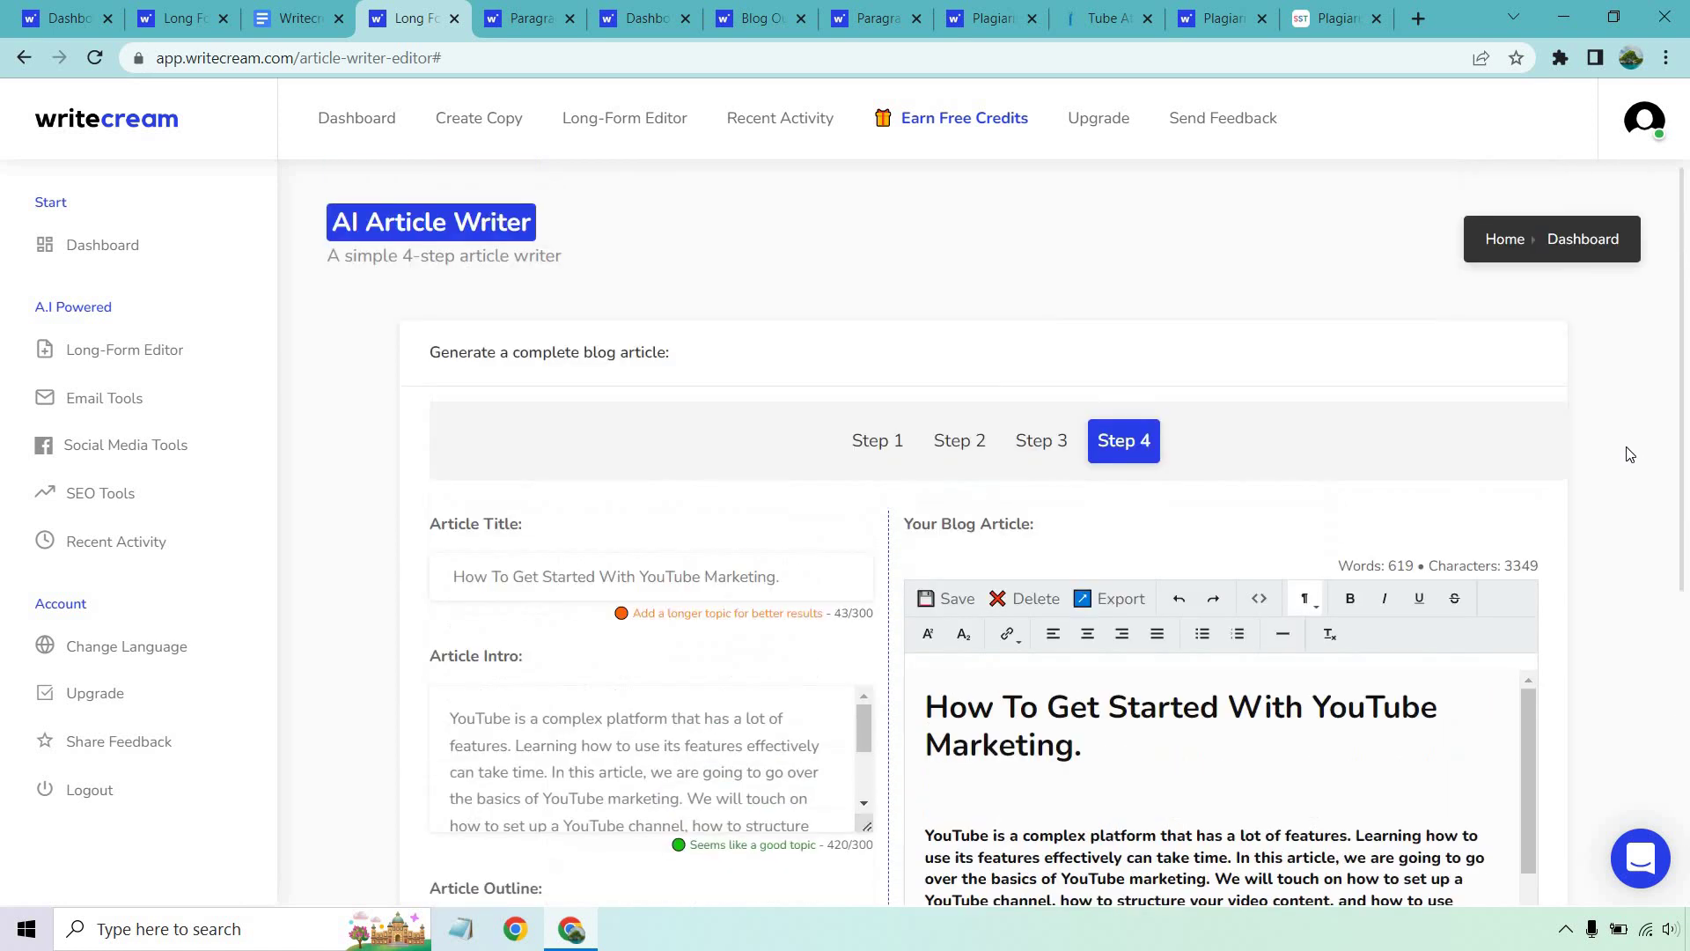
- Generate paragraphs on 'the benefits of eating protein for athletes' in the Paragraph Generator
click(519, 19)
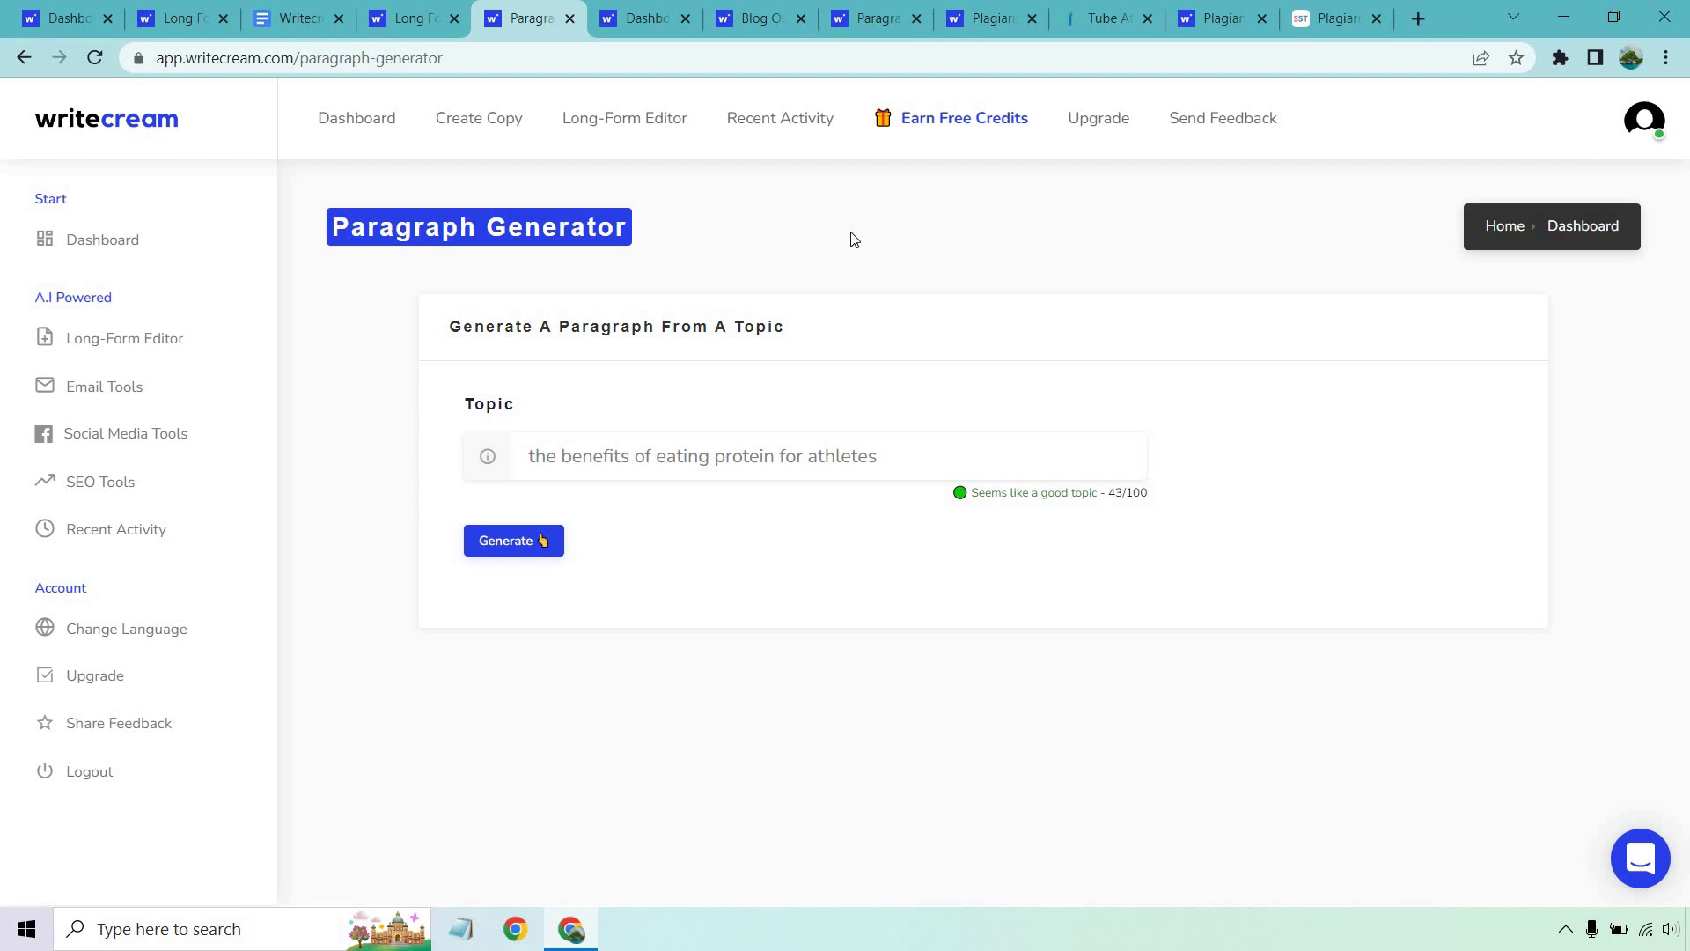
click(517, 540)
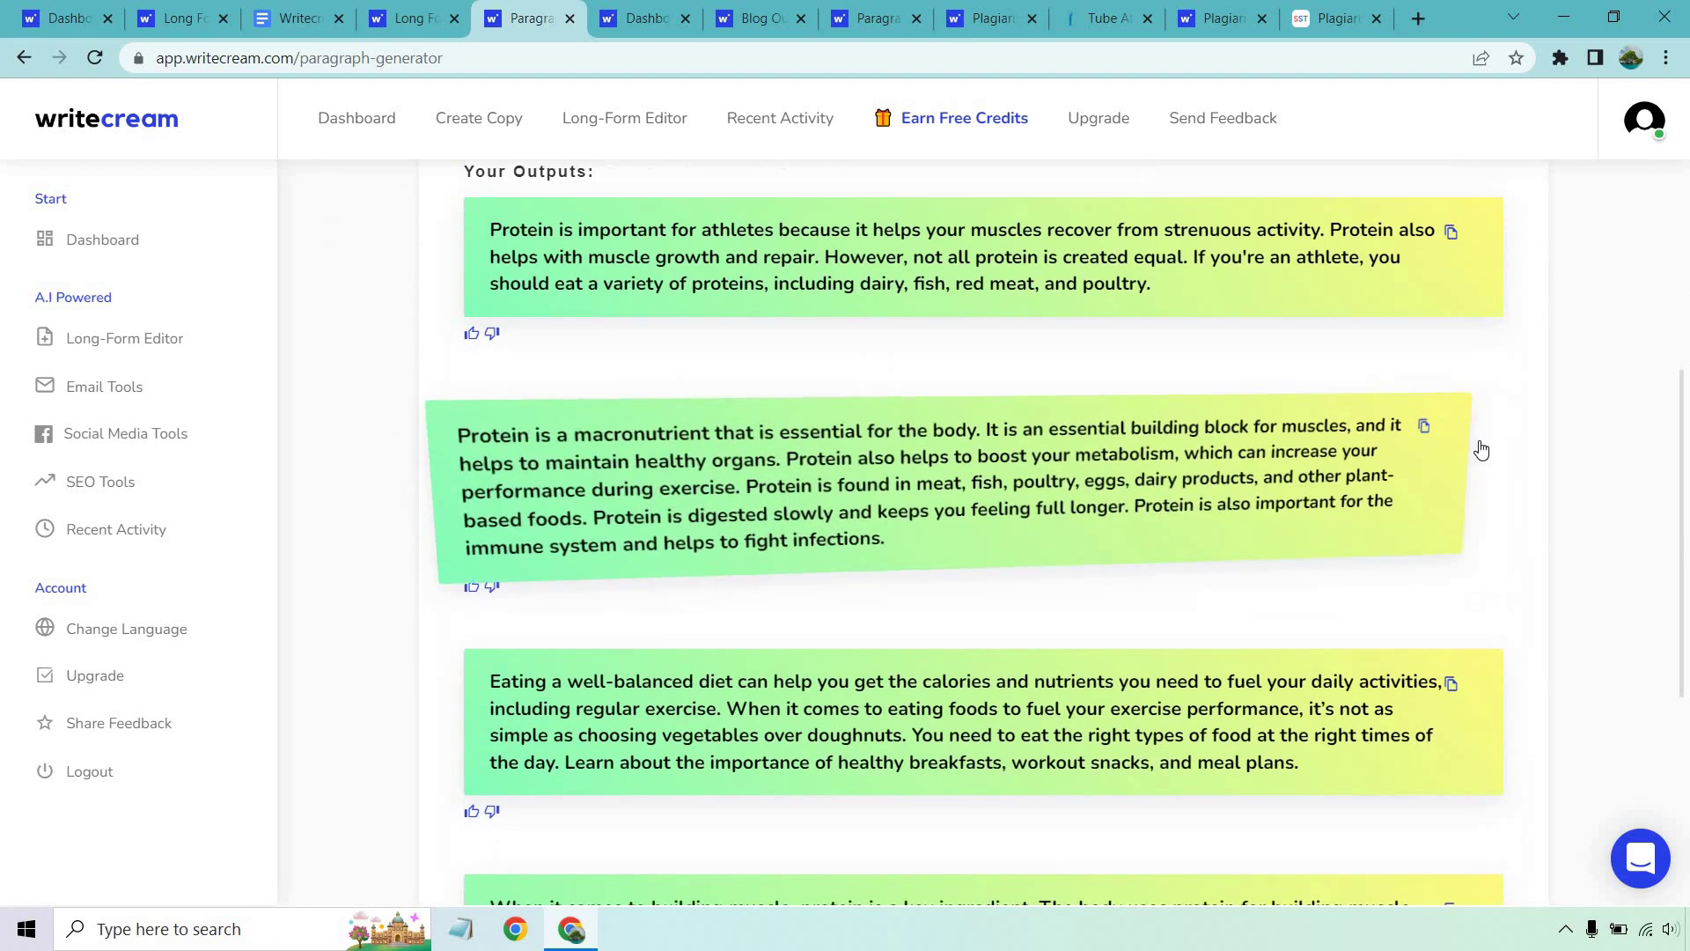
scroll(1637, 459, up, 1)
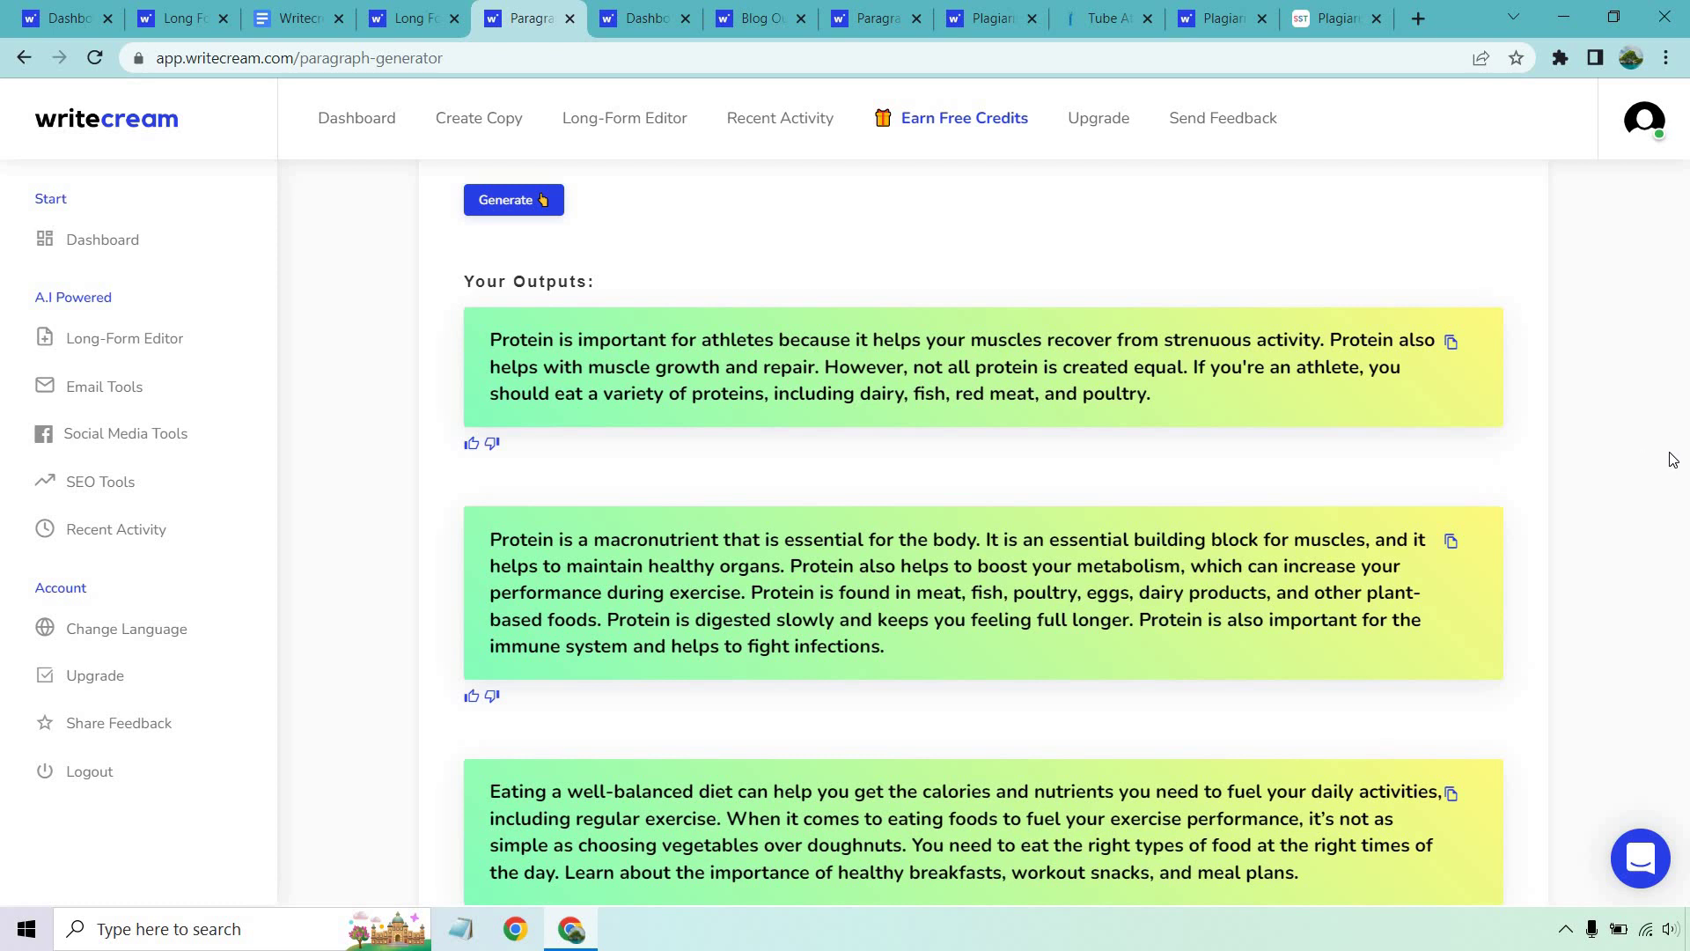
scroll(1666, 455, down, 1)
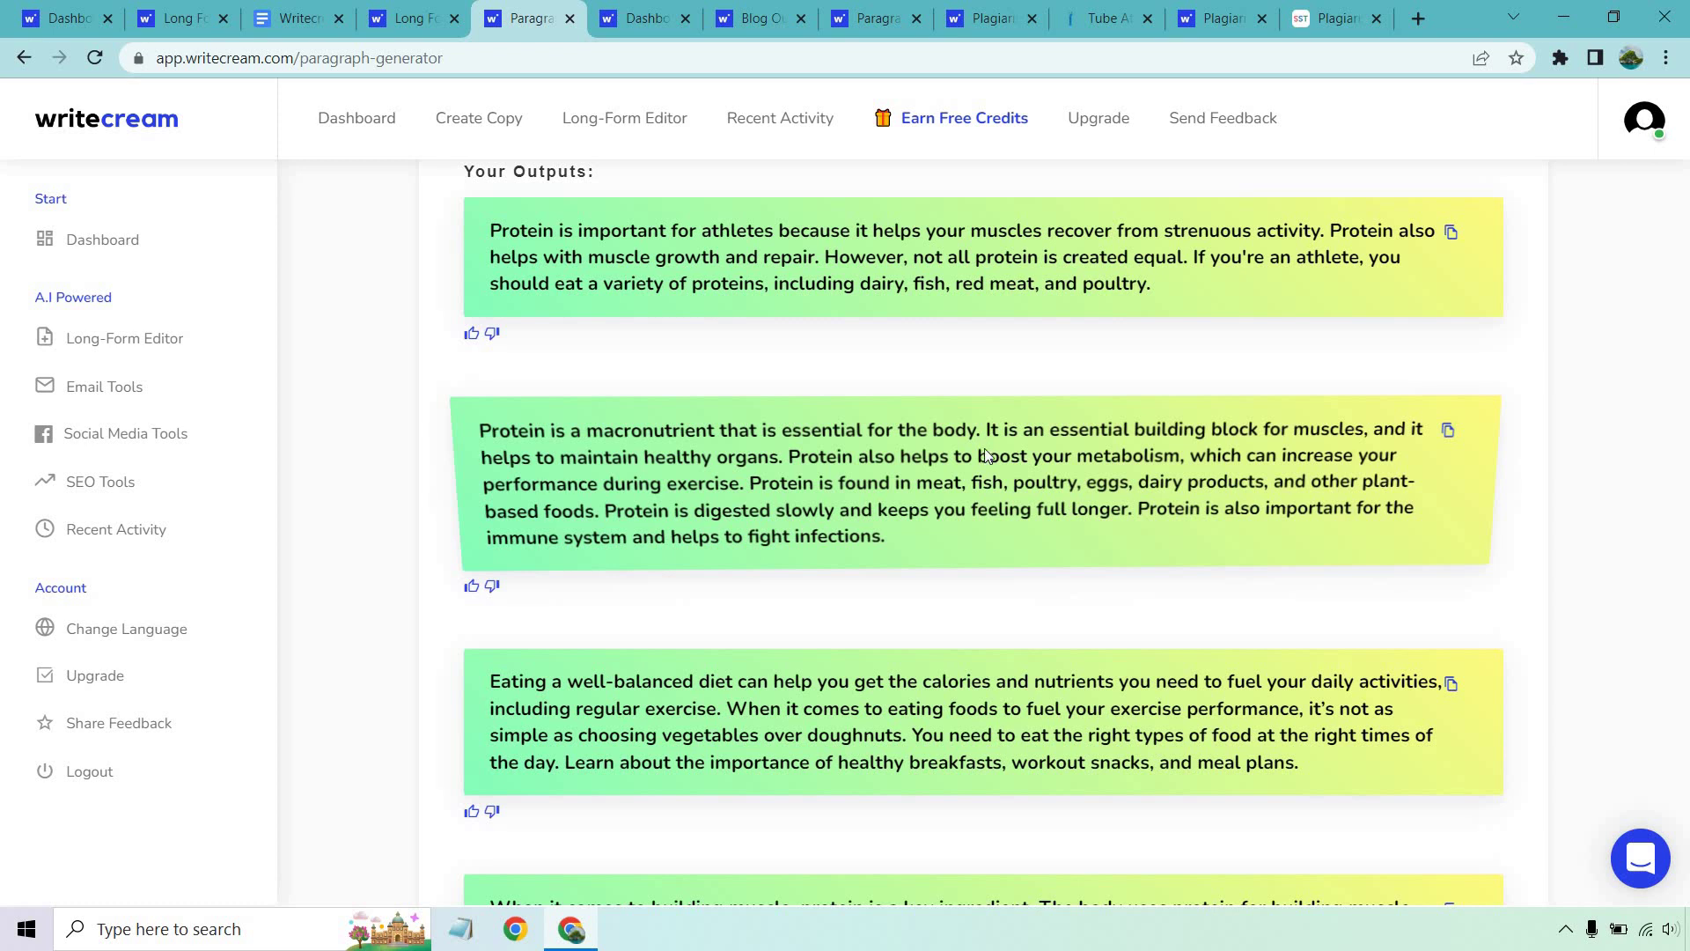
- Review the protein paragraphs, then return to the dashboard showing 117 credits
scroll(982, 452, down, 1)
scroll(1336, 605, down, 1)
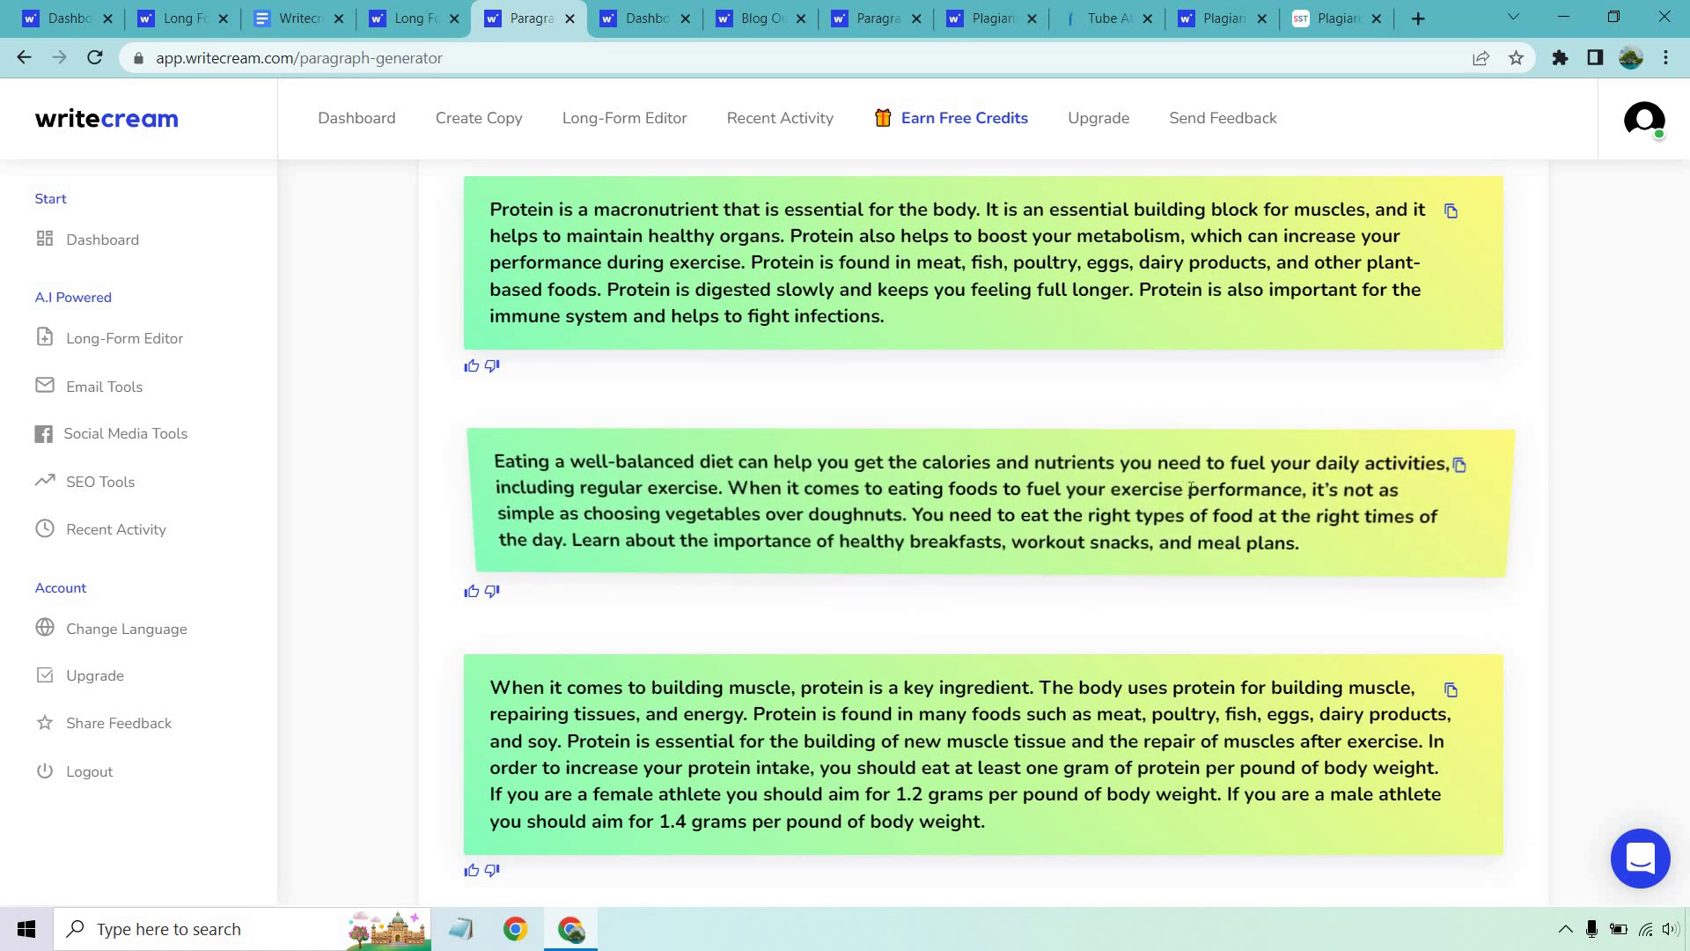
scroll(1190, 487, down, 3)
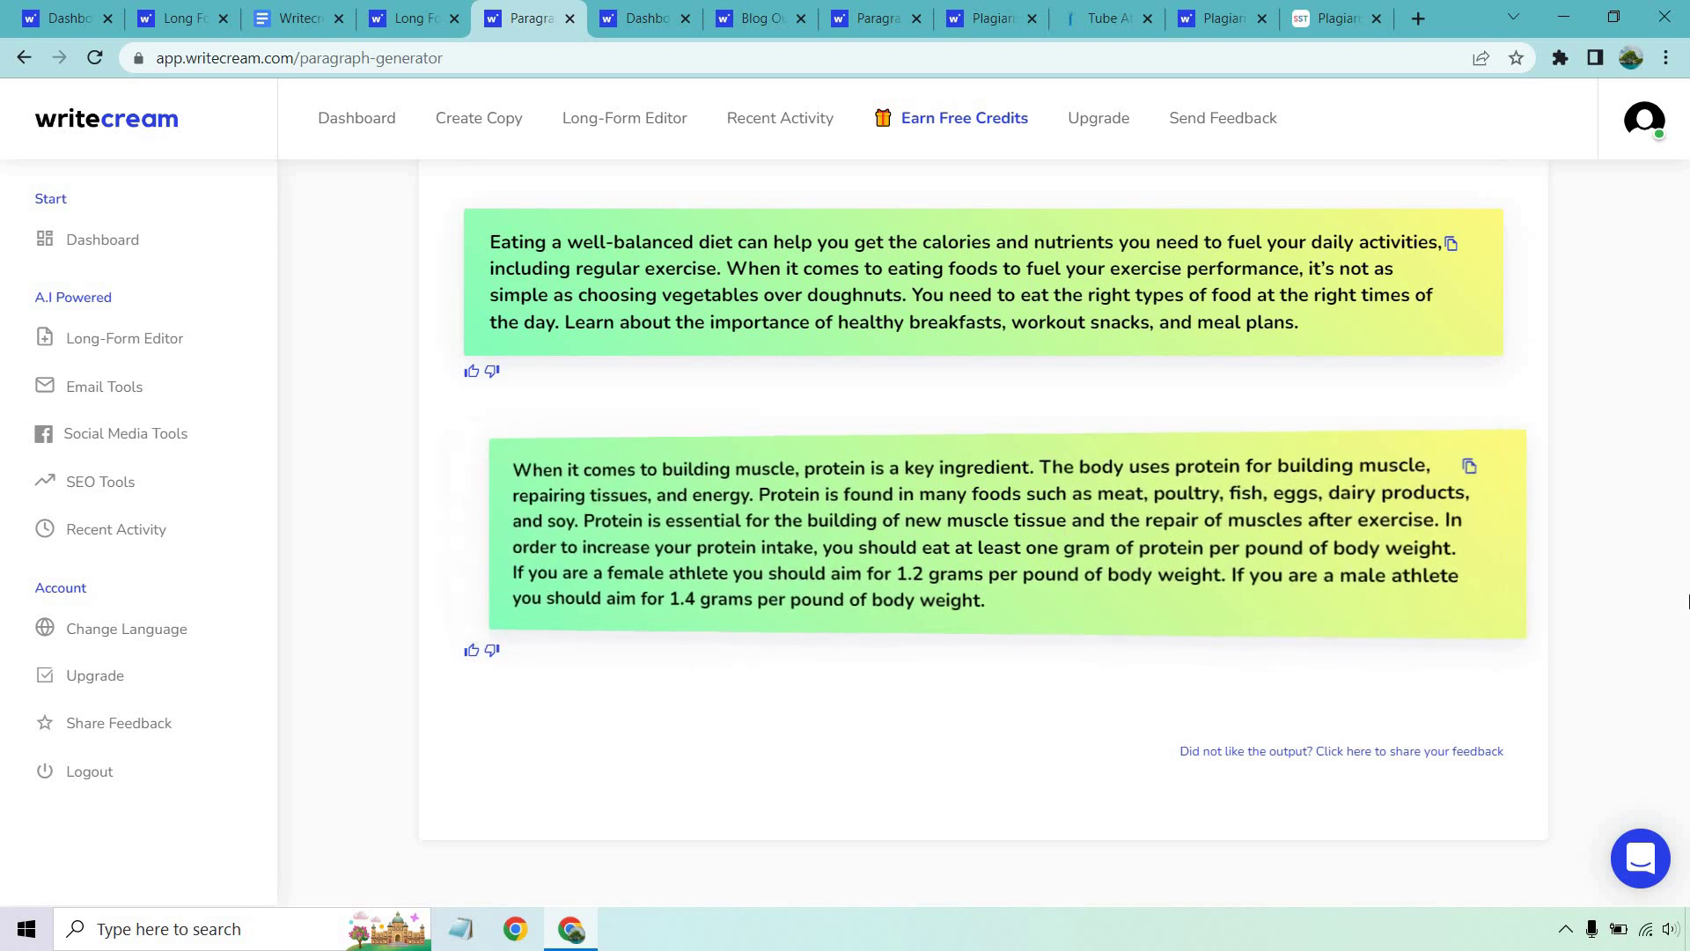
scroll(1635, 618, up, 6)
scroll(1634, 620, up, 4)
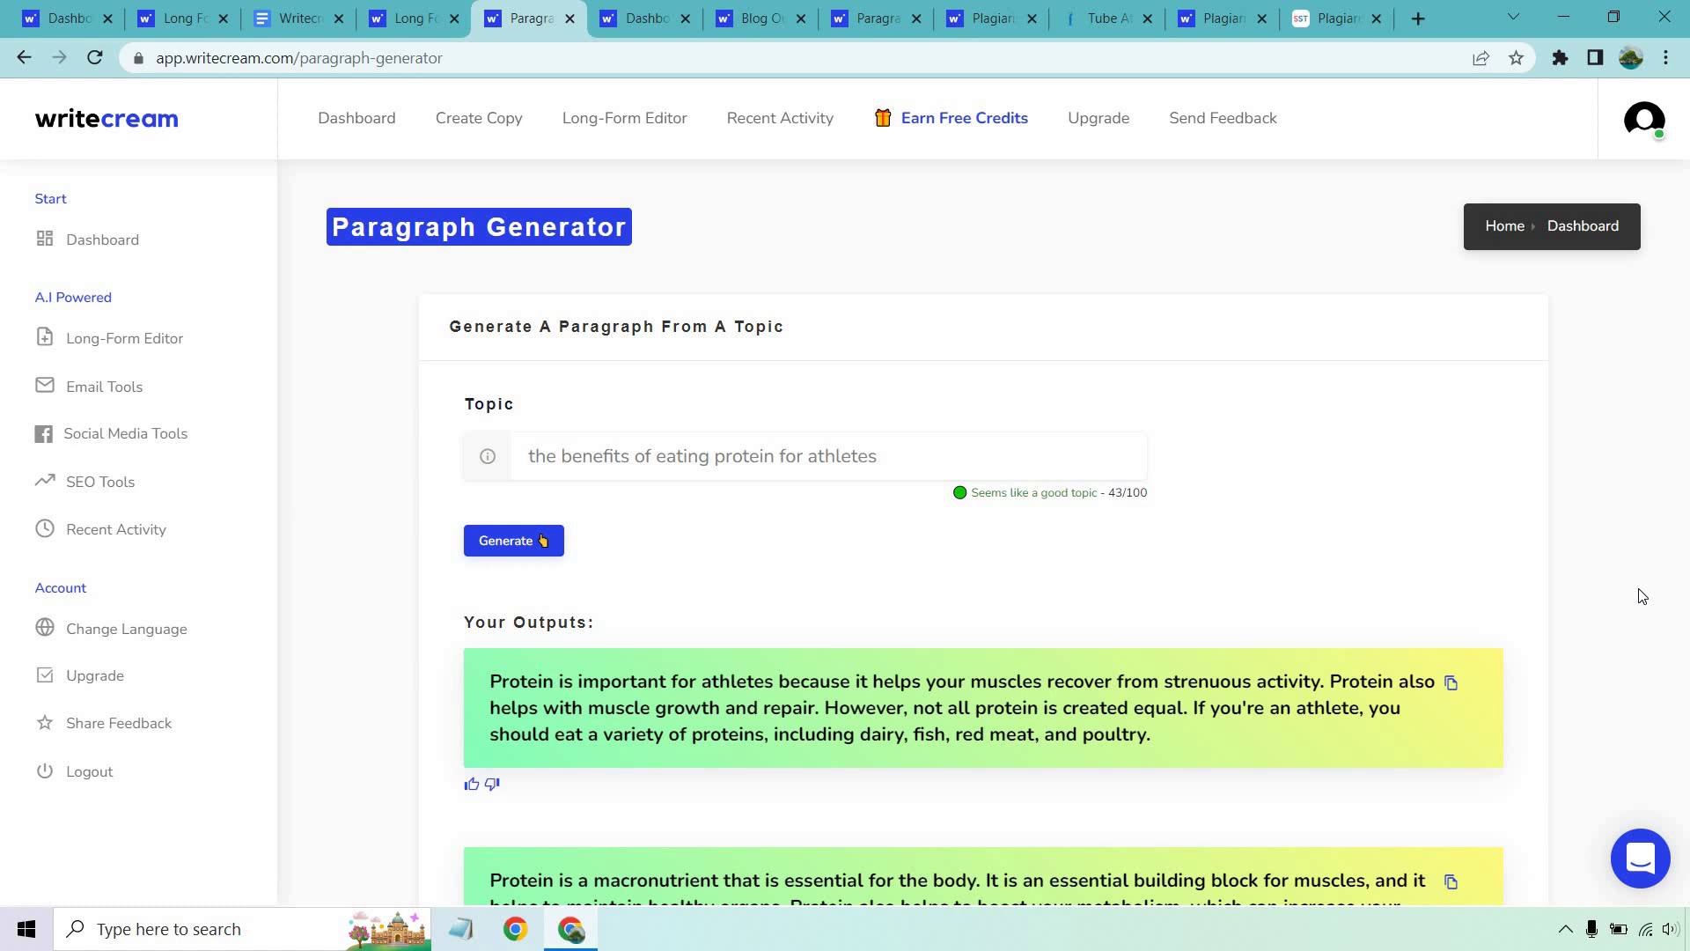
click(647, 18)
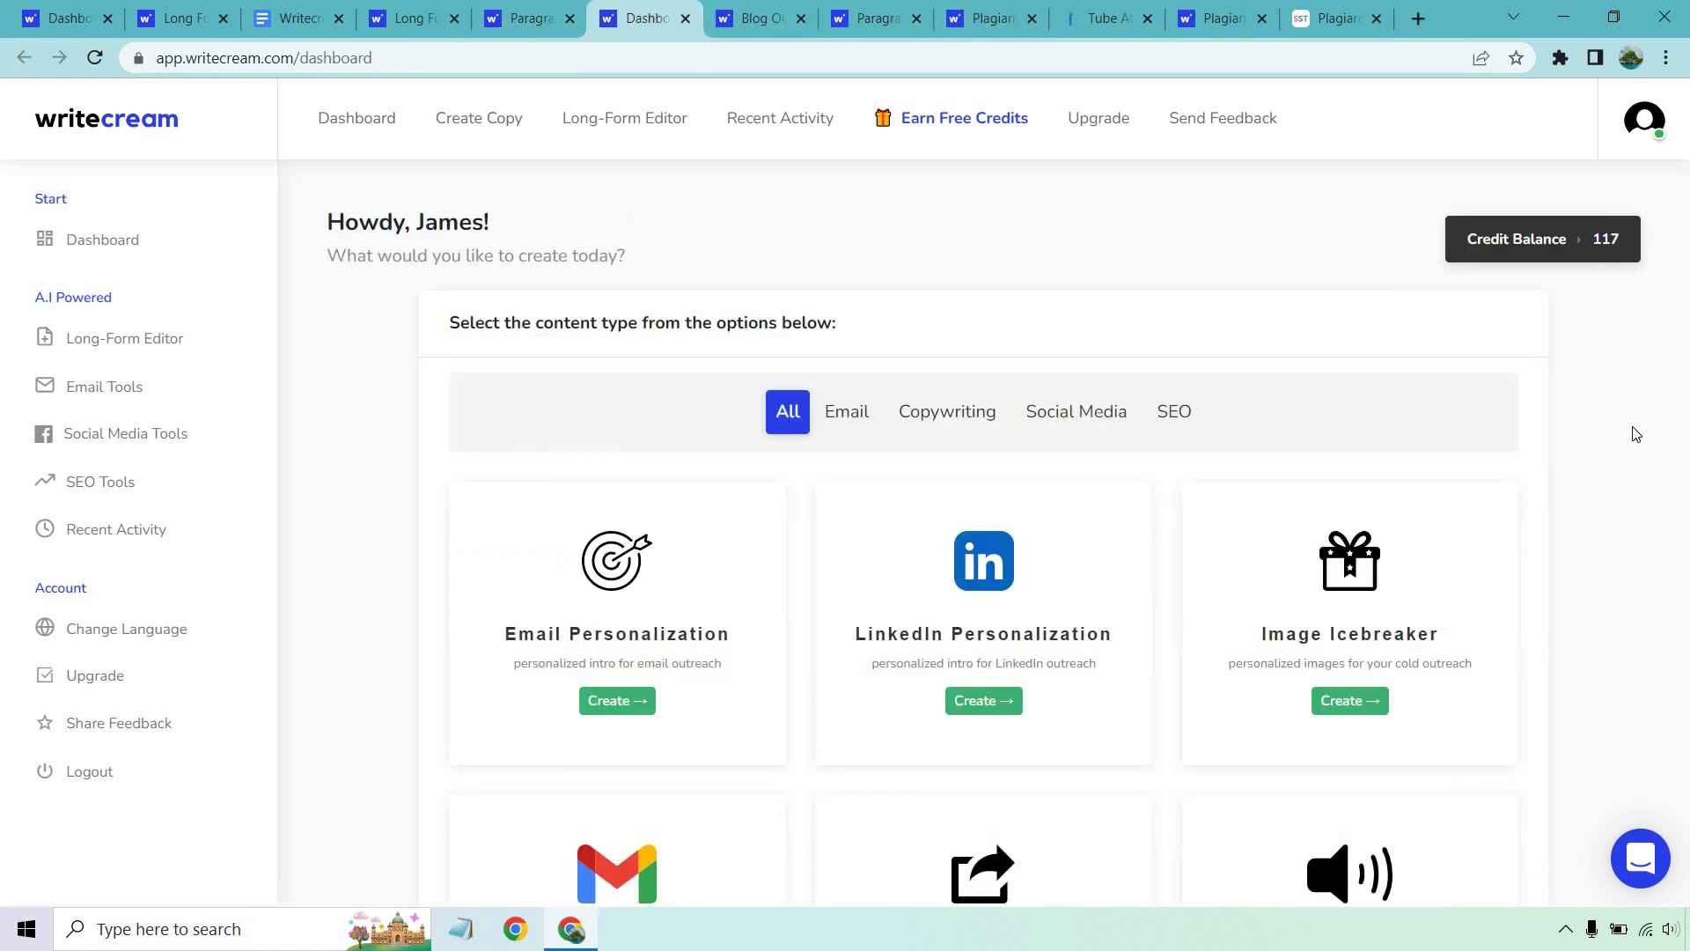
scroll(1634, 433, down, 15)
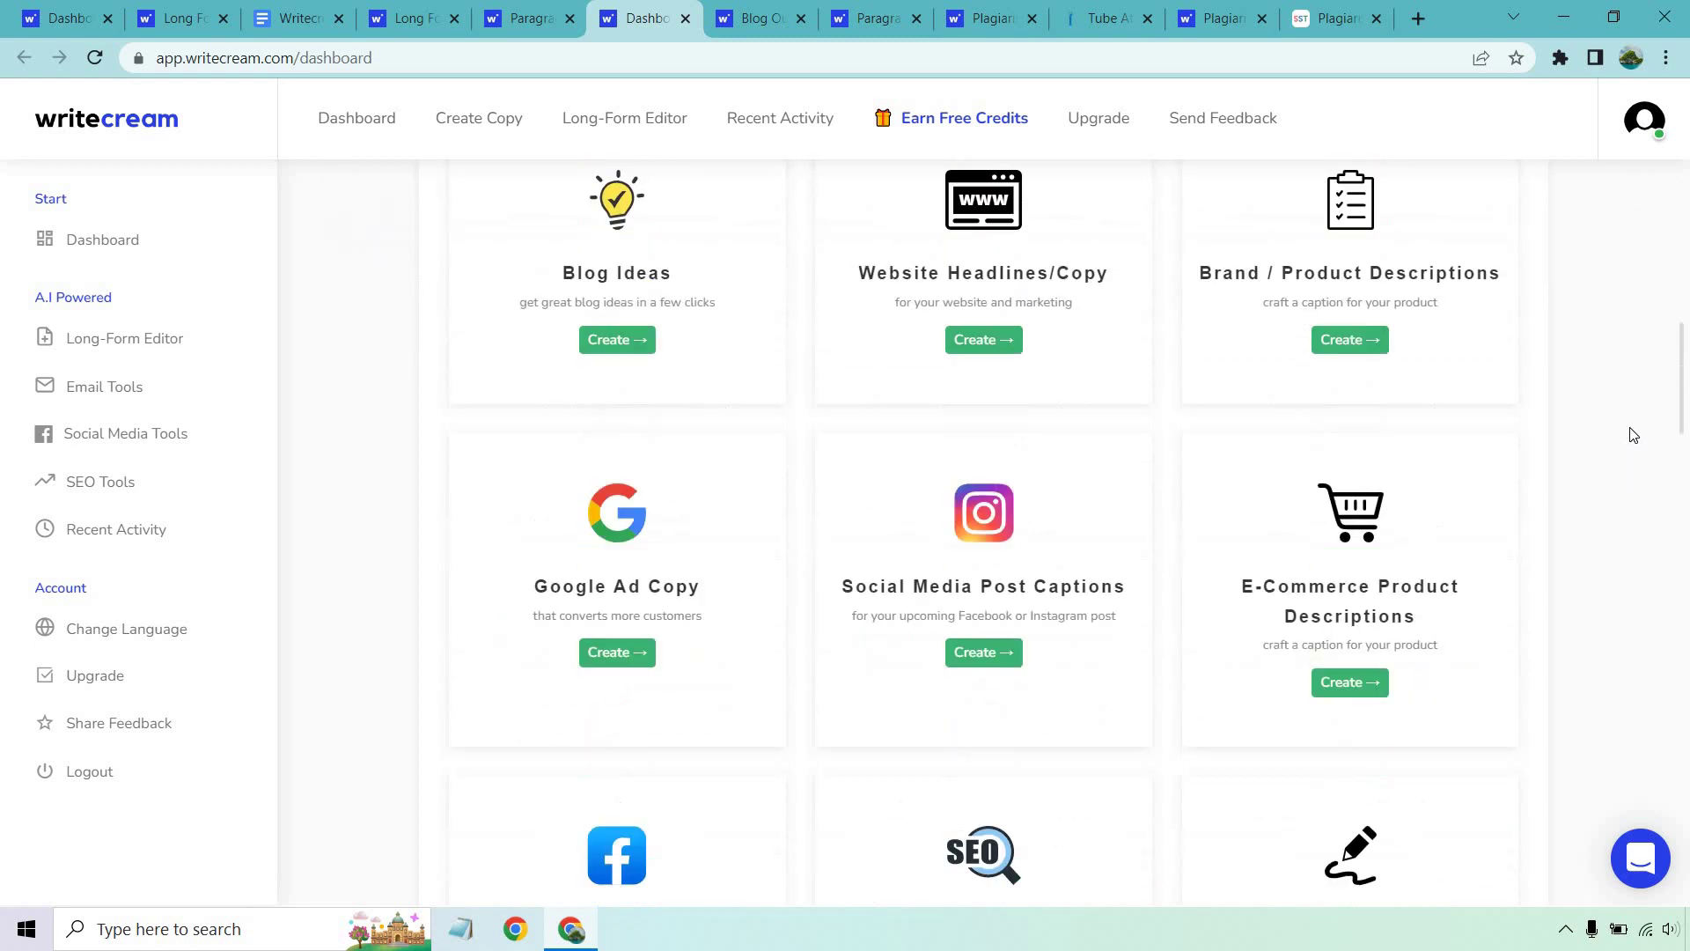
scroll(1633, 434, down, 11)
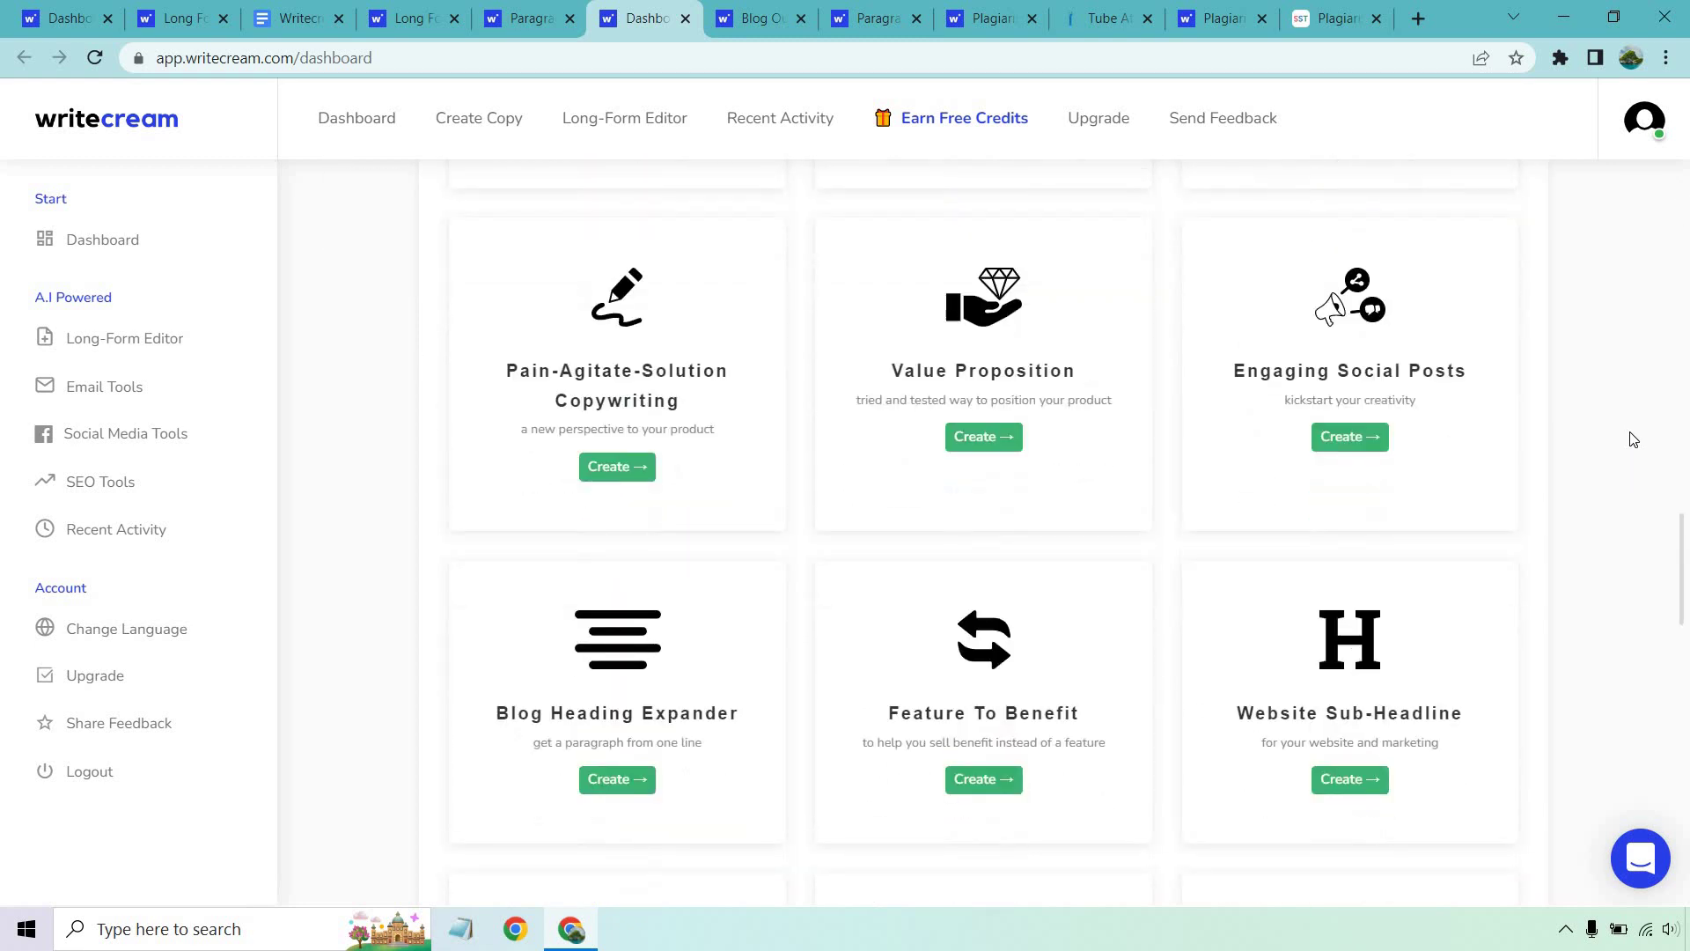
scroll(1632, 438, down, 6)
scroll(1633, 438, down, 13)
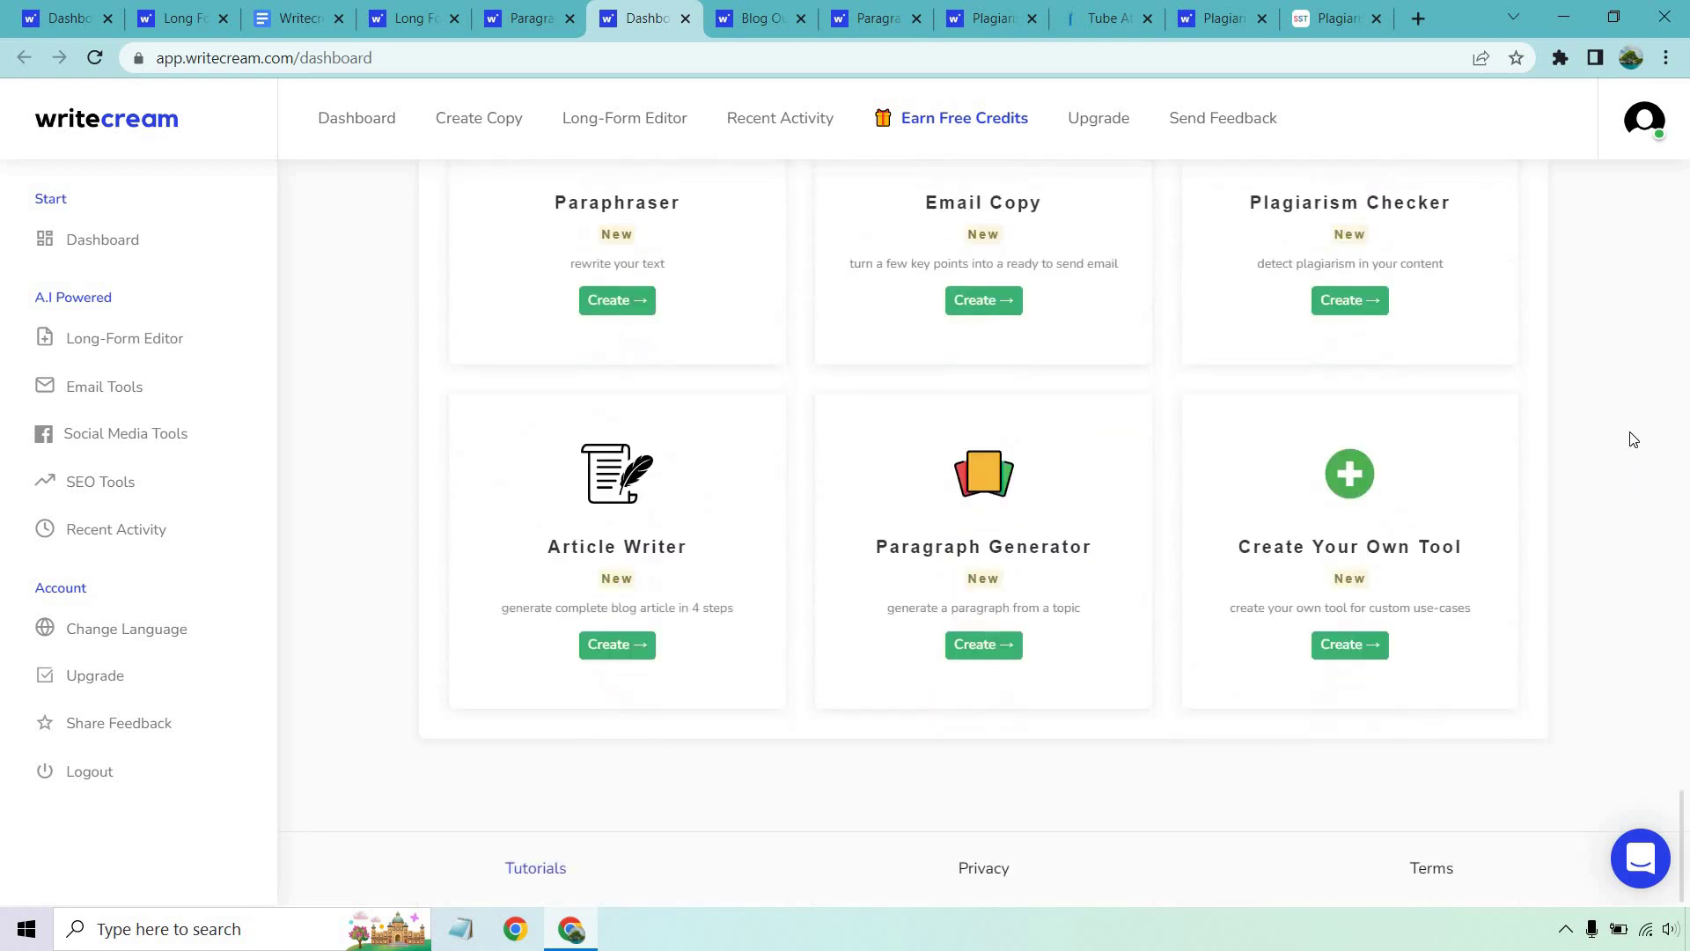
scroll(1633, 438, up, 10)
scroll(1633, 438, up, 20)
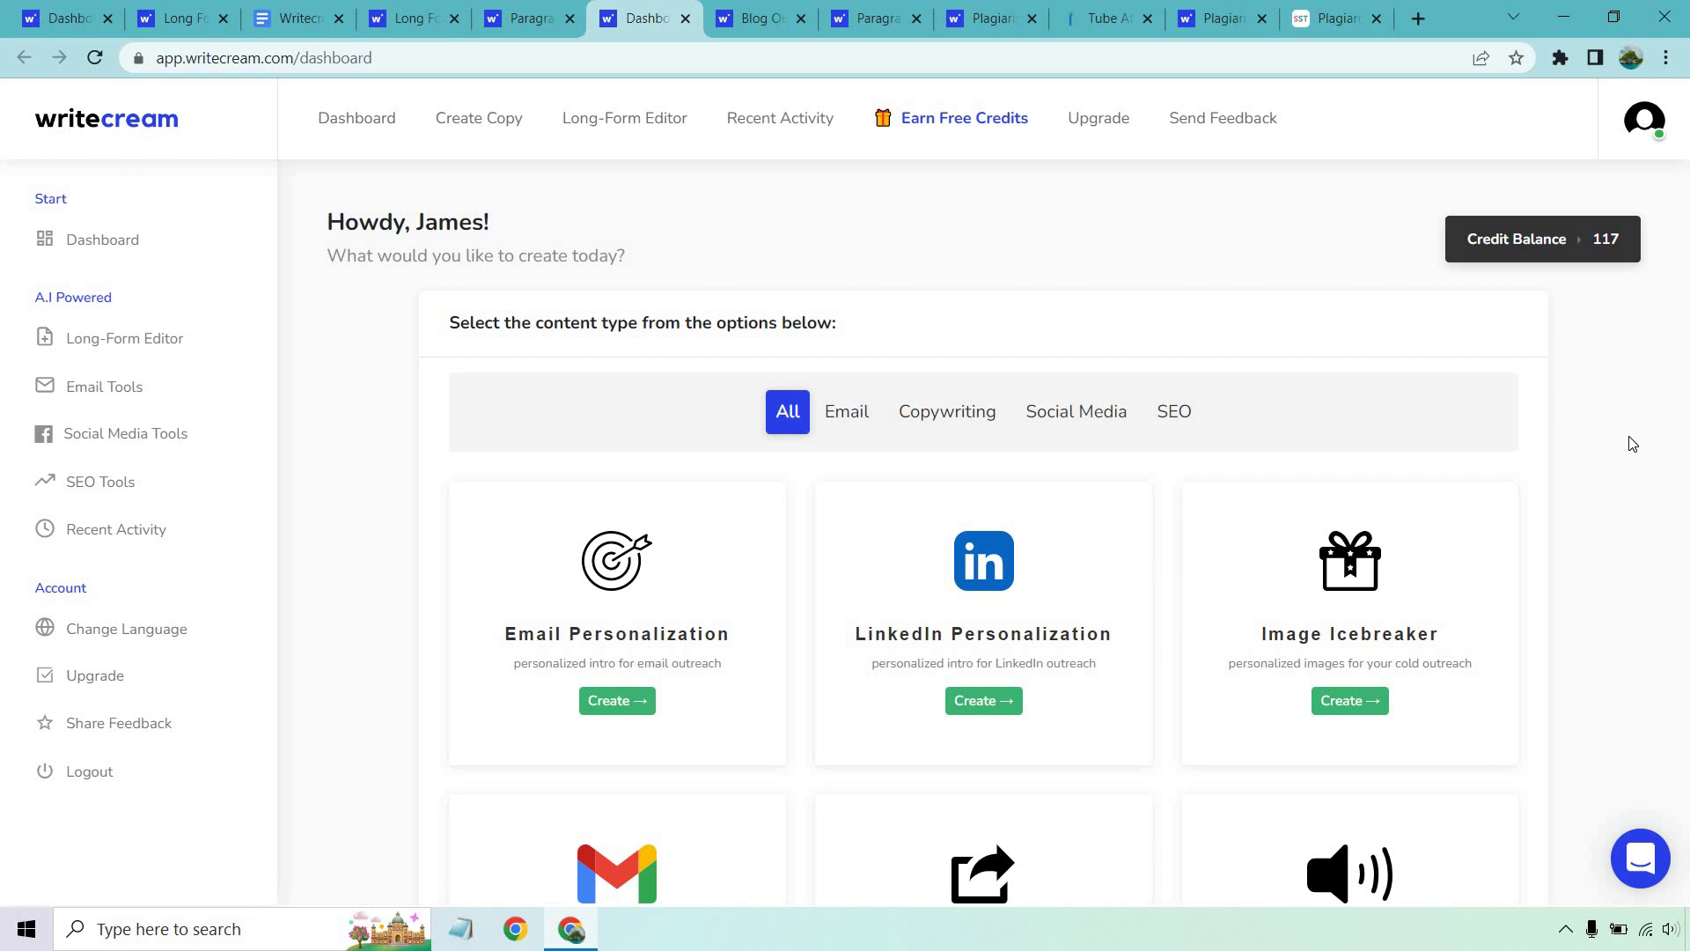
- Glance at the Create Blog Outline page, then return to the empty Paragraph Generator
click(757, 17)
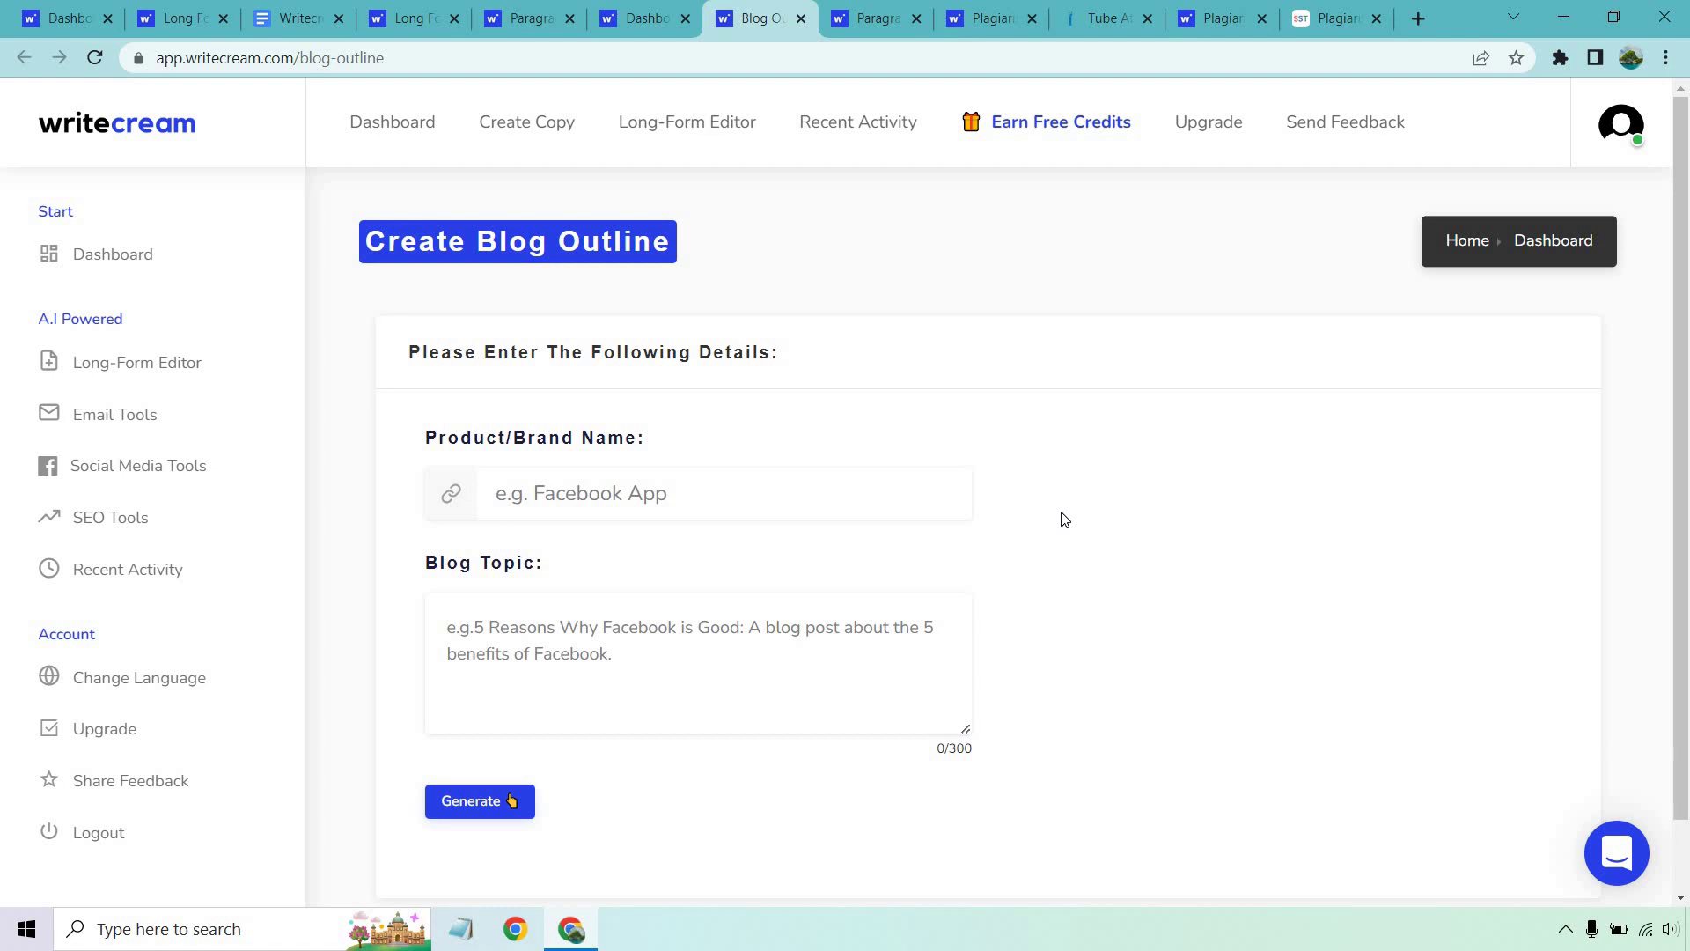
click(866, 15)
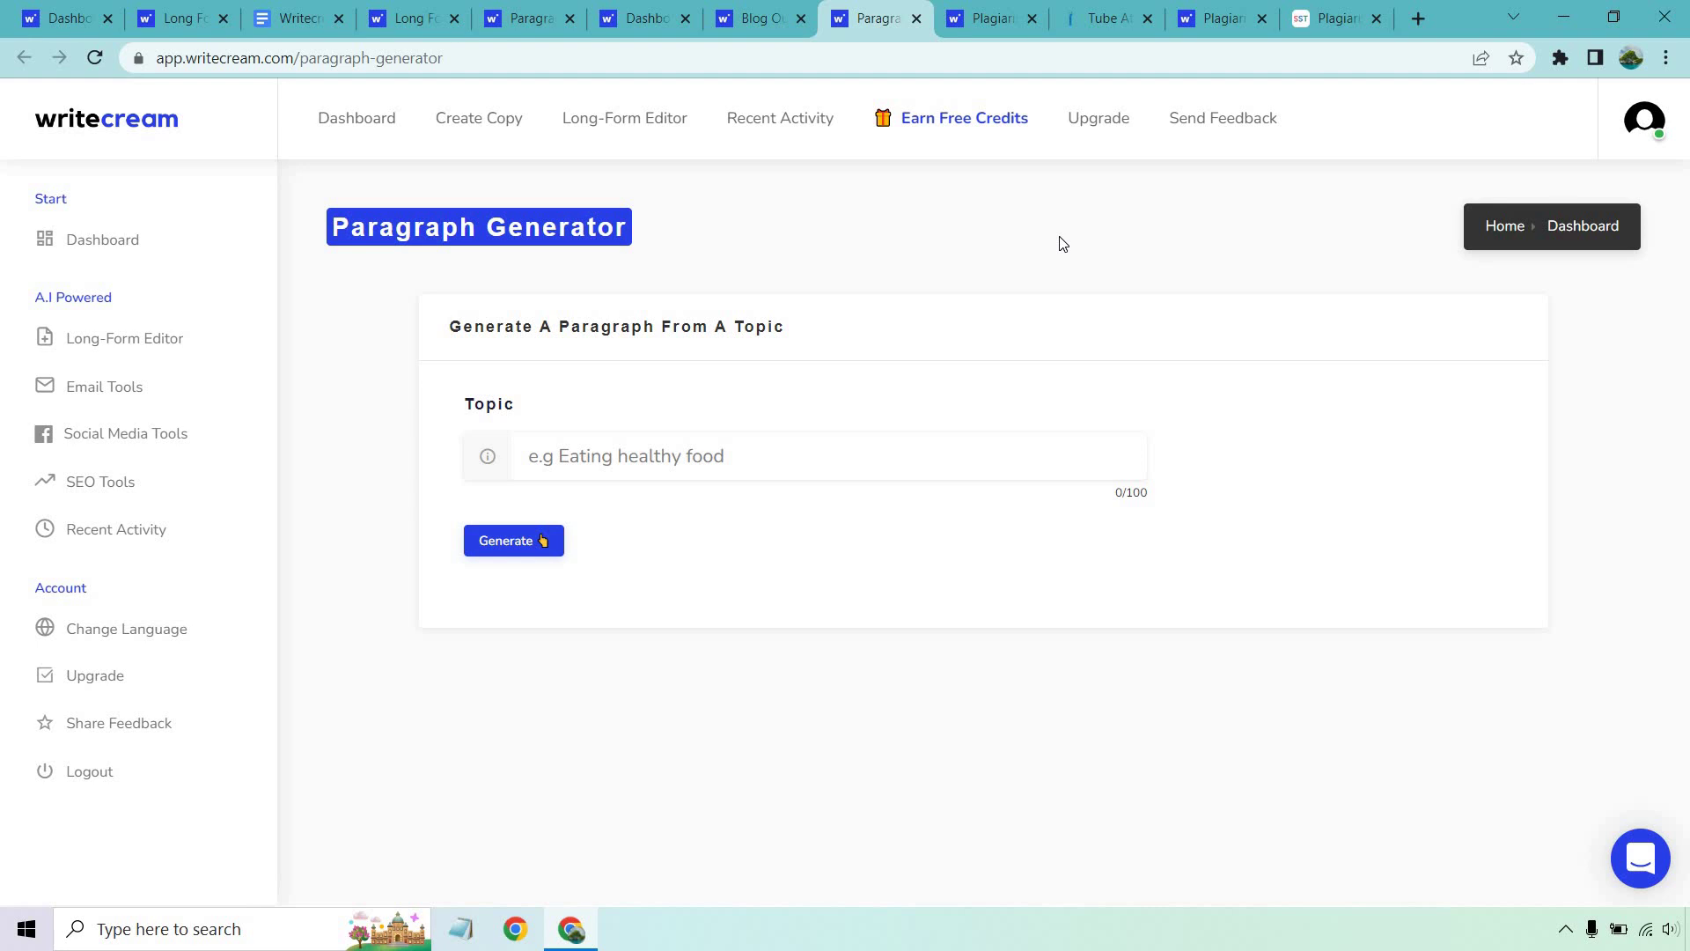
- Show the Plagiarism Check rating the 148-character keyword passage 0% unique, 100% plagiarised
click(990, 17)
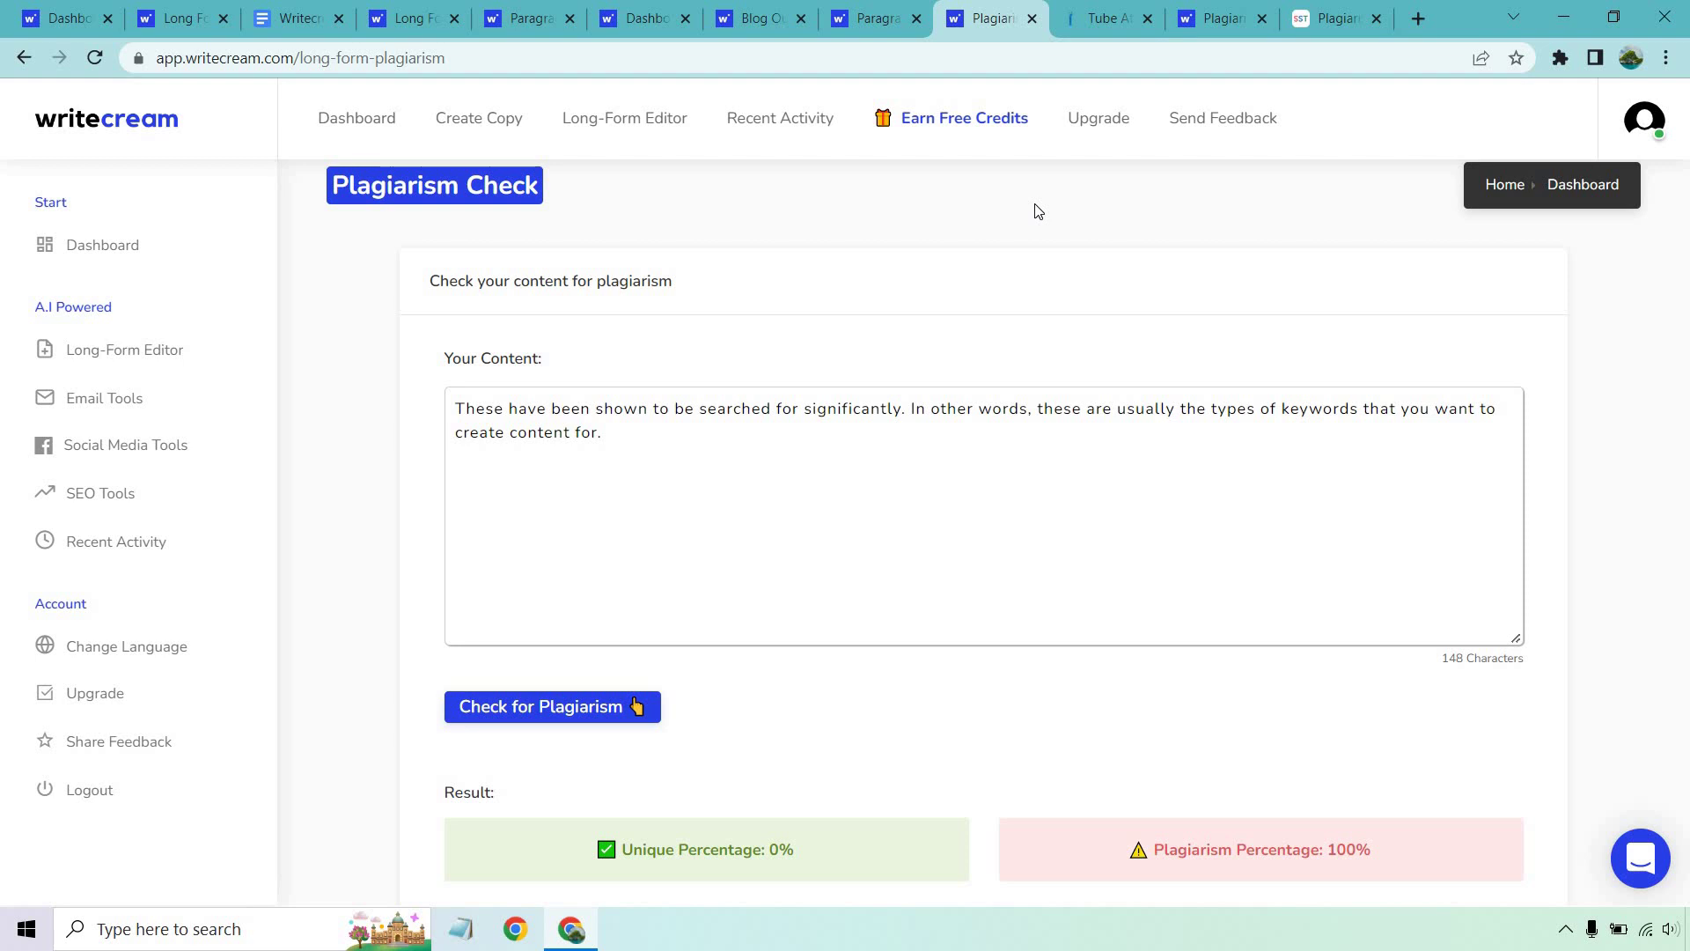
click(1087, 17)
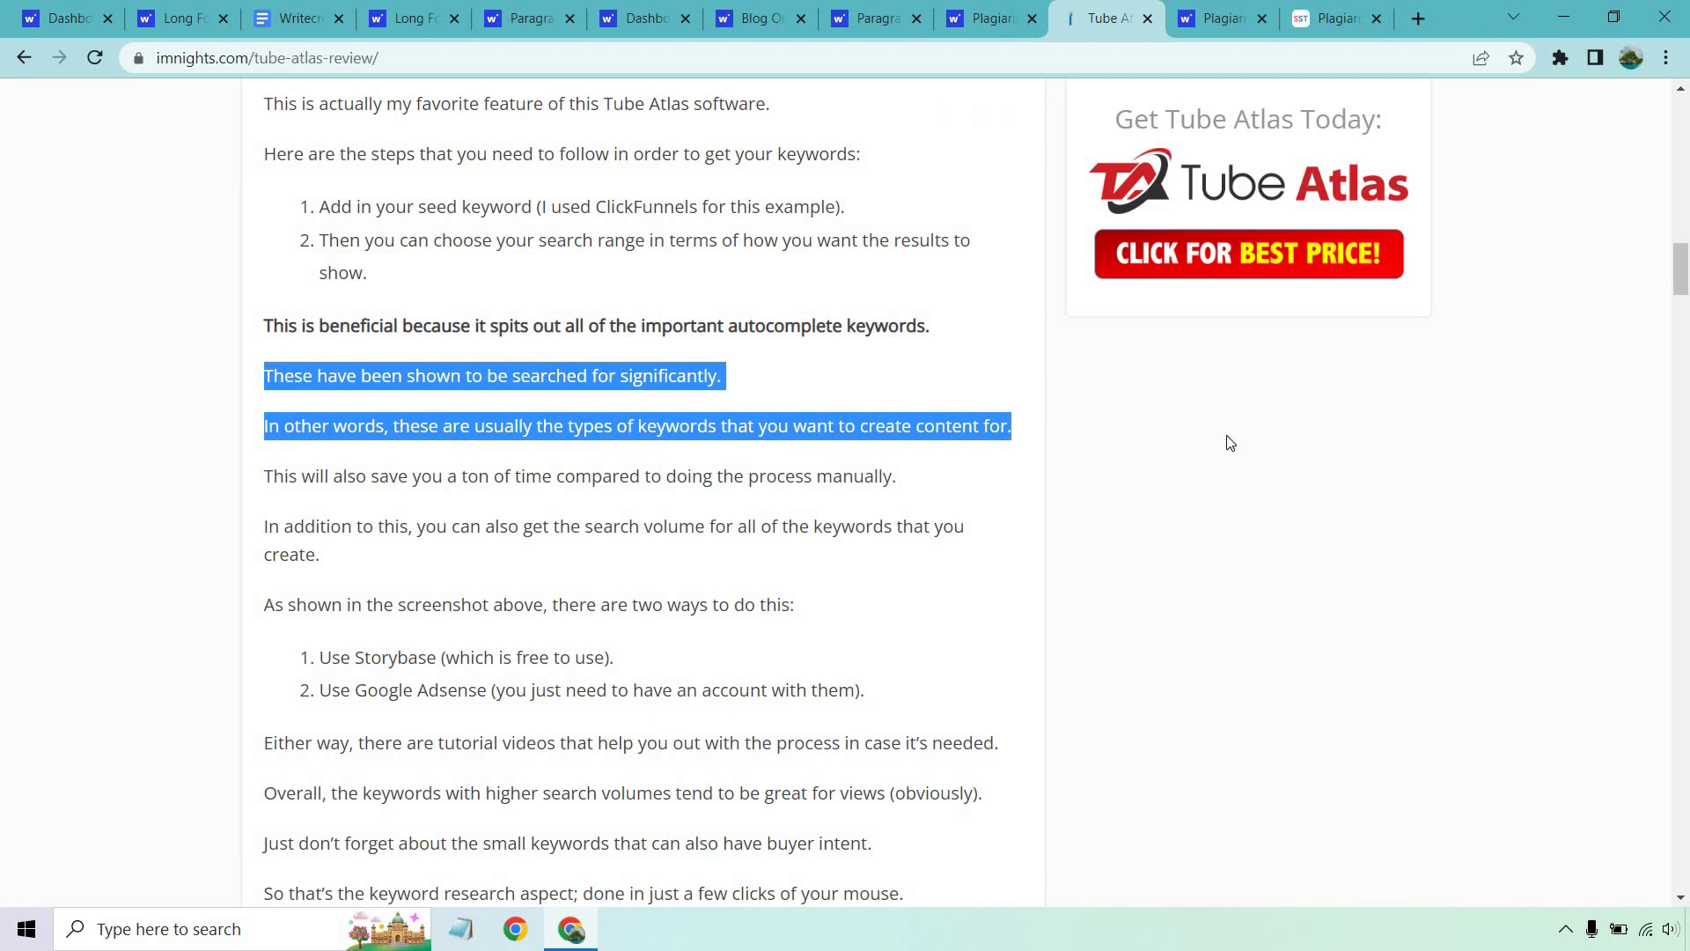
click(977, 19)
scroll(1050, 225, down, 1)
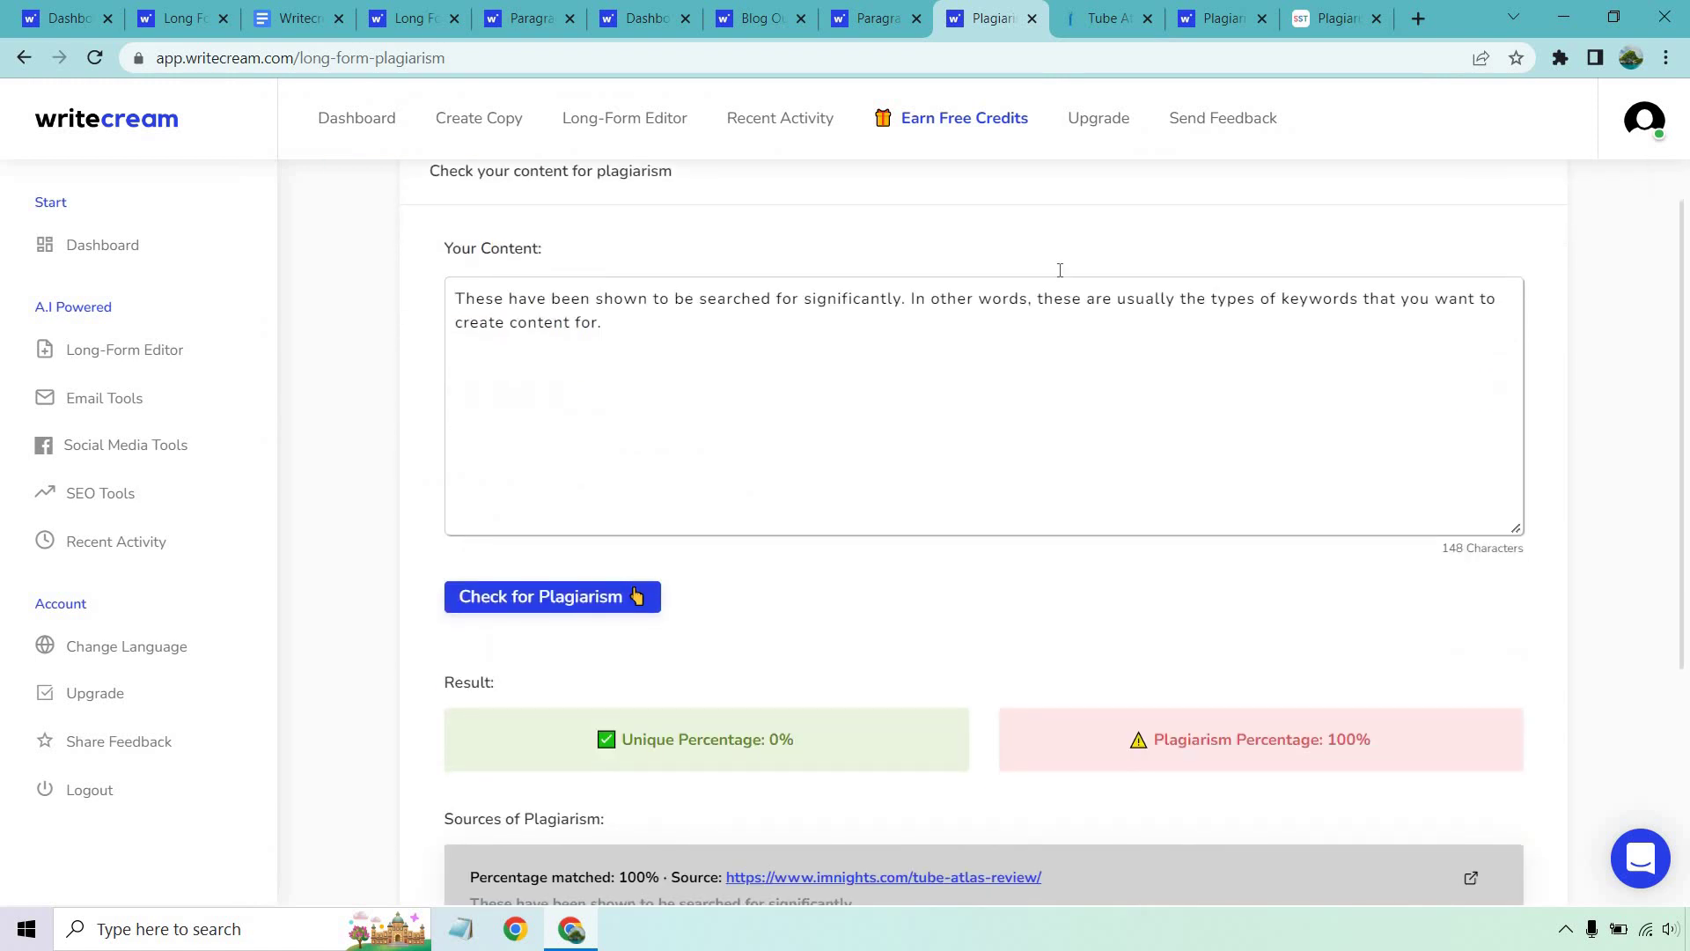
scroll(1114, 683, down, 1)
scroll(1053, 540, up, 2)
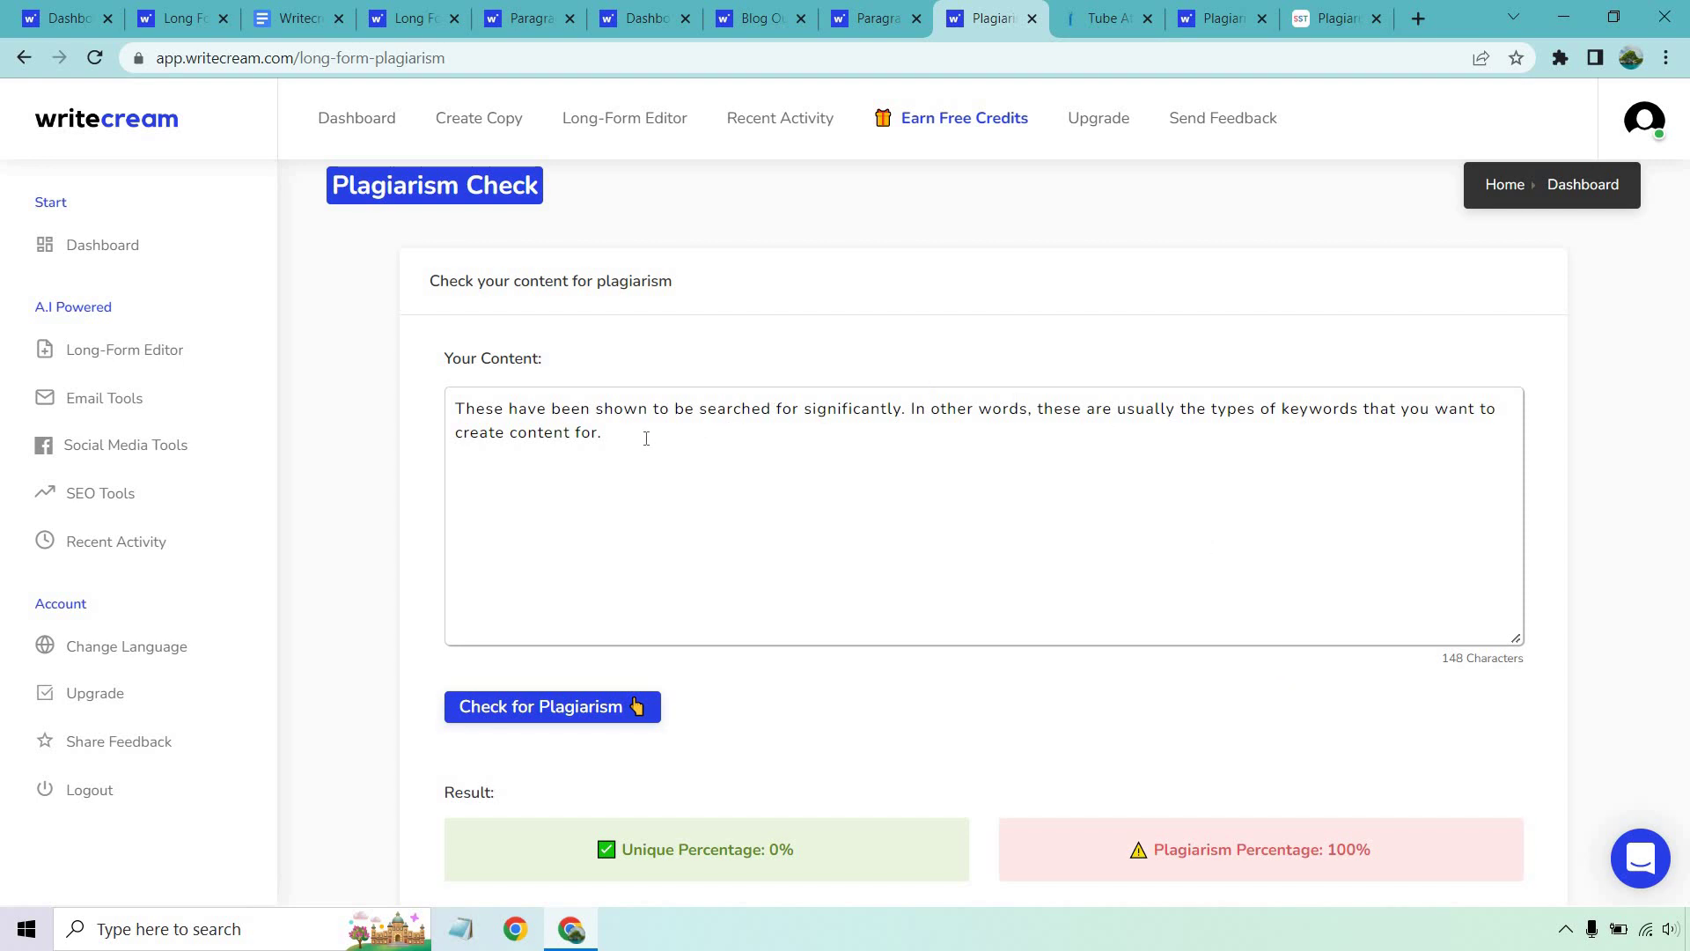
drag(604, 432, 448, 407)
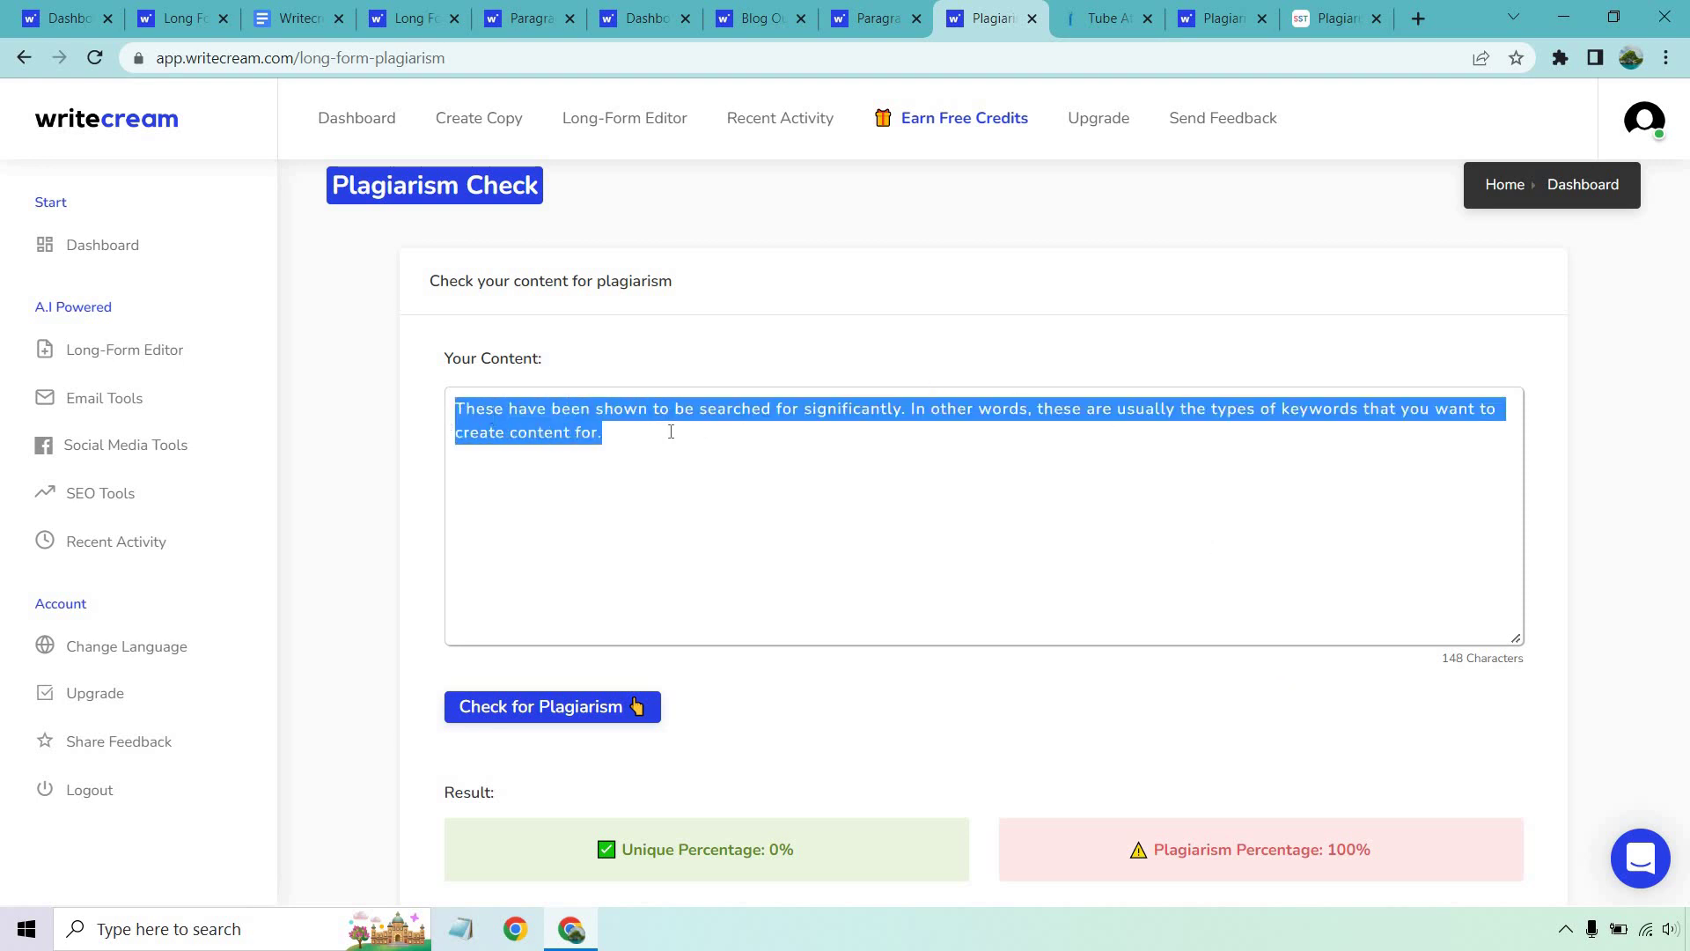
click(667, 430)
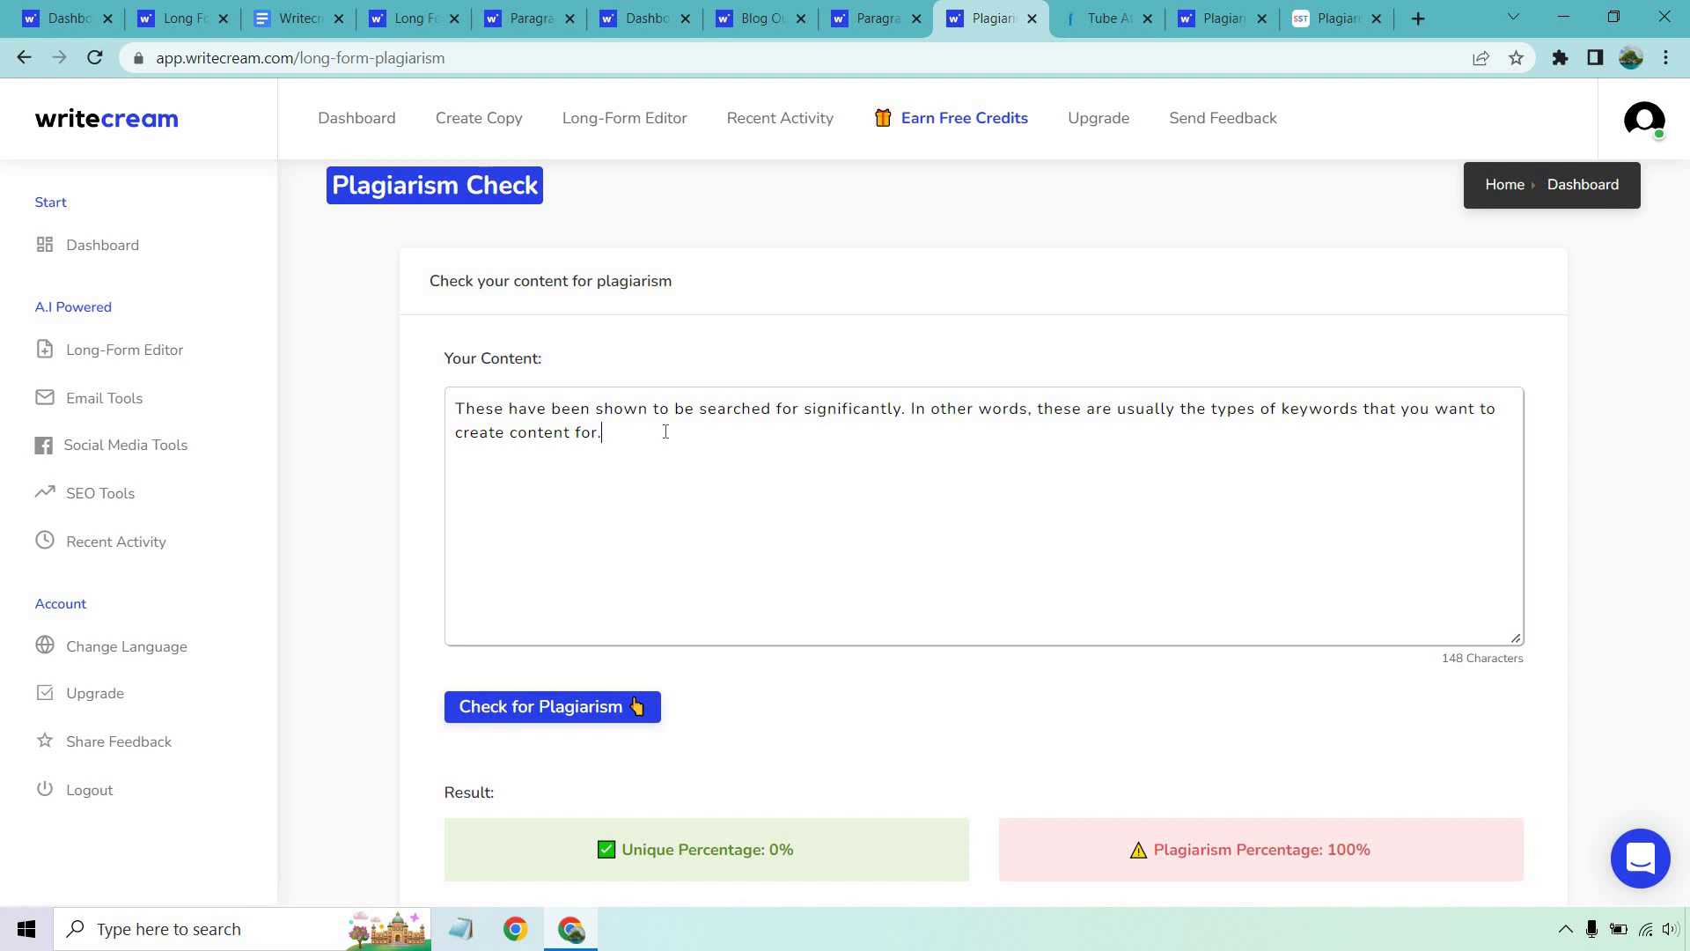
- Scroll through SmallSEOTools' 33% plagiarised, 67% unique verdict, then return to Writecream's check
click(1333, 19)
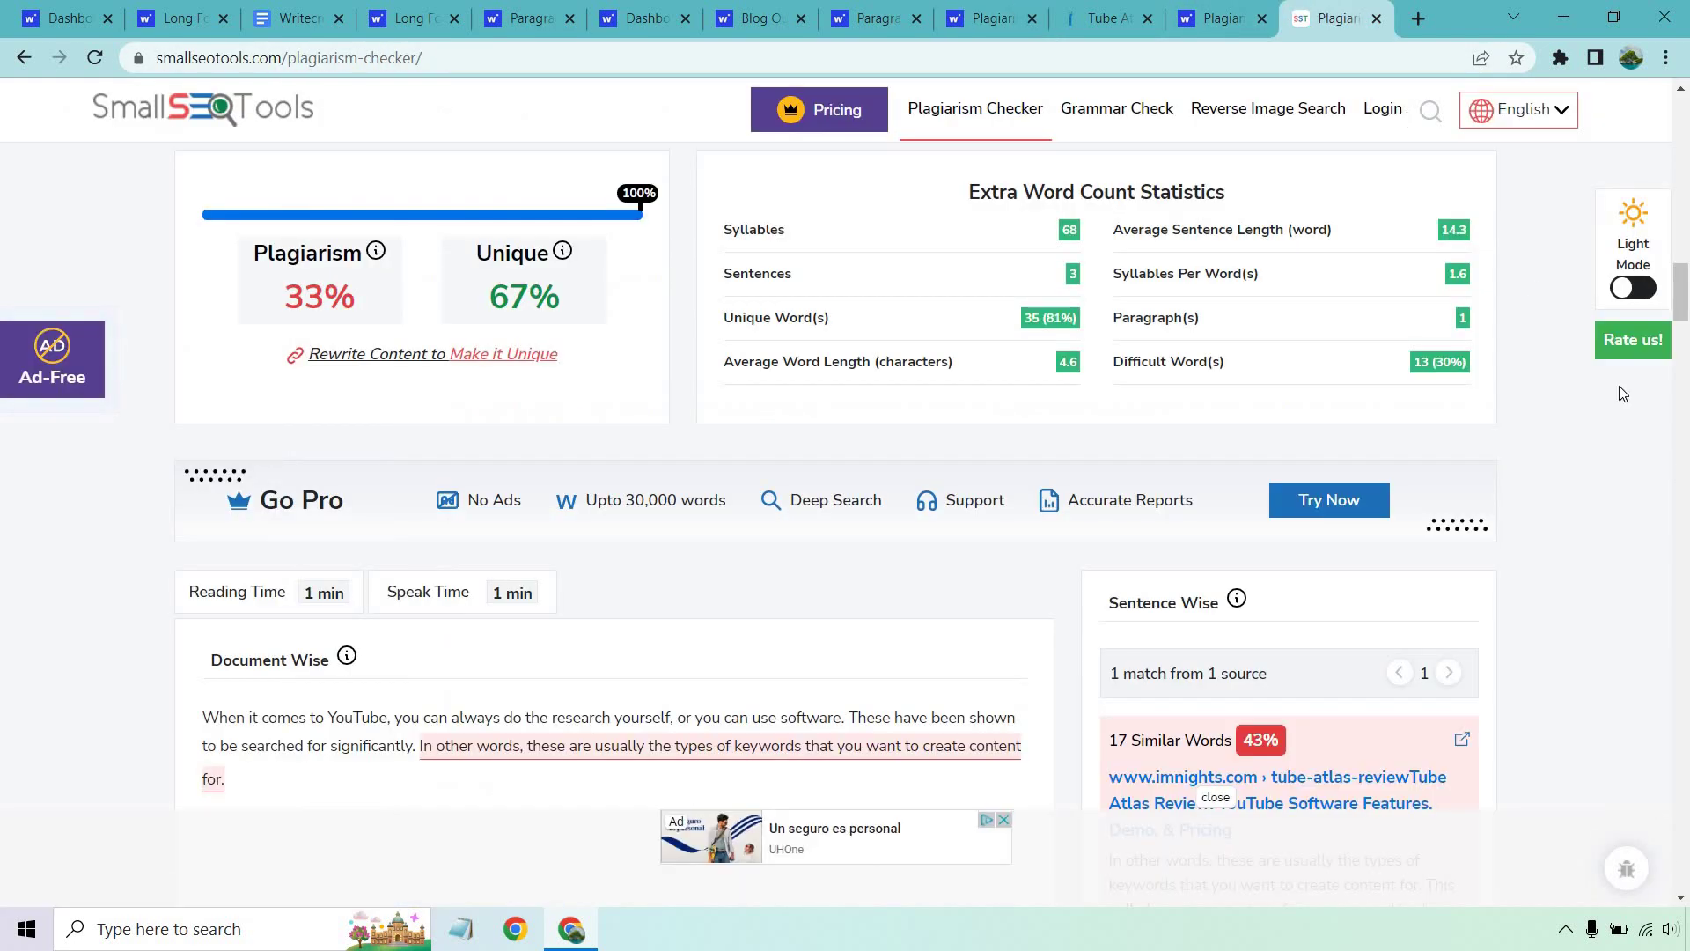
scroll(566, 504, down, 3)
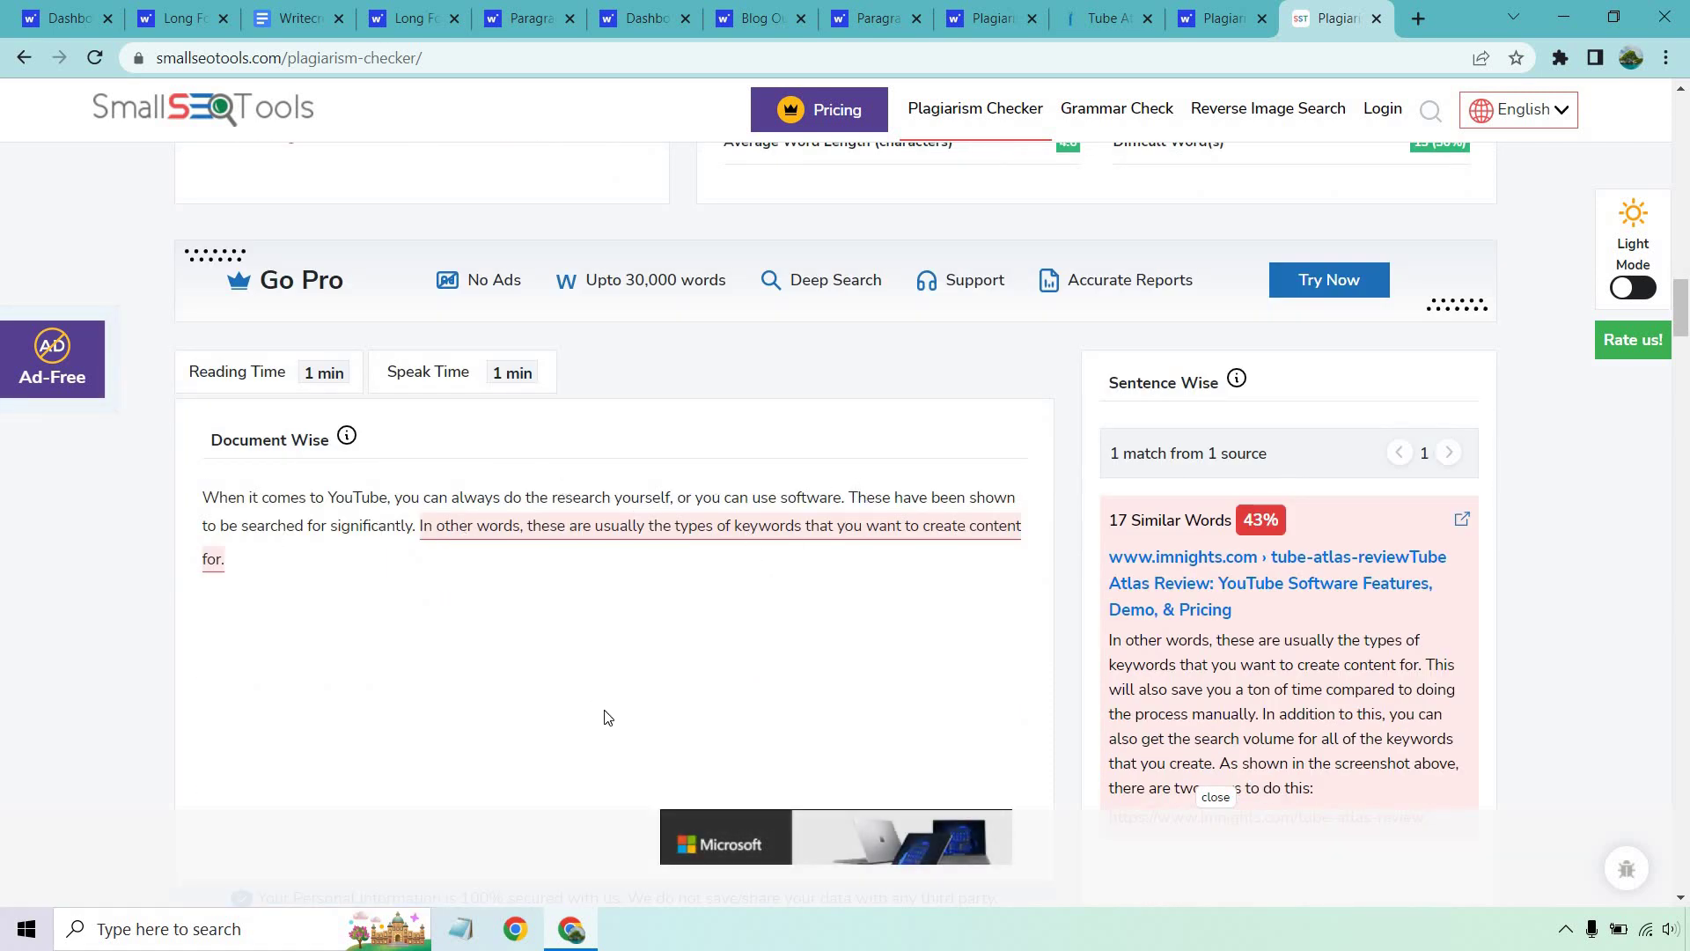
scroll(605, 717, up, 1)
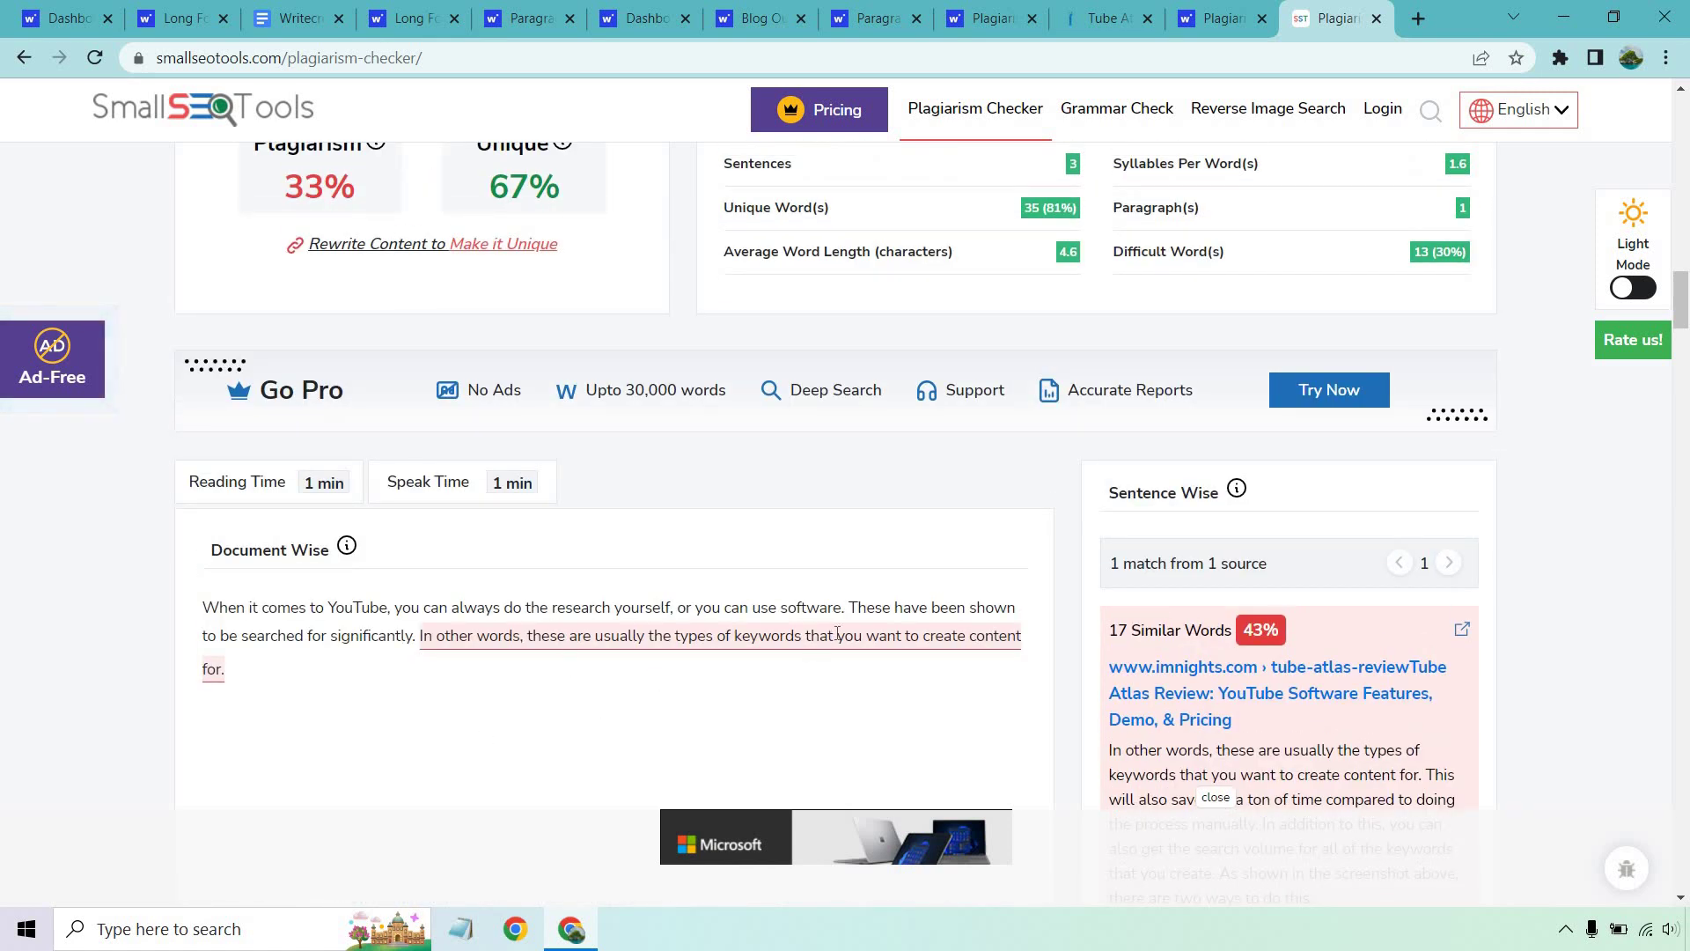
click(991, 19)
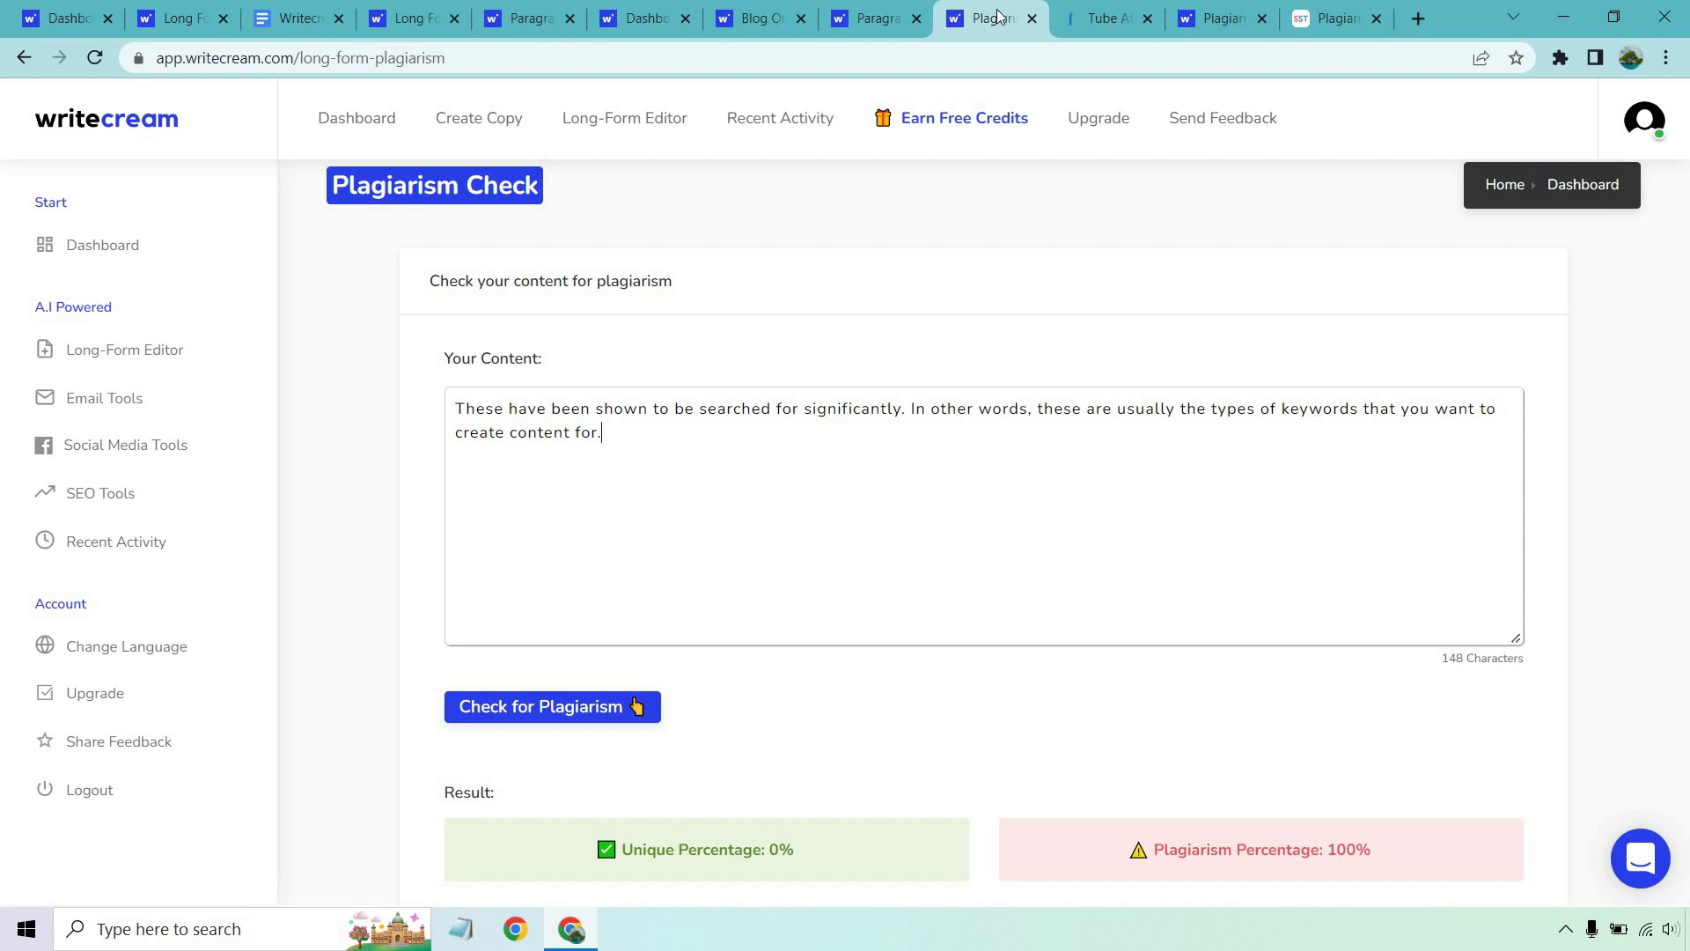
- Inspect the 240-character passage's 0% plagiarism result and its last two copied sentences
click(1180, 20)
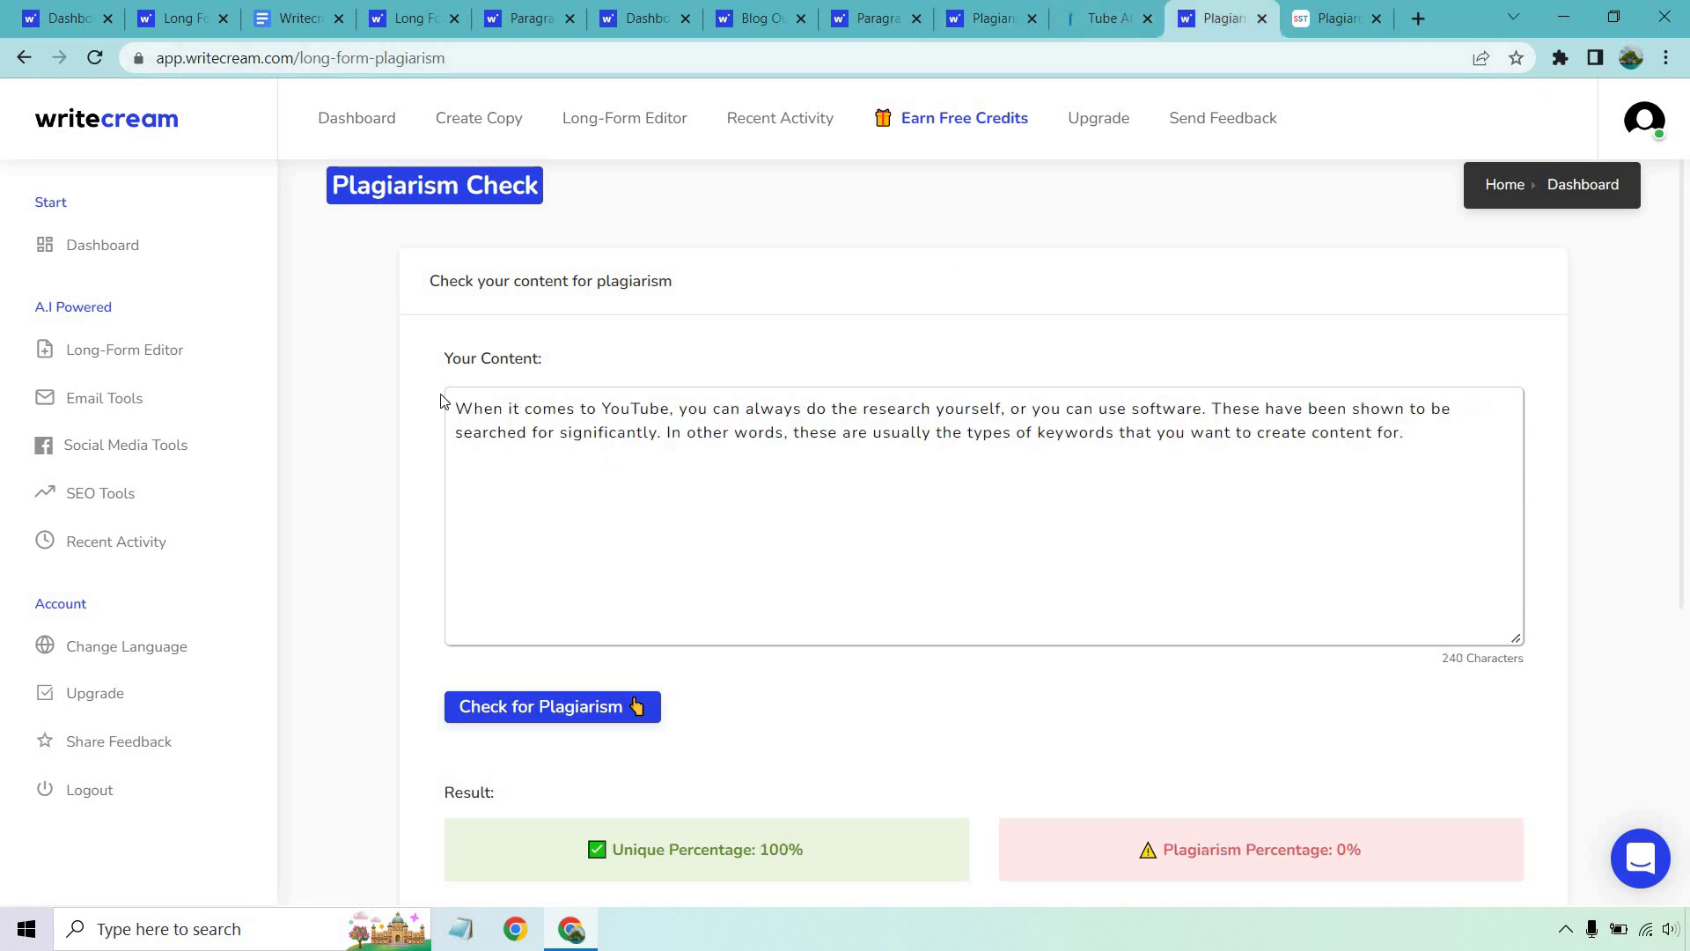
drag(484, 409, 1203, 407)
click(1626, 319)
scroll(1624, 317, down, 3)
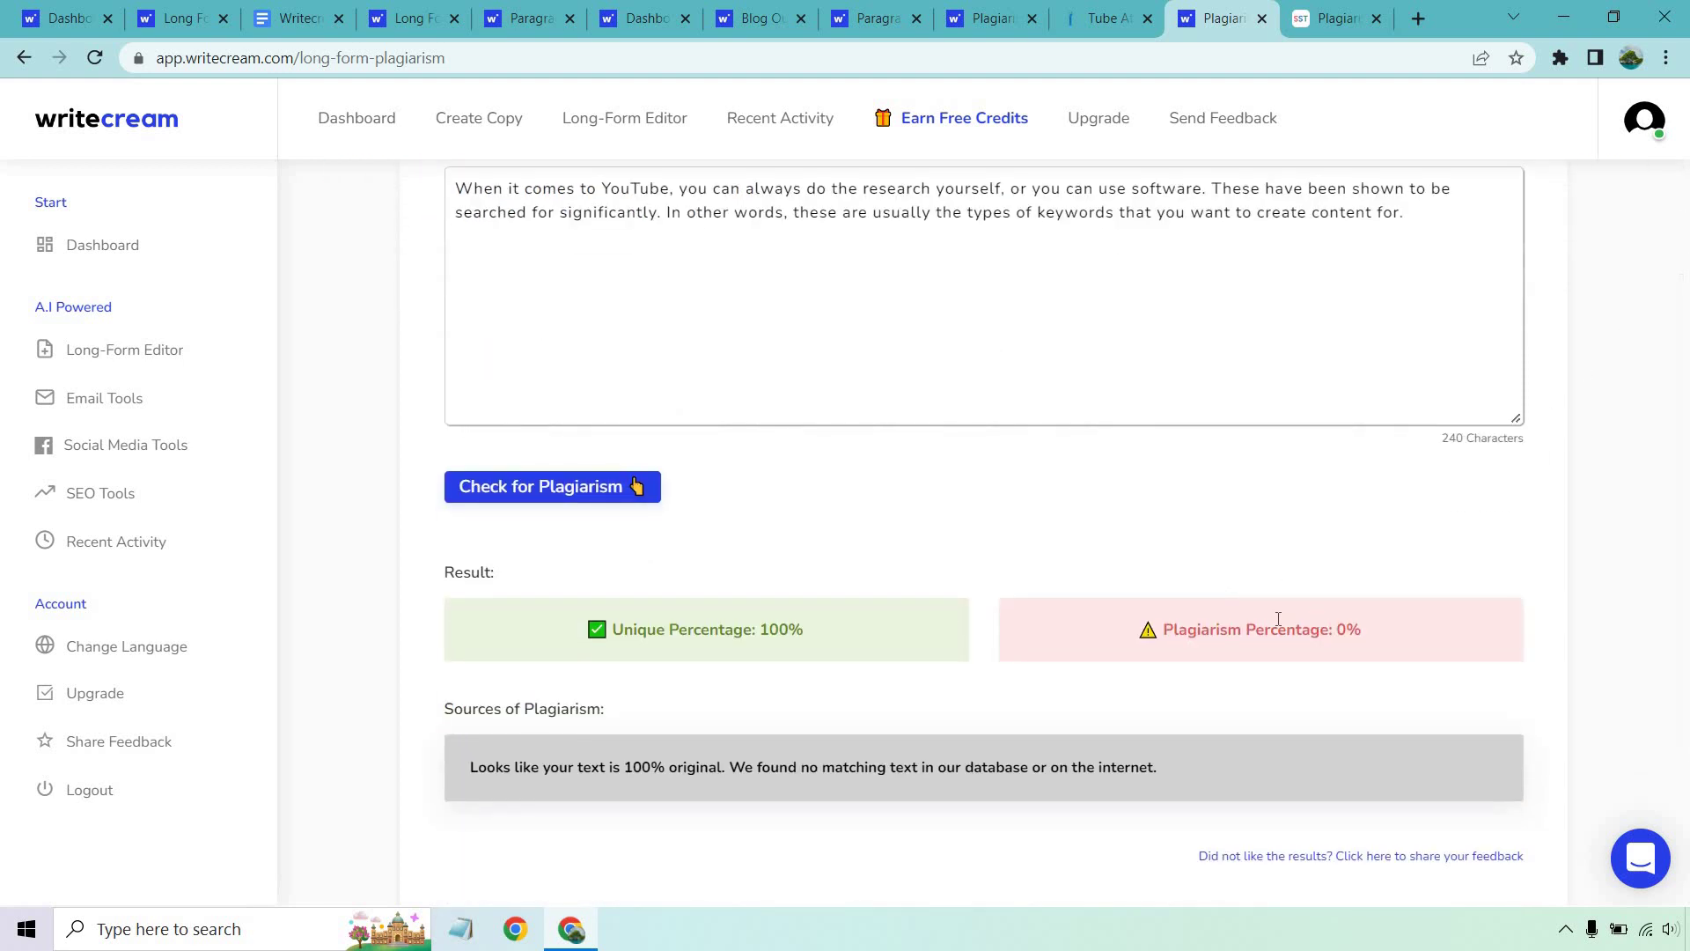
drag(1378, 629, 1162, 629)
click(1175, 365)
scroll(1180, 358, up, 3)
drag(1213, 407, 1241, 408)
drag(1412, 465, 1426, 474)
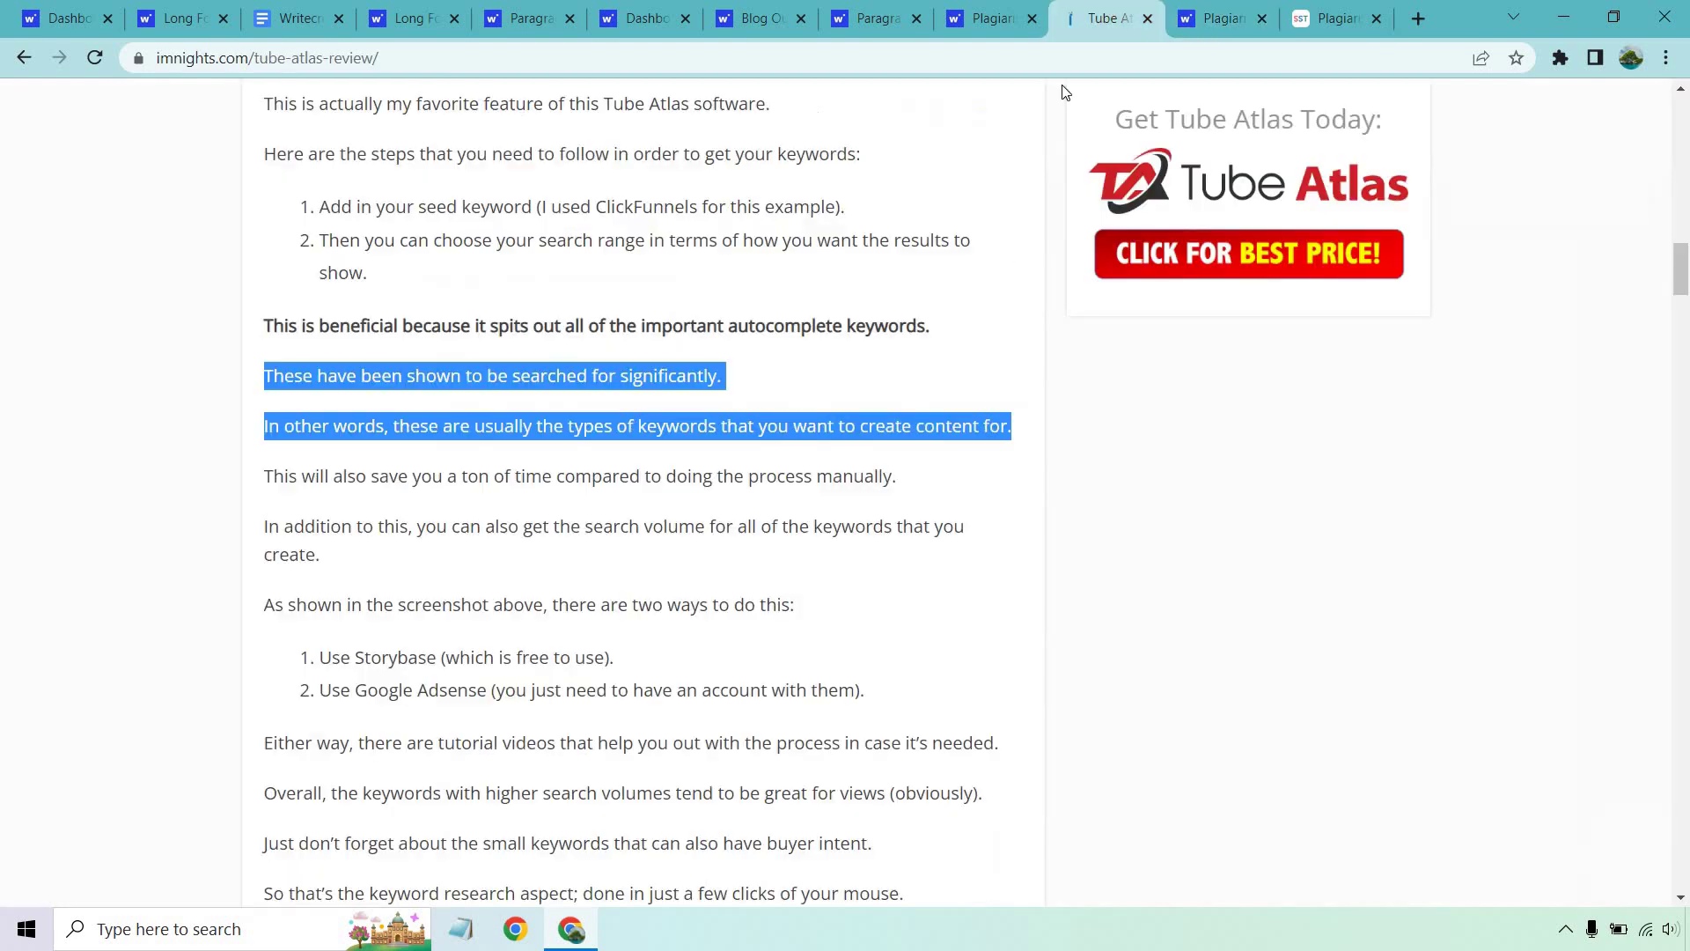
- Compare with the original article, then rerun the check, confirming 100% unique with no sources
click(1110, 14)
click(1219, 17)
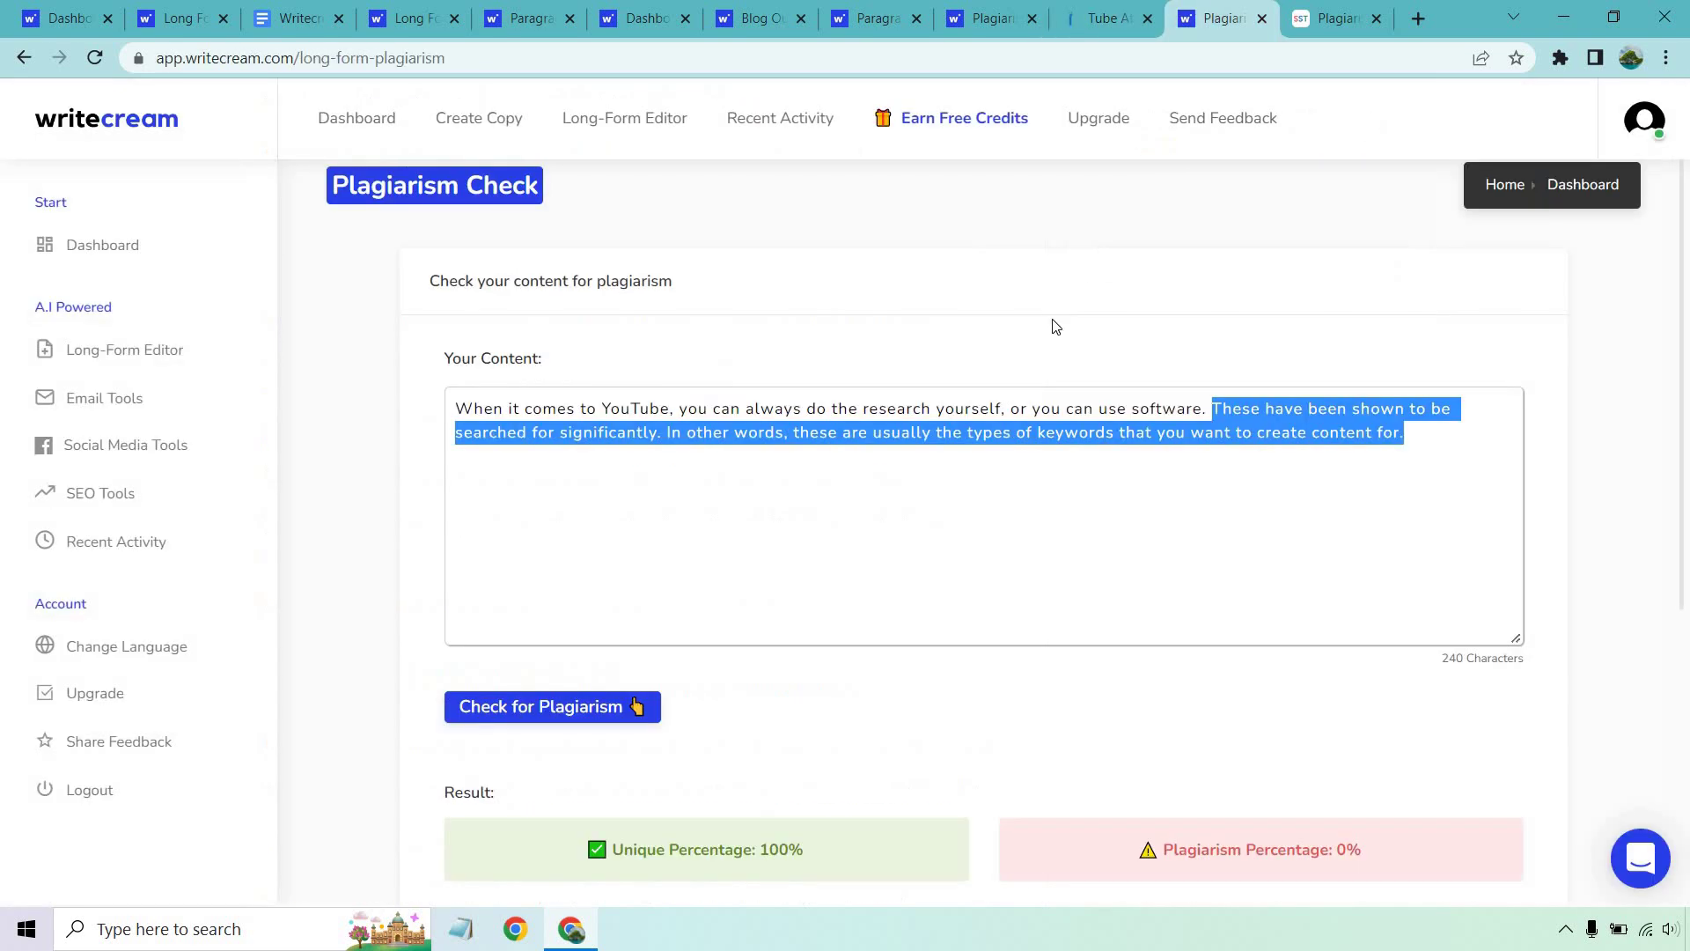
click(1056, 325)
click(555, 709)
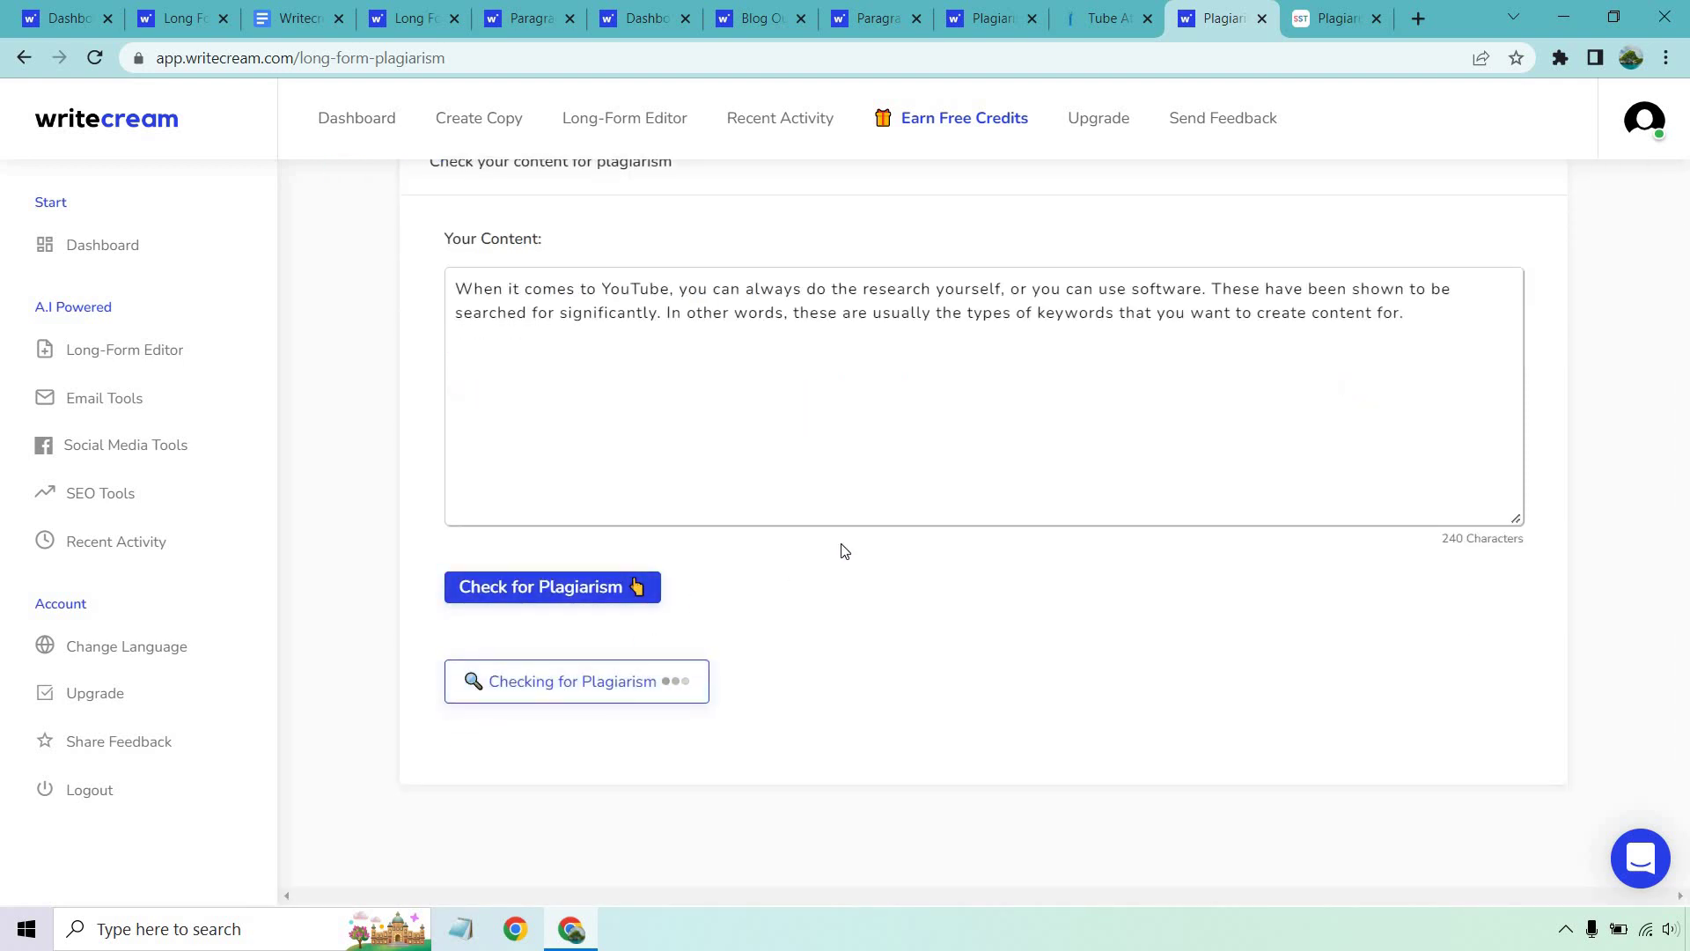
scroll(841, 551, down, 3)
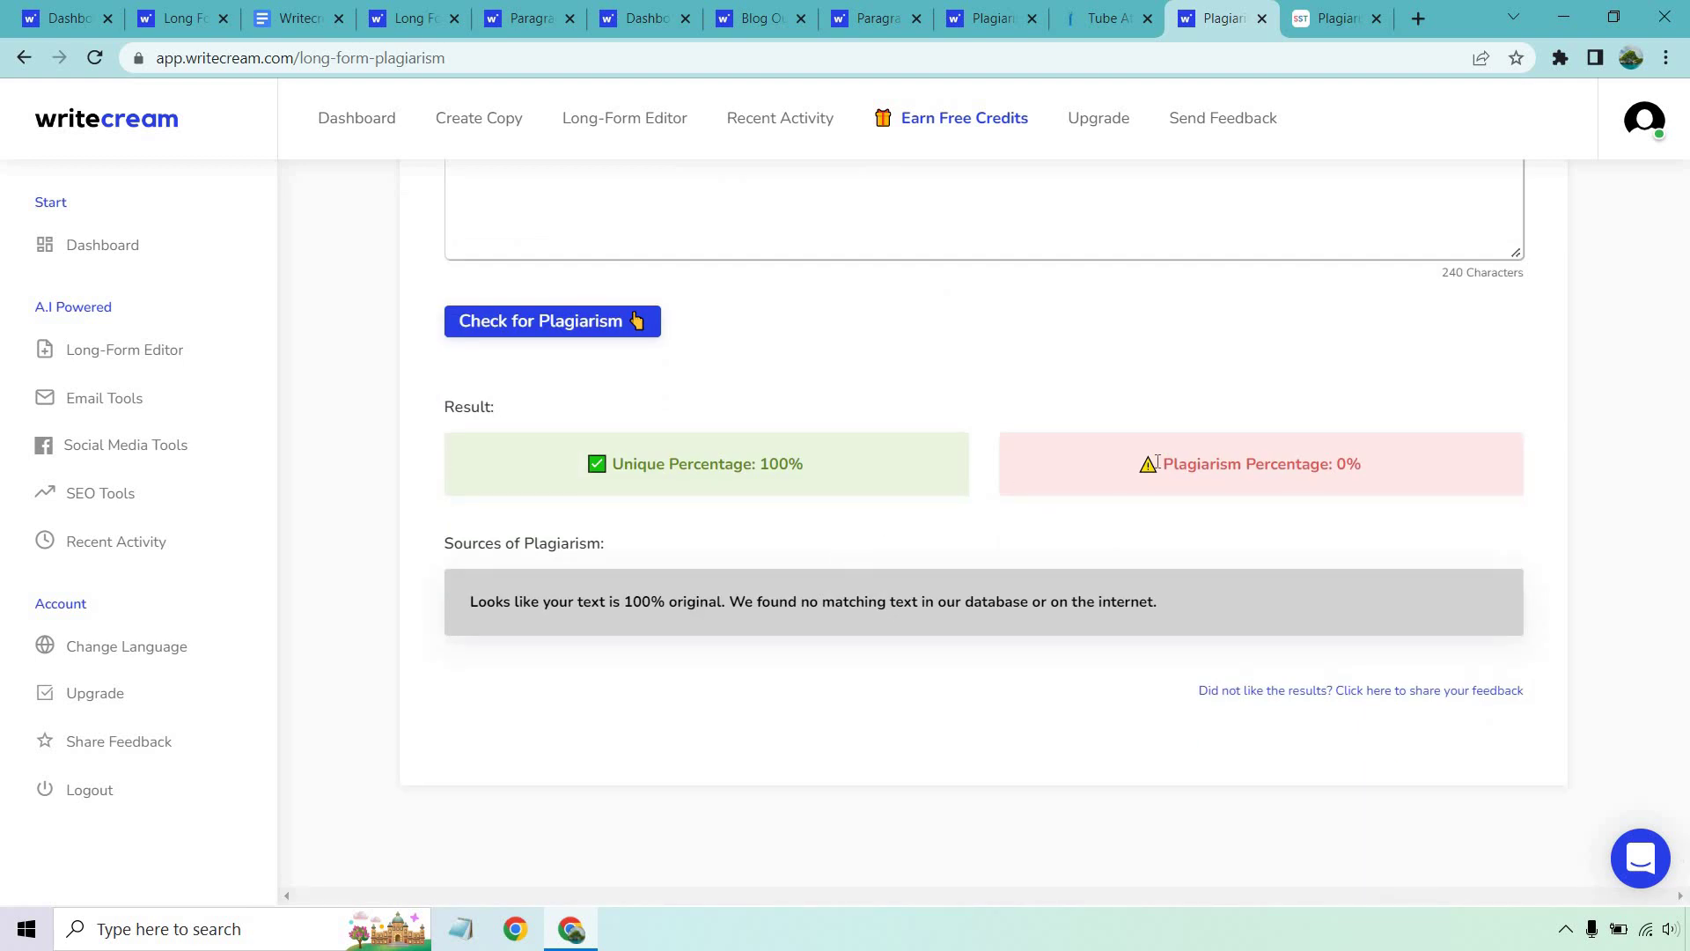
drag(1157, 462, 1399, 471)
click(1292, 419)
scroll(1267, 416, up, 4)
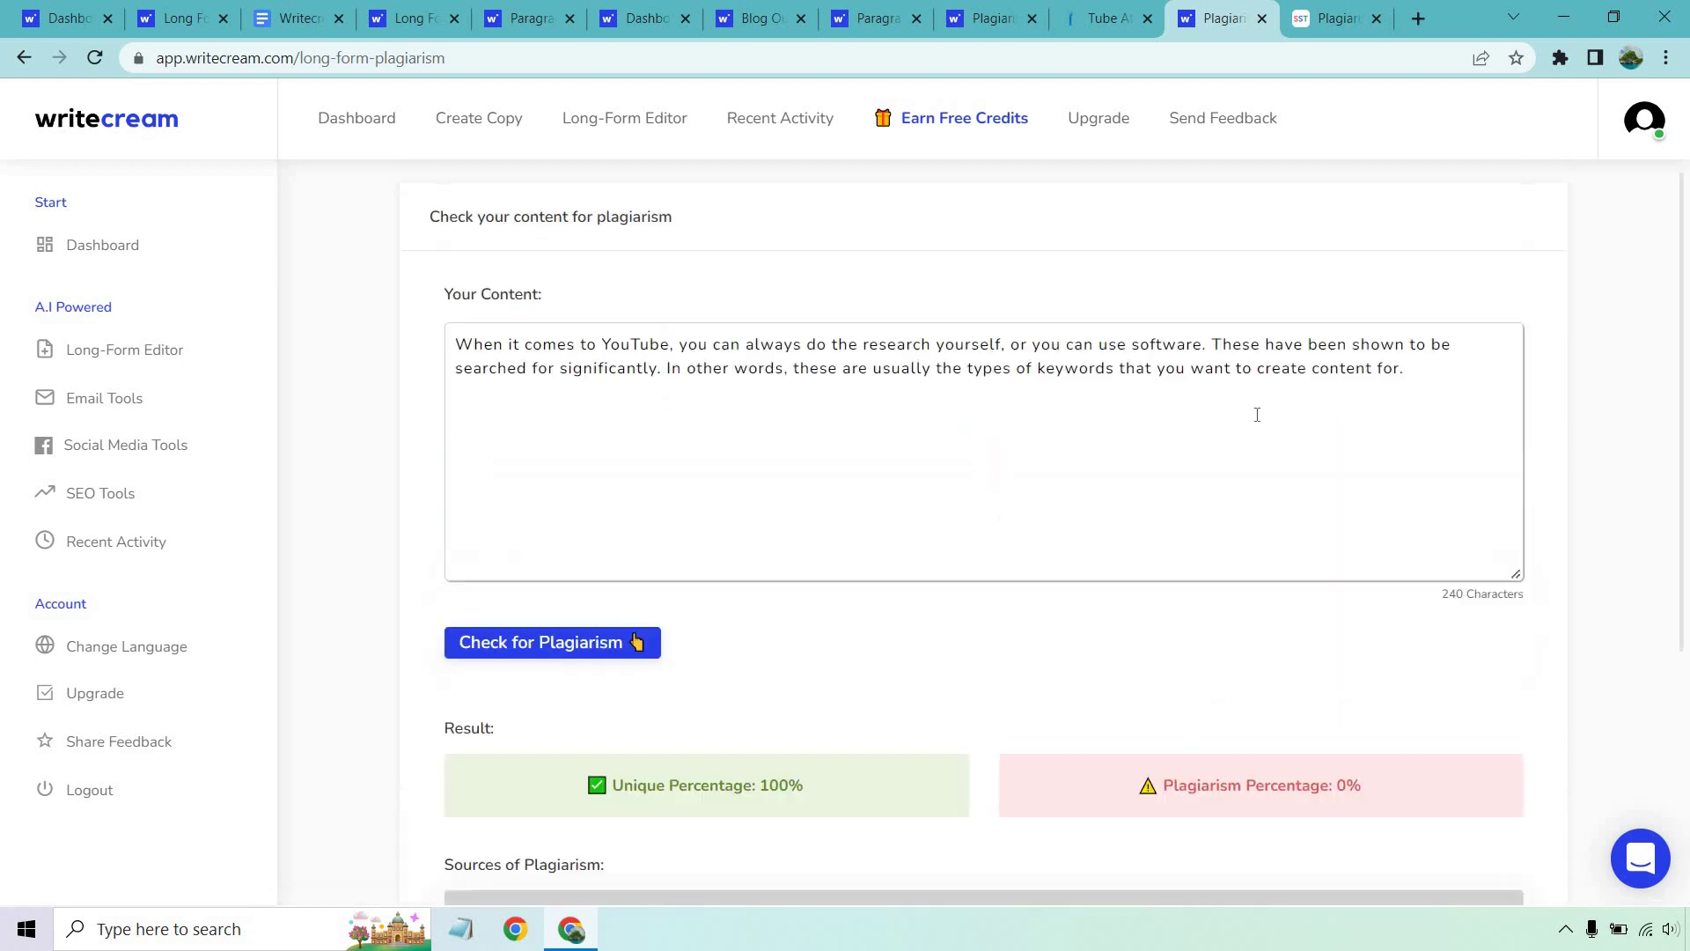
scroll(1256, 414, up, 1)
- Delete the opening sentence and recheck, now 100% plagiarised from imnights, then view SmallSEOTools
drag(1210, 408, 315, 414)
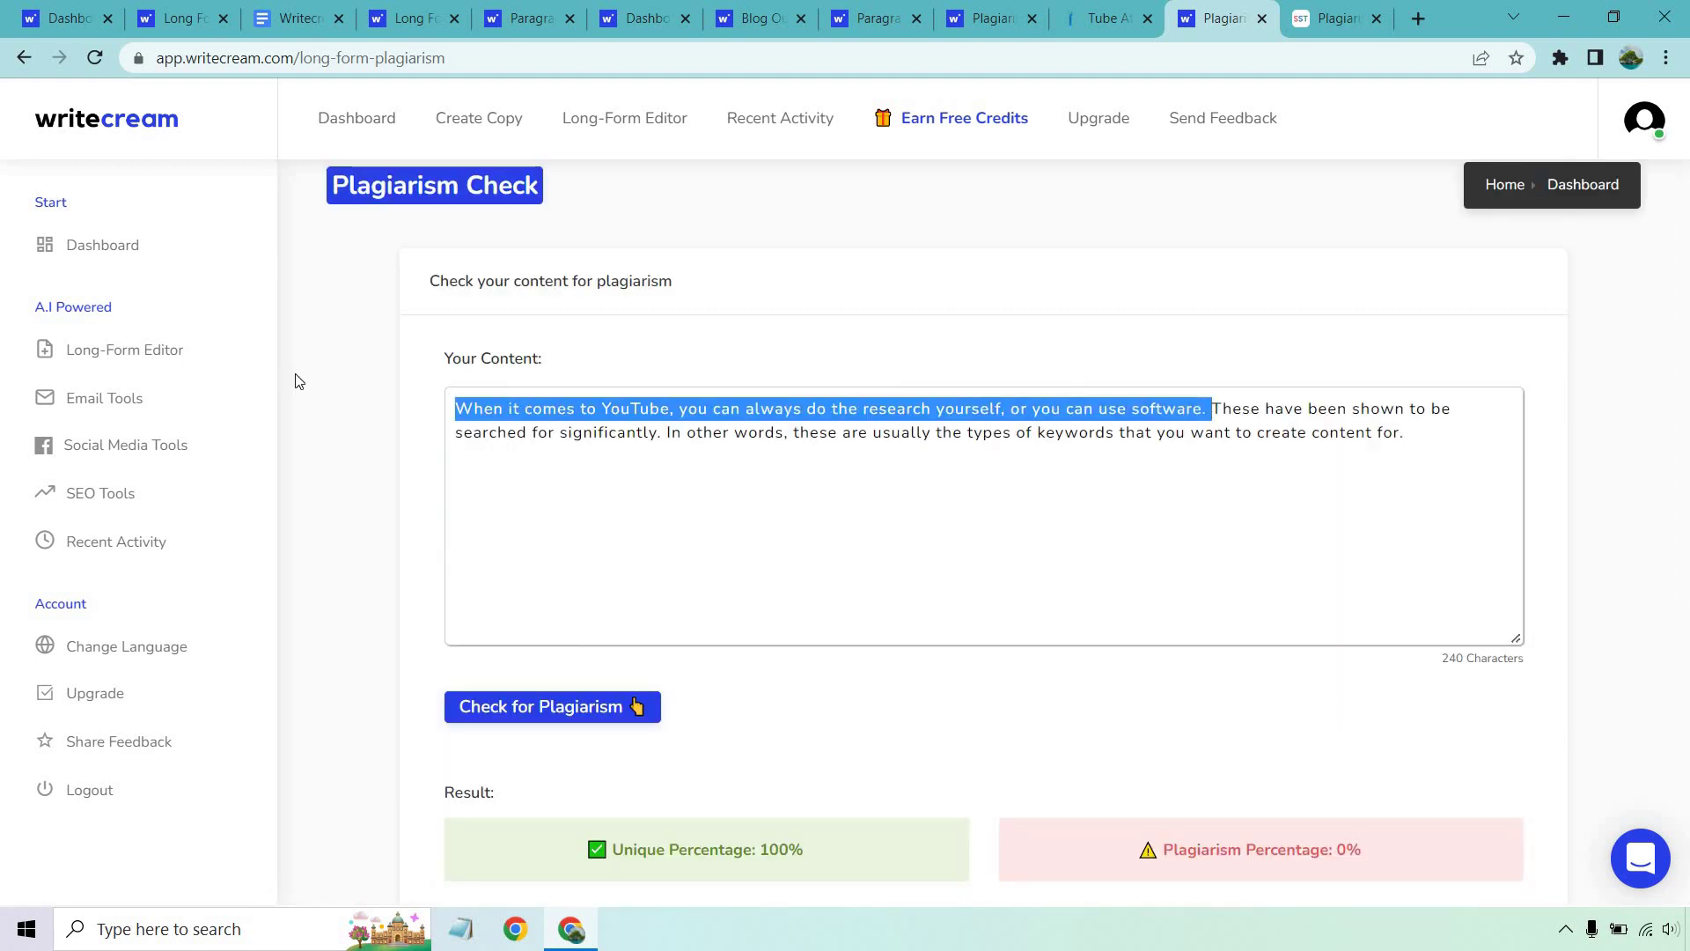
key(BackSpace)
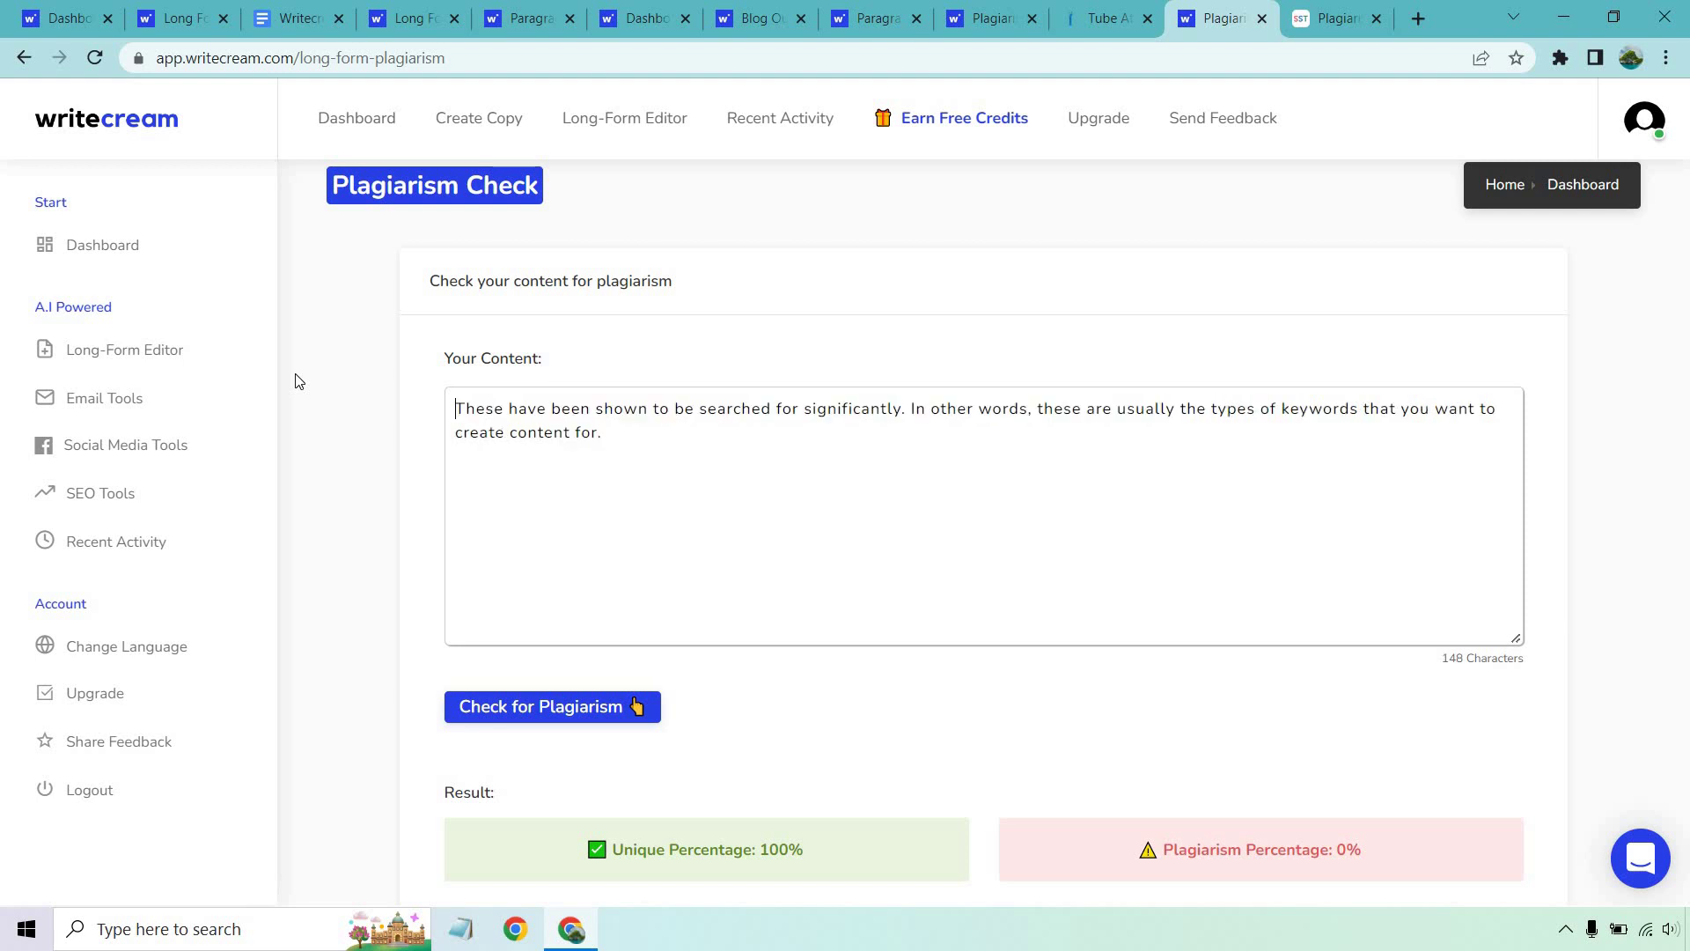
click(560, 709)
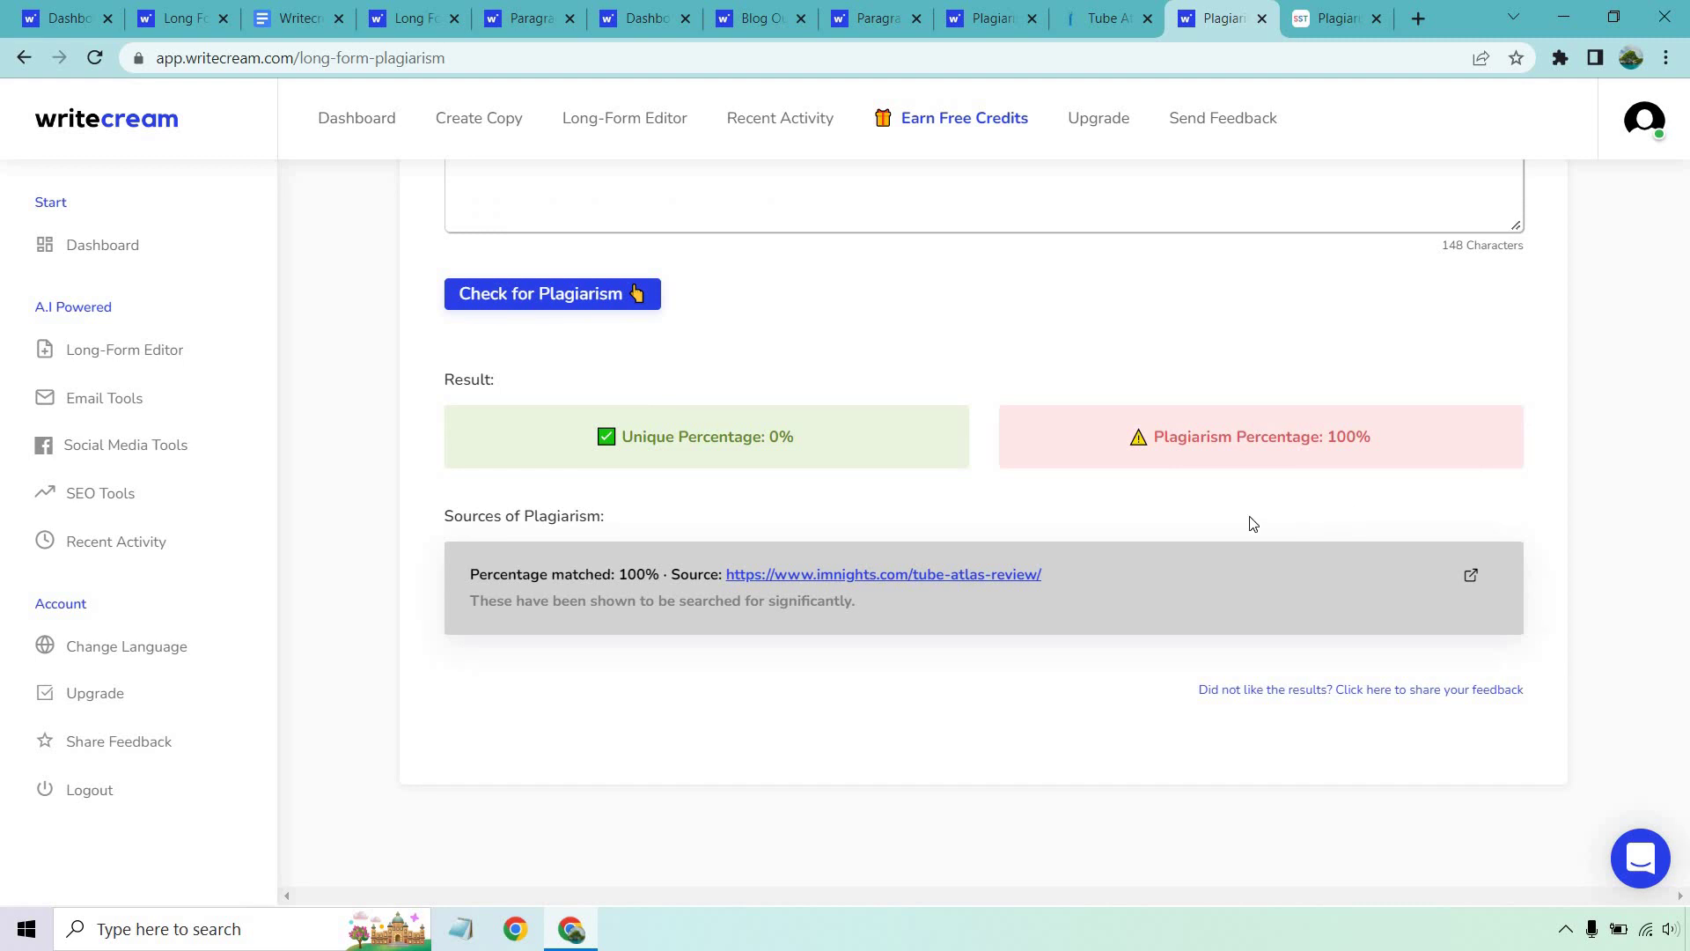
scroll(1254, 520, up, 5)
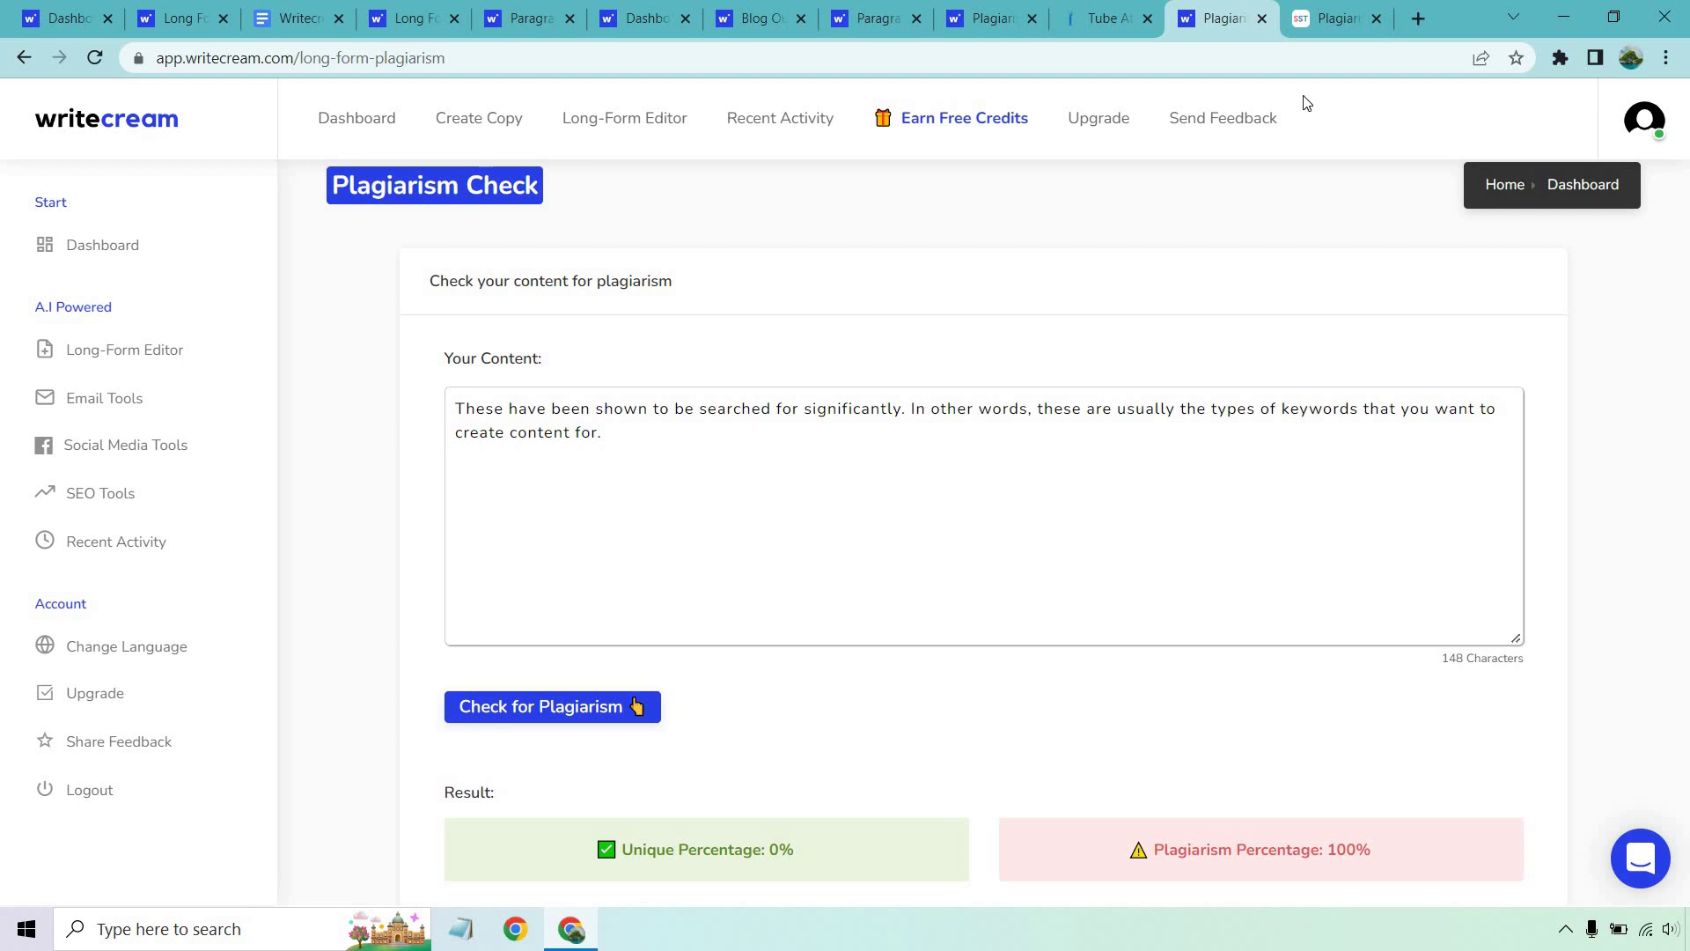
click(1322, 15)
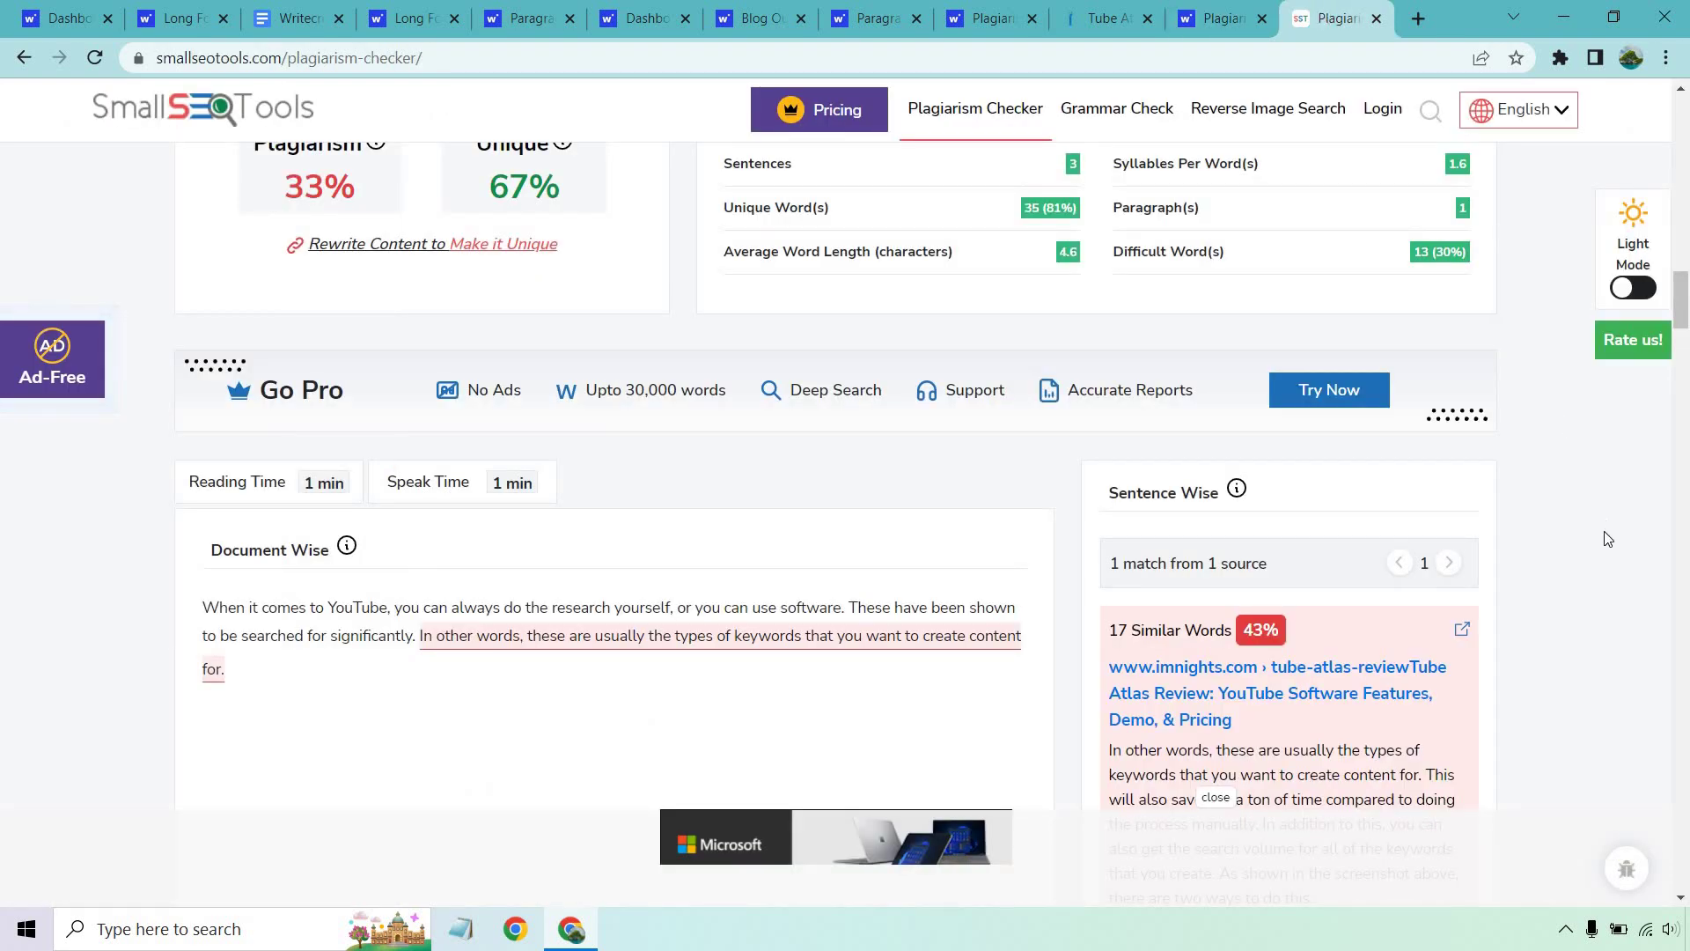
- Return to Writecream's Plagiarism Check showing the 148-character passage at 100% plagiarism
click(1225, 18)
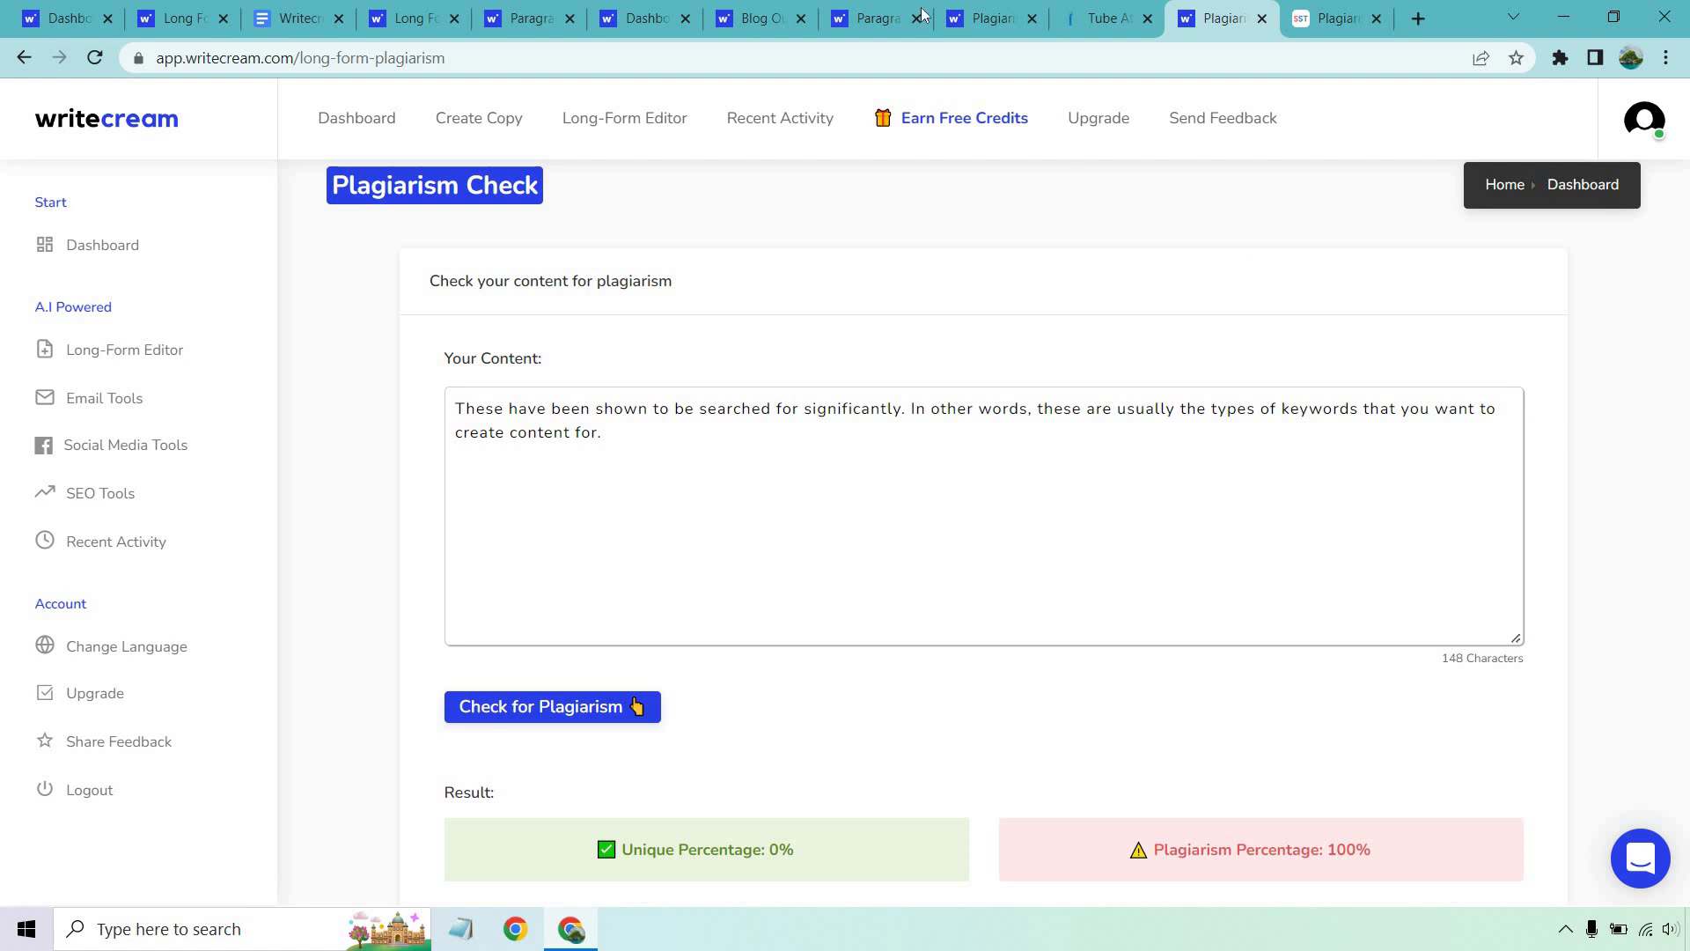
- Switch back to the Paragraph Generator, its Topic field empty at 0/100
click(873, 19)
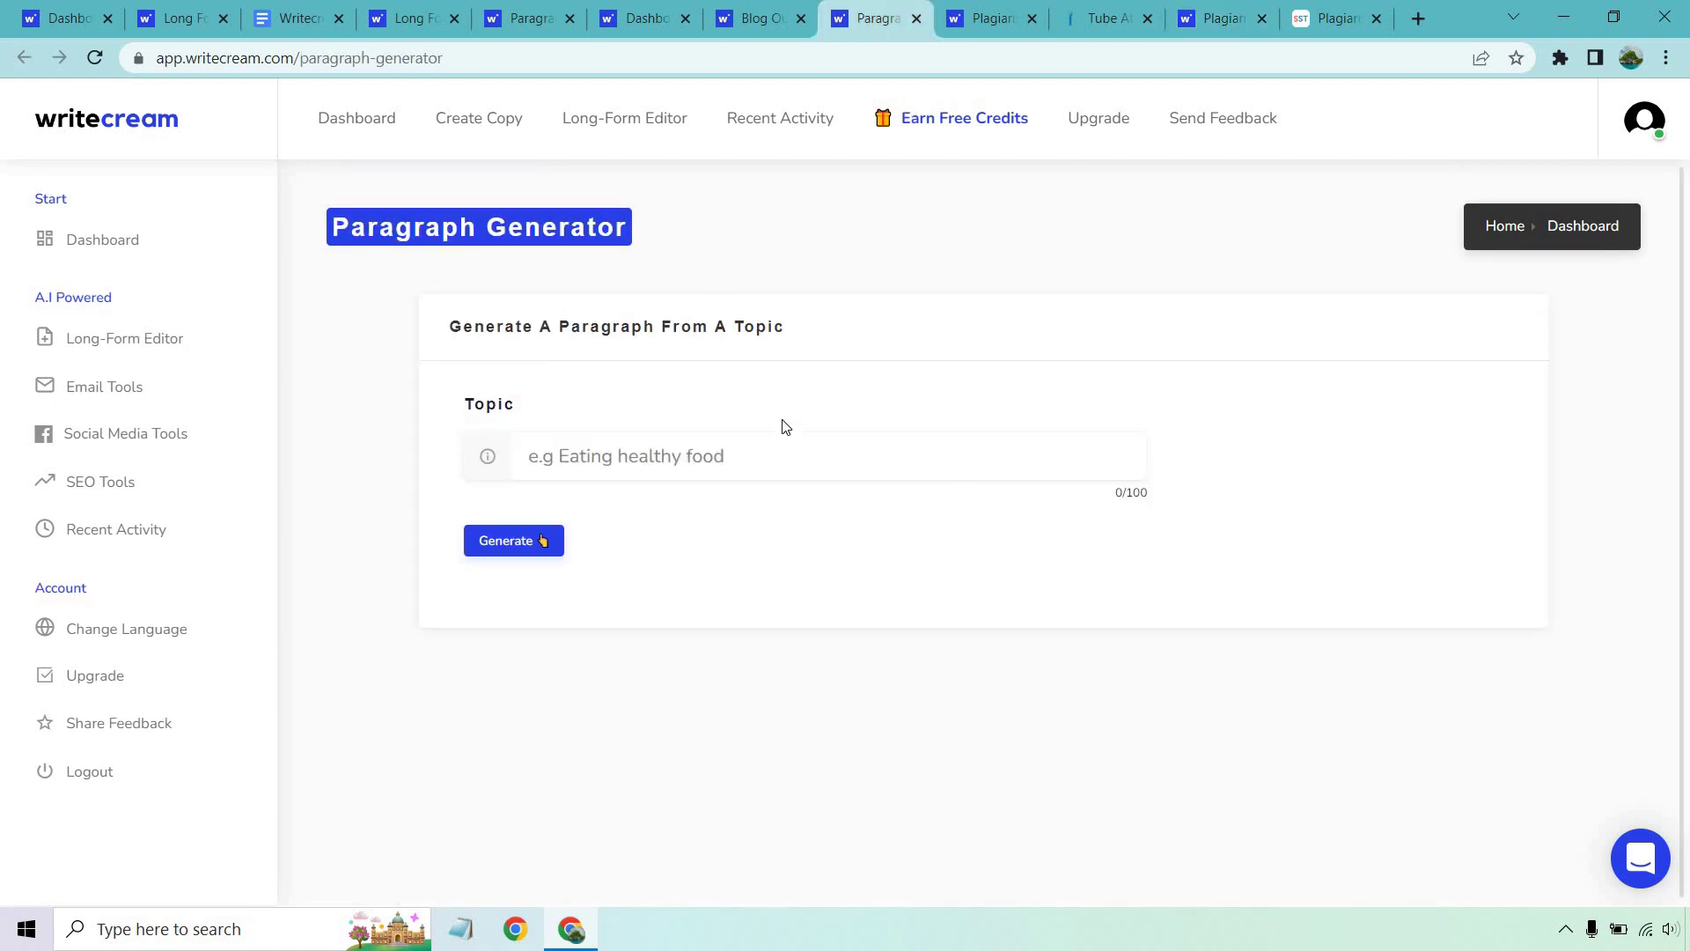